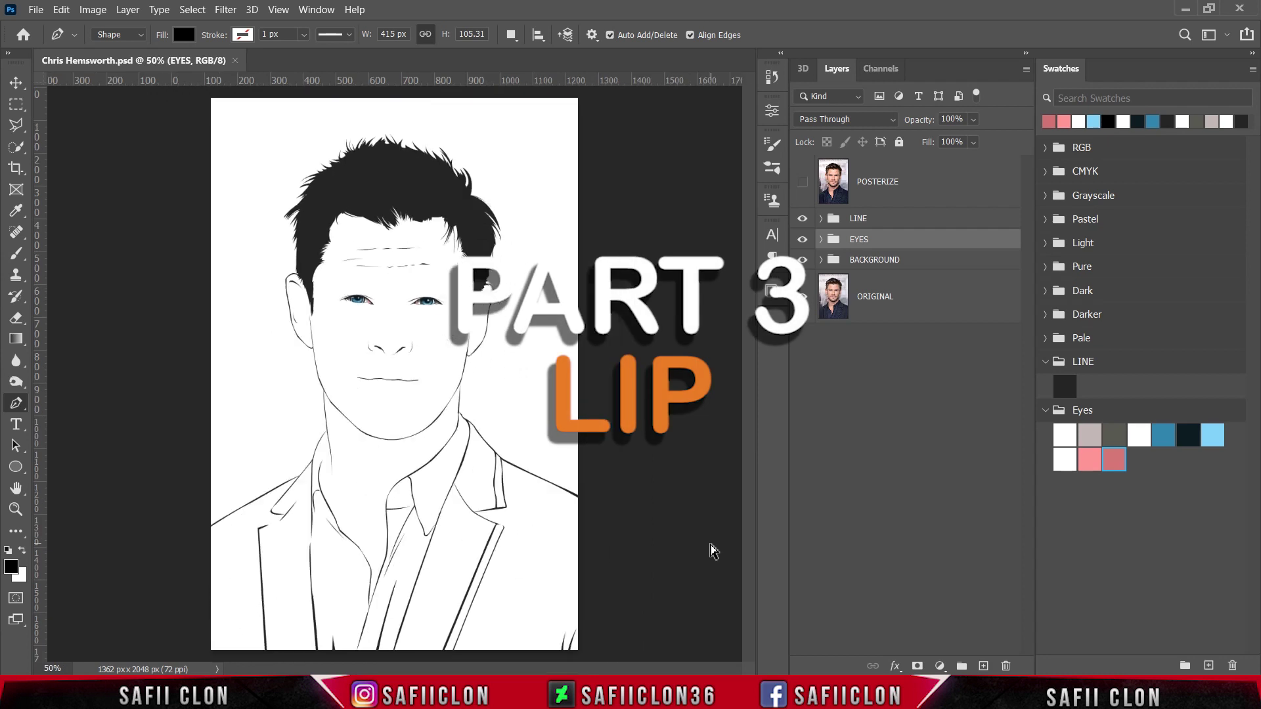
Step: Select the BACKGROUND group and set the Pen Tool to Shape mode with New Layer
{"action": "key", "text": "ctrl+minus"}
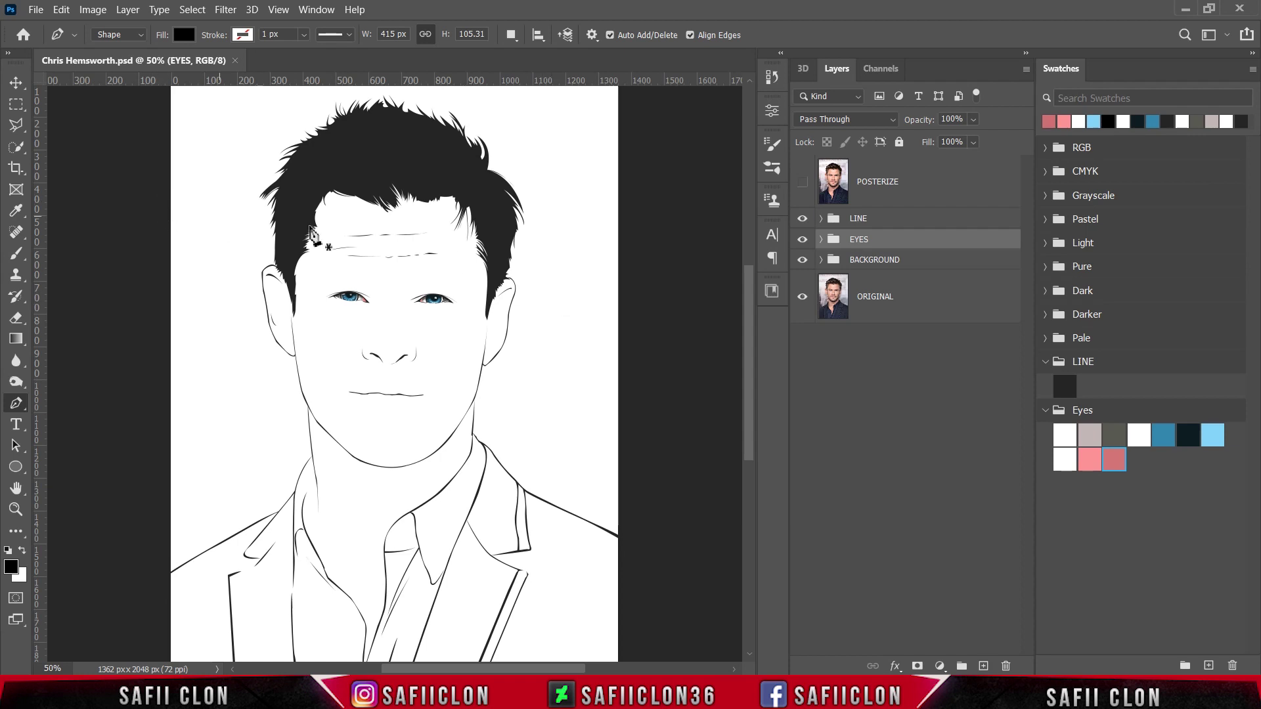
{"action": "left_click", "coordinate": [895, 264]}
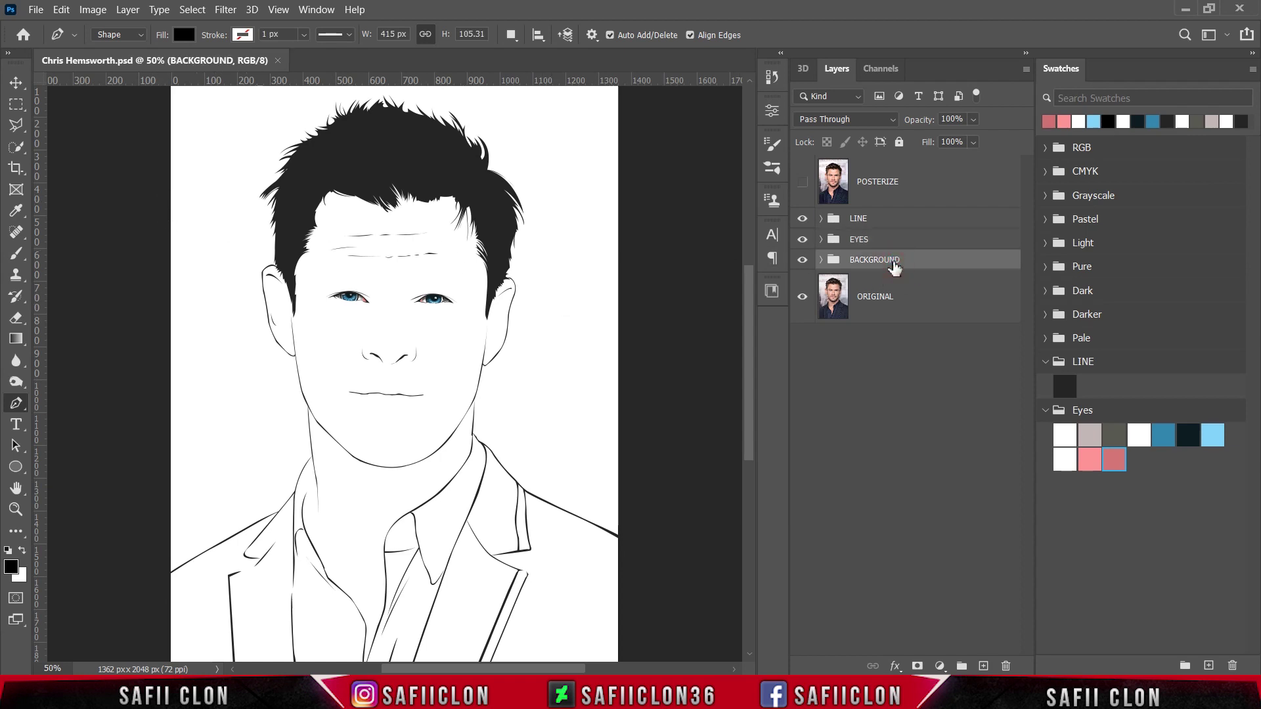
{"action": "right_click", "coordinate": [16, 403]}
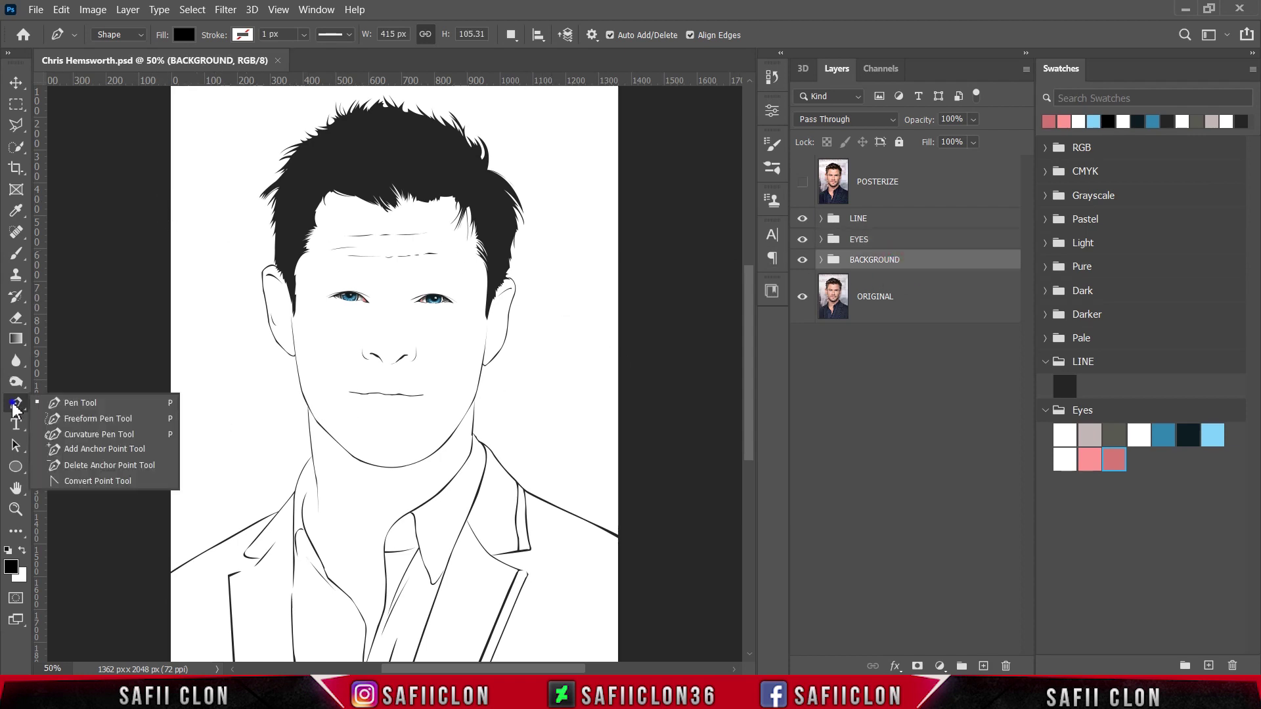
{"action": "left_click", "coordinate": [69, 406]}
{"action": "left_click", "coordinate": [138, 35]}
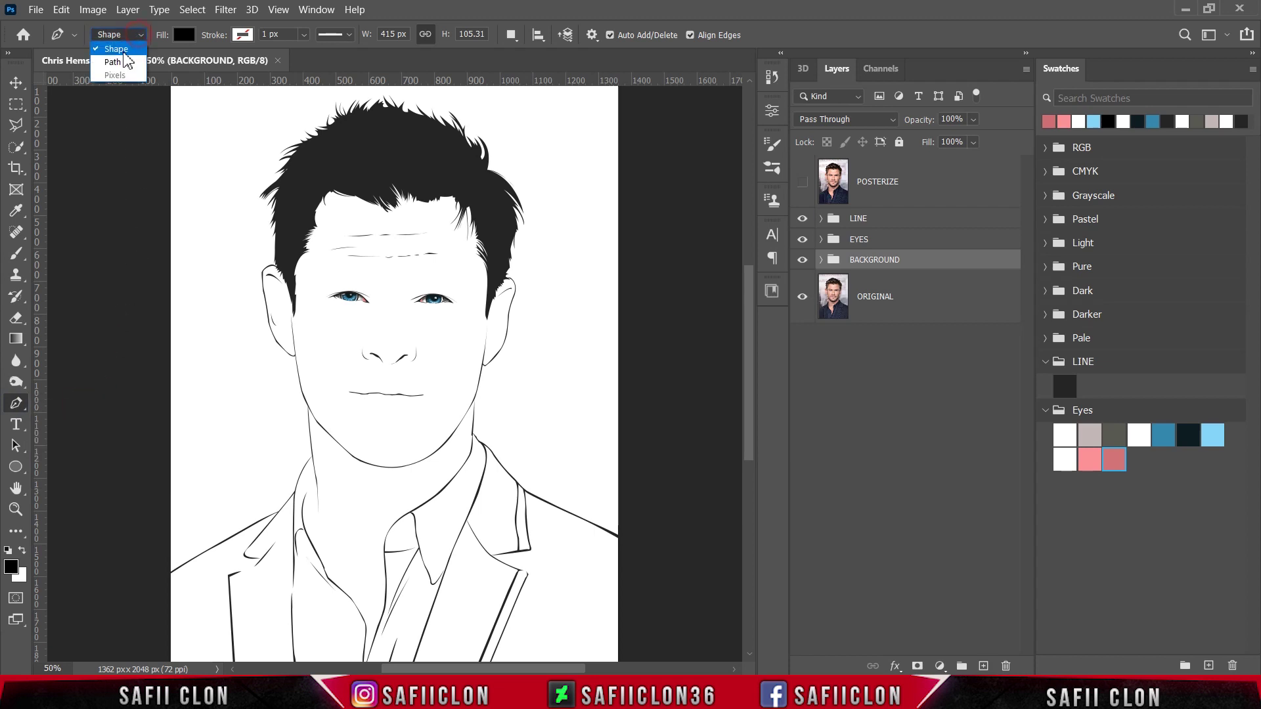
{"action": "left_click", "coordinate": [108, 49]}
{"action": "left_click", "coordinate": [510, 36]}
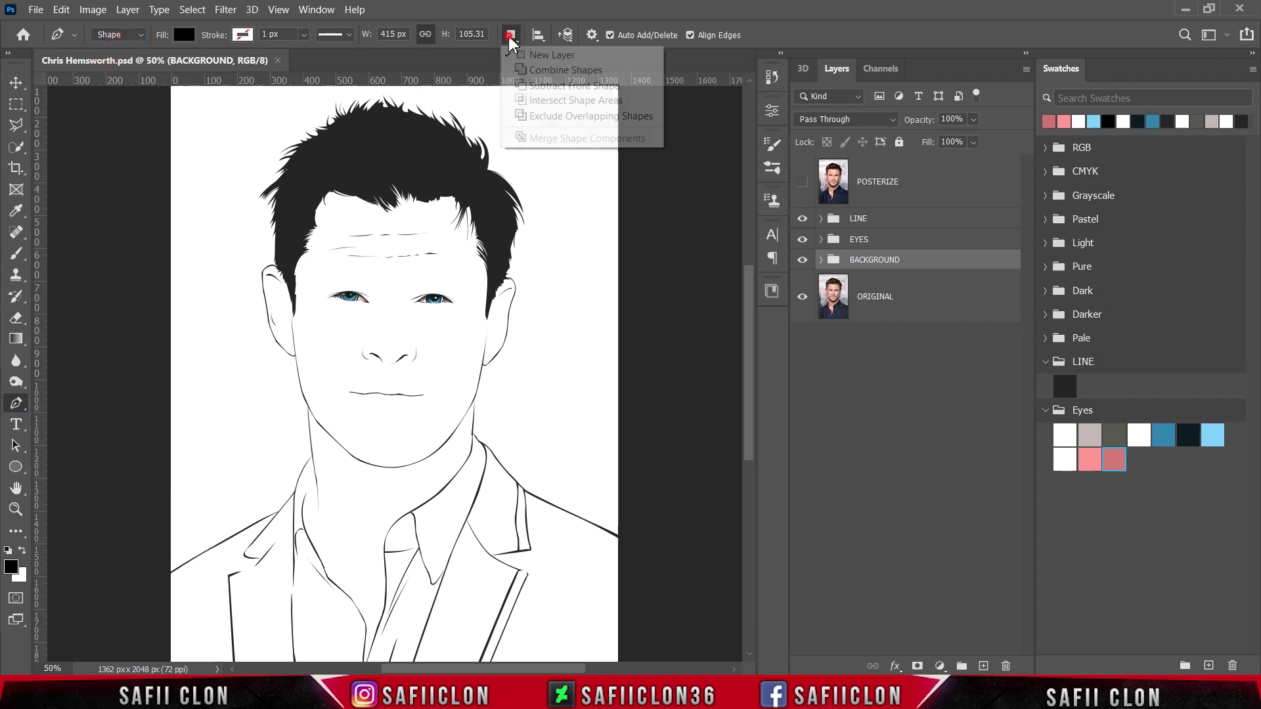
{"action": "left_click", "coordinate": [551, 54]}
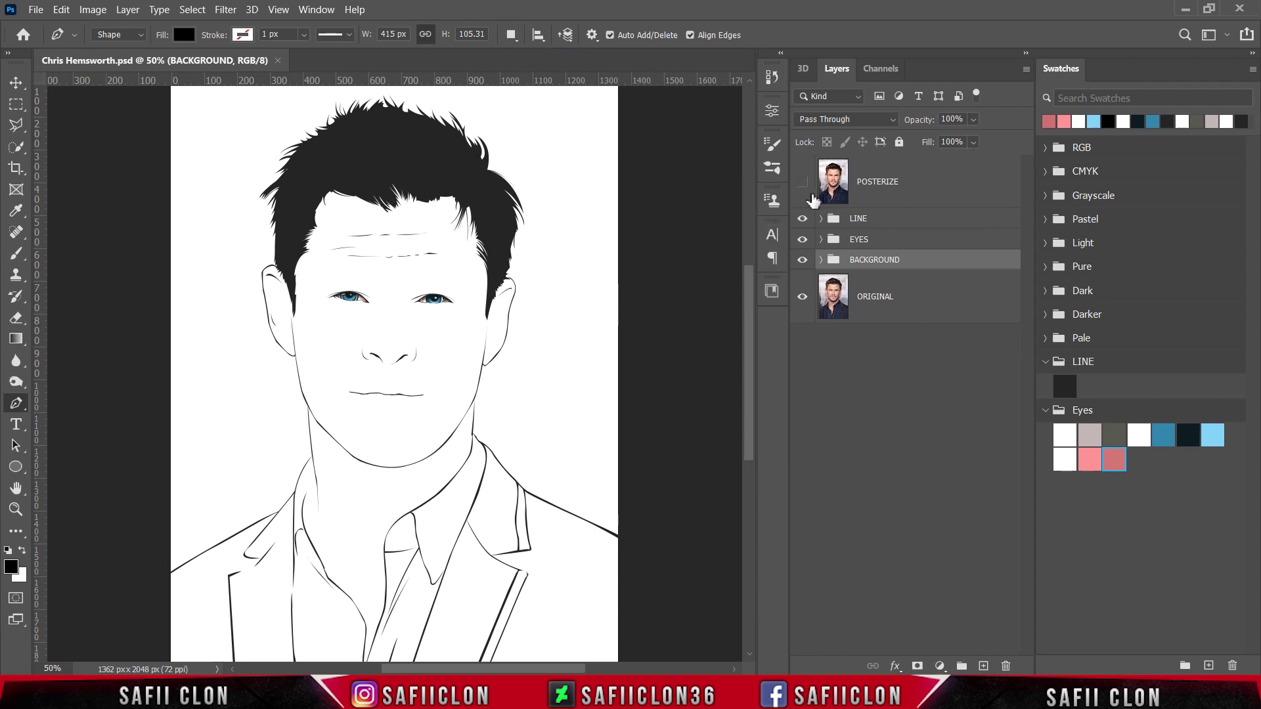
Step: Show the POSTERIZE photo and zoom in to 200% on the mouth
{"action": "left_click", "coordinate": [803, 185]}
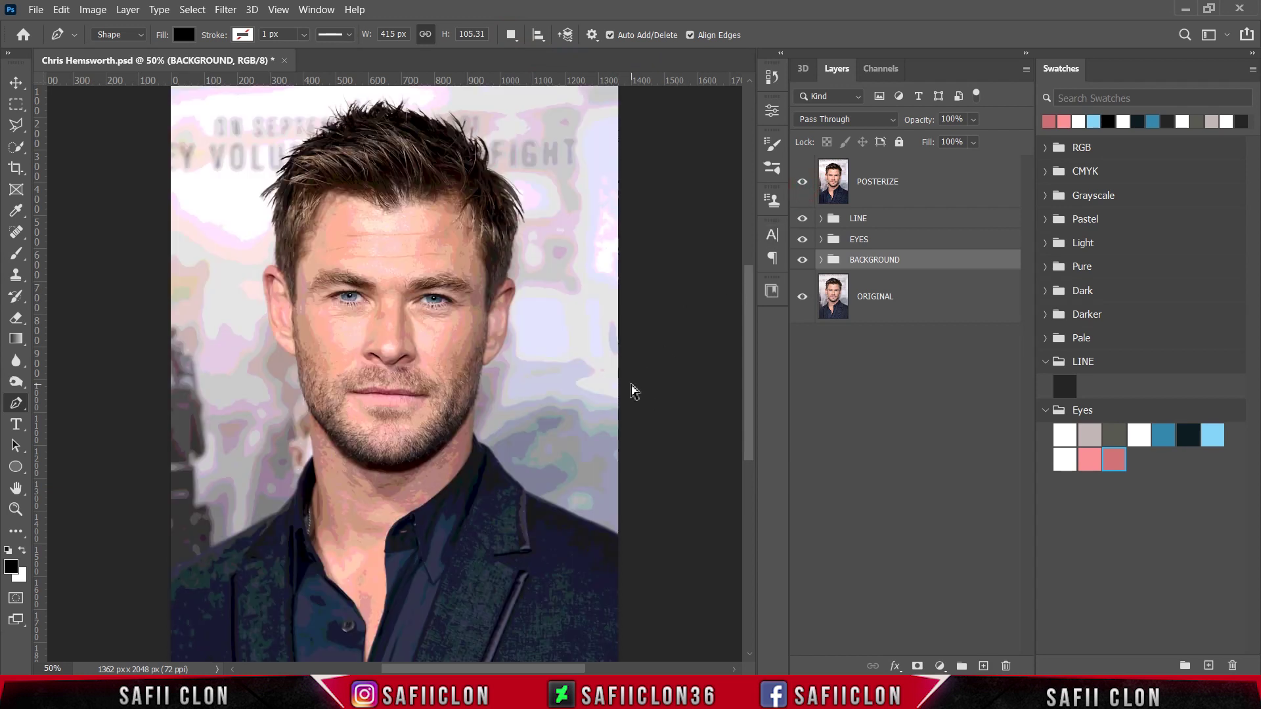
{"action": "key", "text": "ctrl+plus"}
{"action": "key", "text": "ctrl+plus"}
{"action": "key", "text": "ctrl+plus"}
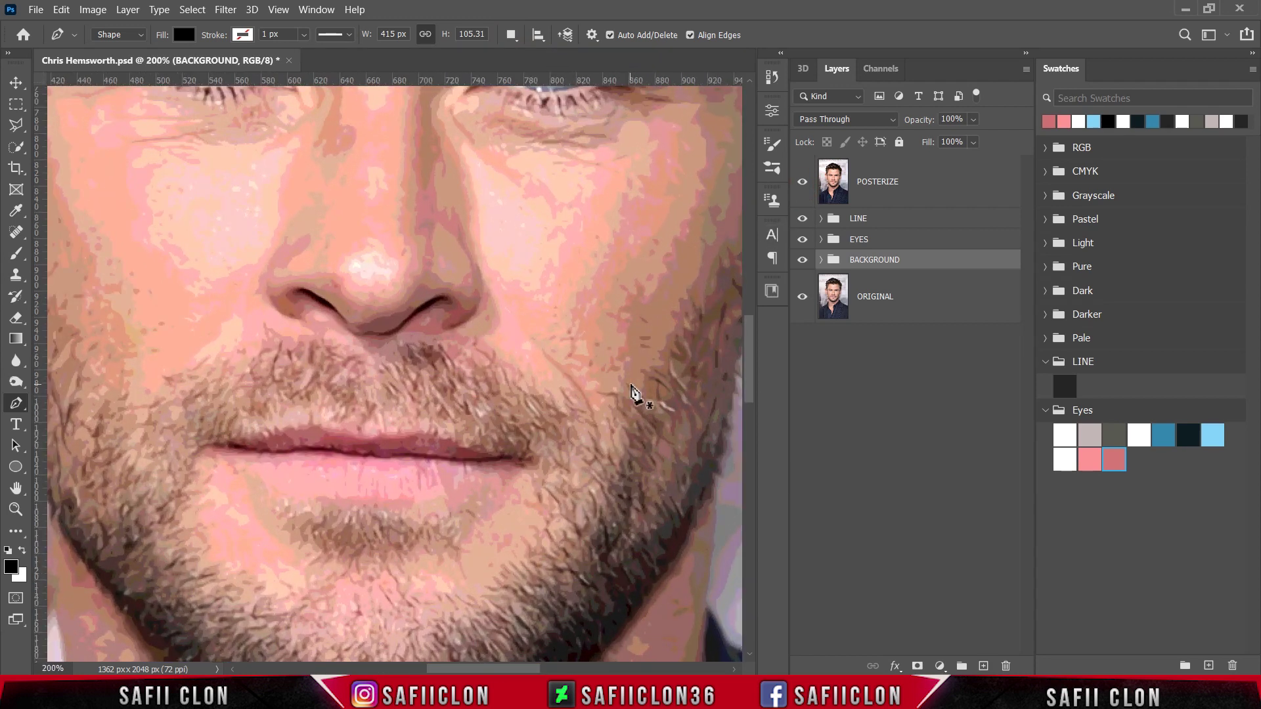
{"action": "scroll", "coordinate": [526, 360], "scroll_direction": "down", "scroll_amount": 3}
{"action": "scroll", "coordinate": [522, 357], "scroll_direction": "down", "scroll_amount": 1}
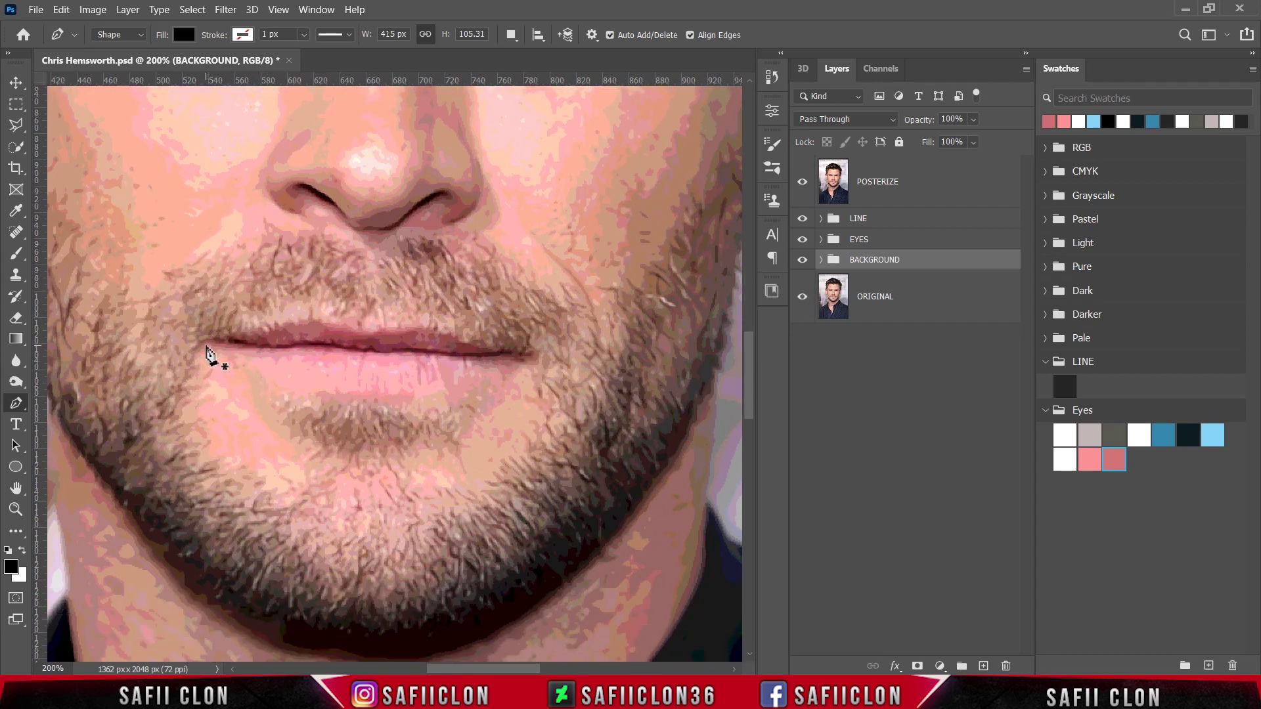
Step: Trace the lower lip's bottom curve from the left corner to the right corner
{"action": "left_click_drag", "start_coordinate": [207, 346], "coordinate": [238, 361]}
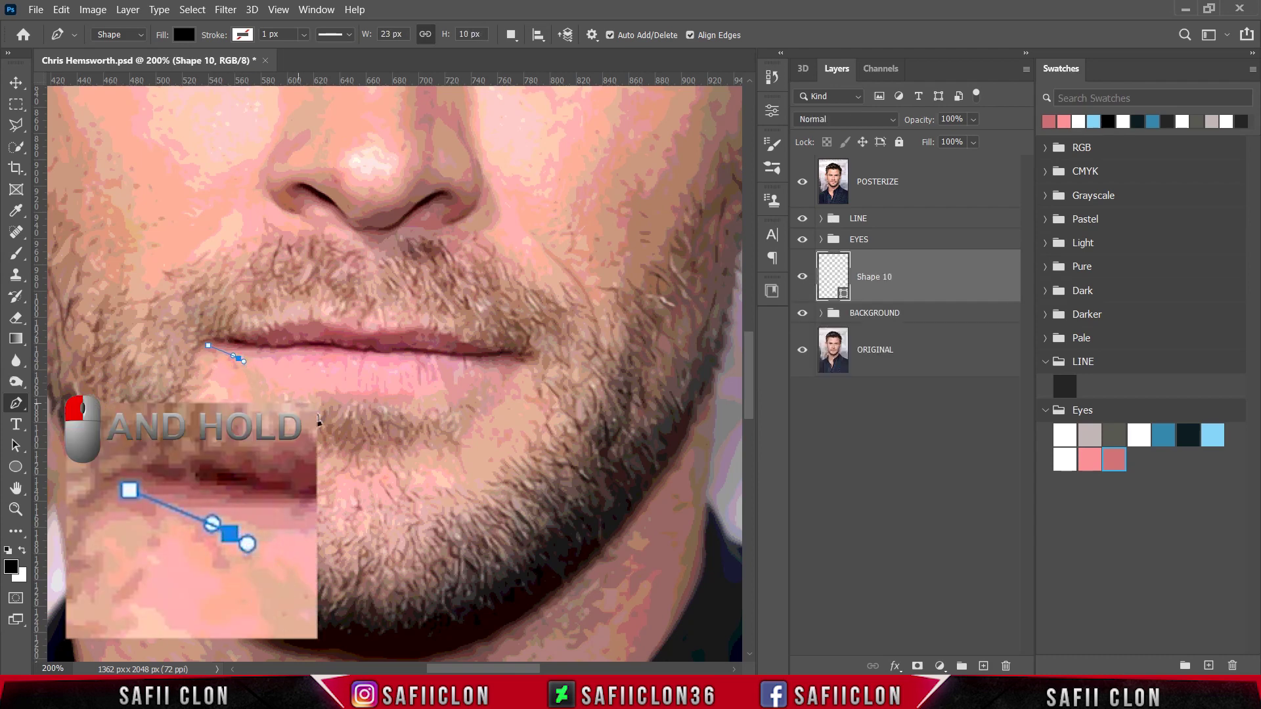
{"action": "left_click_drag", "start_coordinate": [238, 361], "coordinate": [244, 361]}
{"action": "left_click_drag", "start_coordinate": [355, 406], "coordinate": [411, 410]}
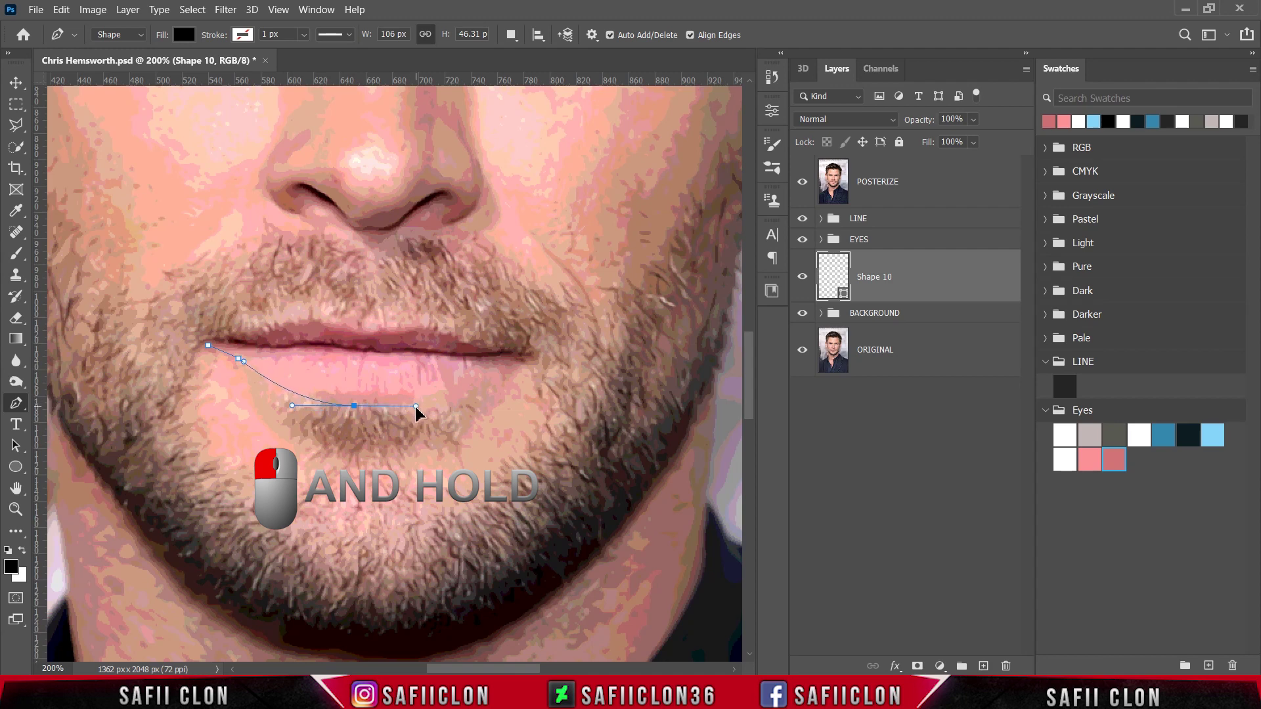
{"action": "left_click_drag", "start_coordinate": [481, 383], "coordinate": [512, 361]}
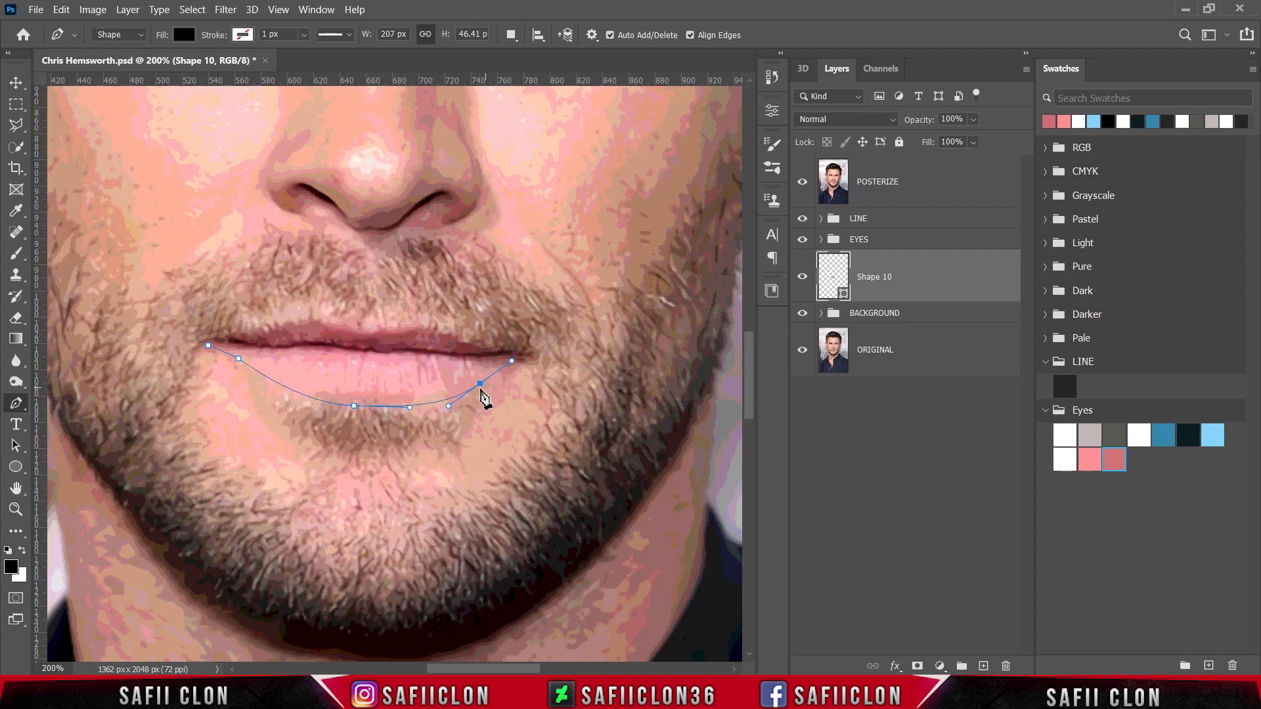
{"action": "left_click", "coordinate": [510, 357]}
Step: Hide POSTERIZE, zoom in closer, and trace the top lip edge leftward from the right corner
{"action": "left_click", "coordinate": [803, 181]}
{"action": "key", "text": "ctrl+plus"}
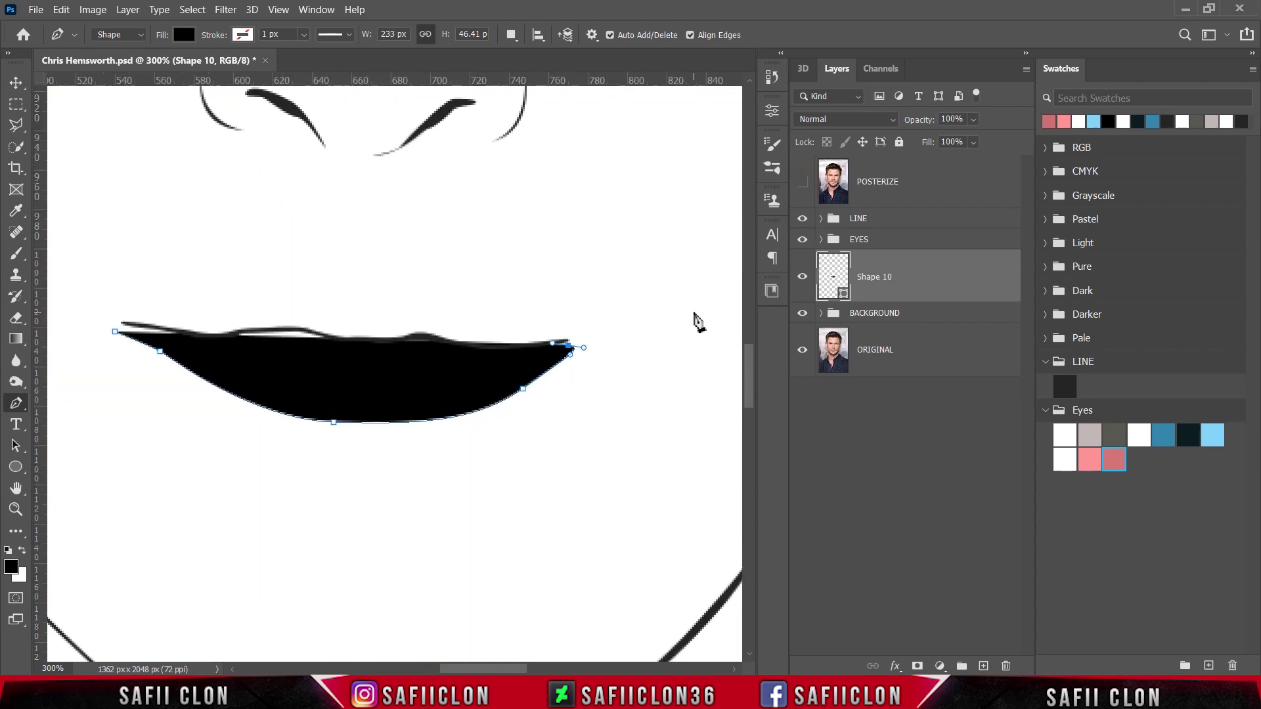
{"action": "key", "text": "ctrl+plus"}
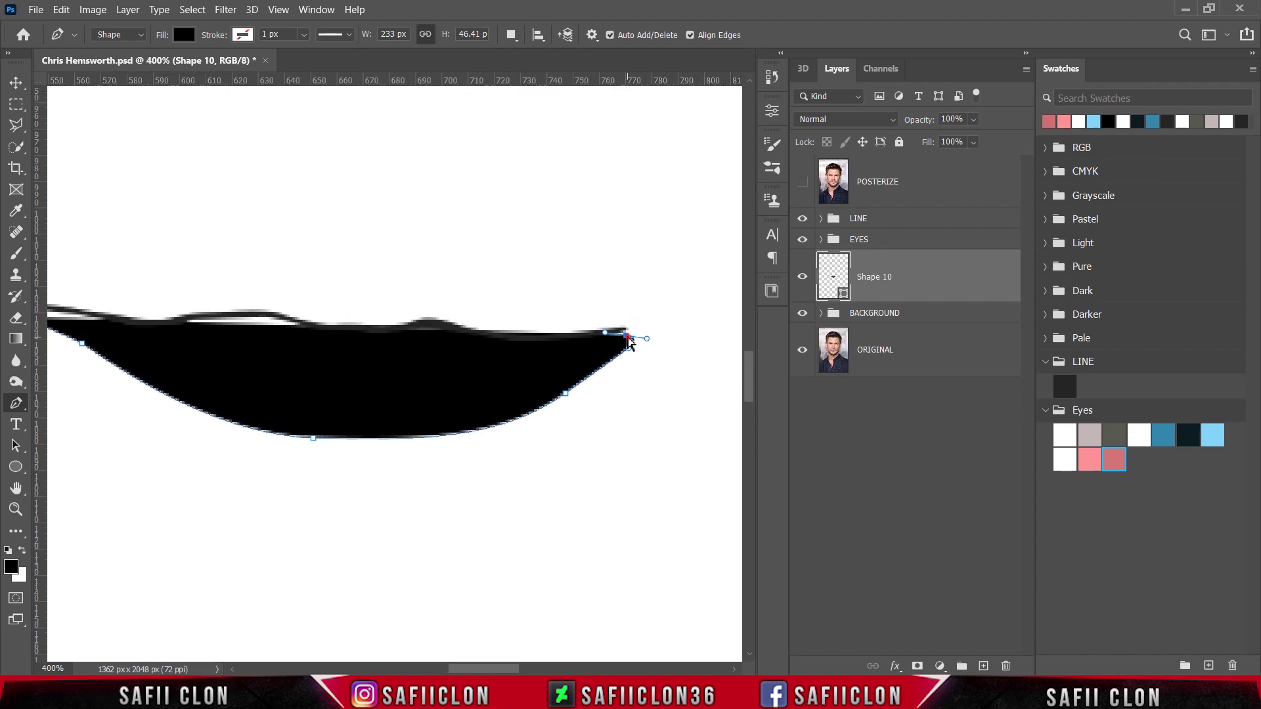
{"action": "left_click_drag", "start_coordinate": [628, 337], "coordinate": [626, 333]}
{"action": "left_click", "coordinate": [612, 330]}
{"action": "left_click", "coordinate": [584, 336]}
{"action": "left_click", "coordinate": [529, 338]}
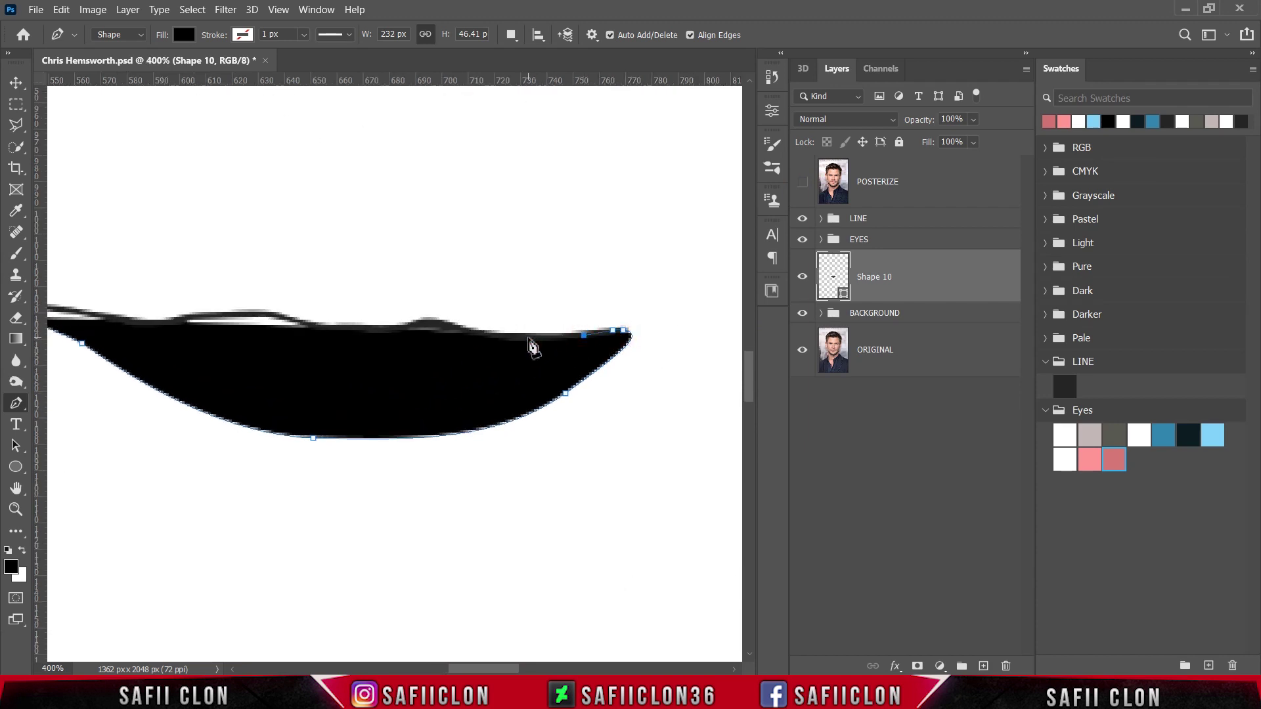
{"action": "left_click", "coordinate": [455, 326]}
{"action": "left_click", "coordinate": [406, 326]}
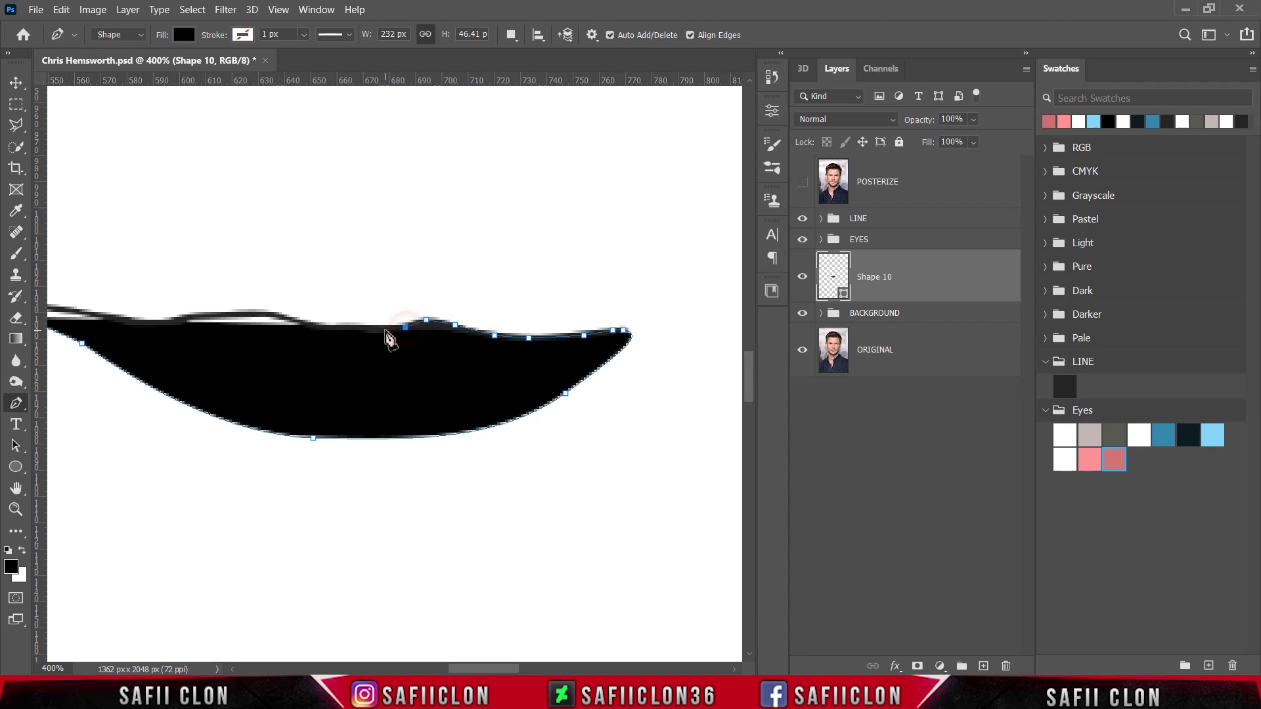
{"action": "left_click", "coordinate": [334, 327]}
Step: Extend the top edge to the left corner and close the Shape 10 lip outline
{"action": "left_click", "coordinate": [274, 311]}
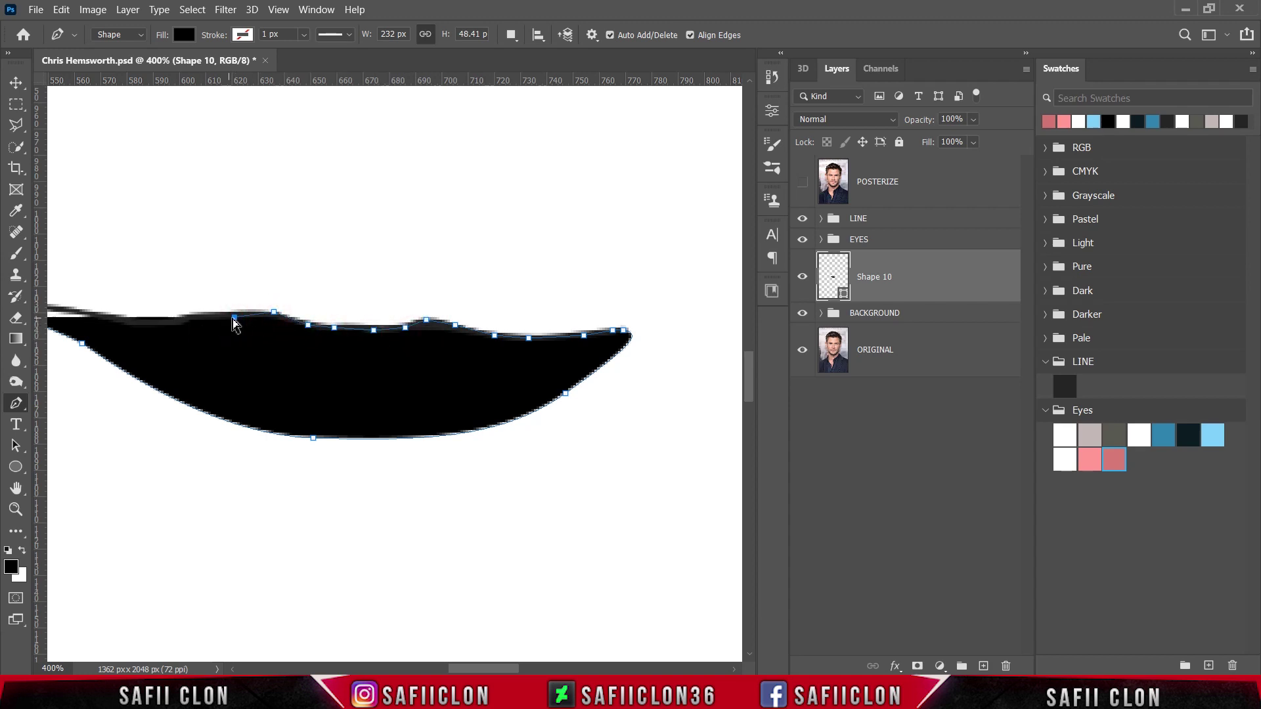
{"action": "left_click", "coordinate": [229, 315]}
{"action": "left_click", "coordinate": [179, 323]}
{"action": "left_click", "coordinate": [131, 322]}
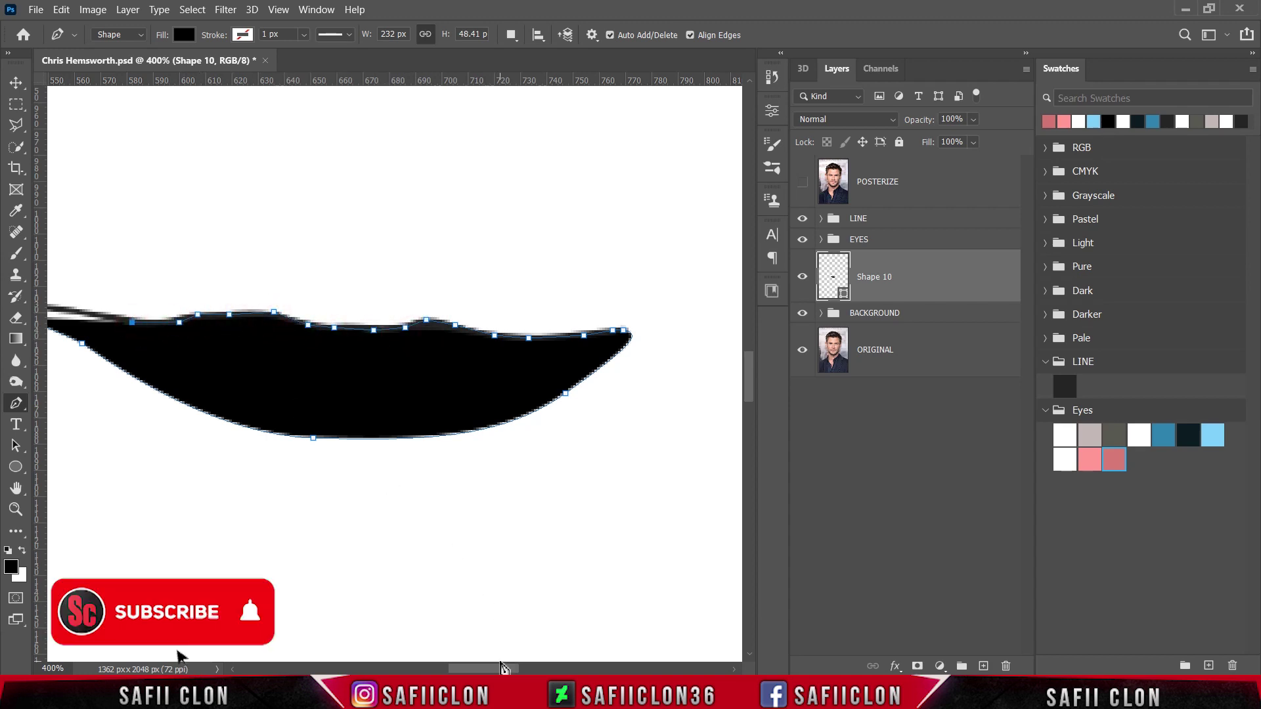
{"action": "left_click_drag", "start_coordinate": [136, 329], "coordinate": [324, 328]}
{"action": "left_click", "coordinate": [287, 312]}
{"action": "left_click", "coordinate": [236, 307]}
{"action": "left_click", "coordinate": [221, 305]}
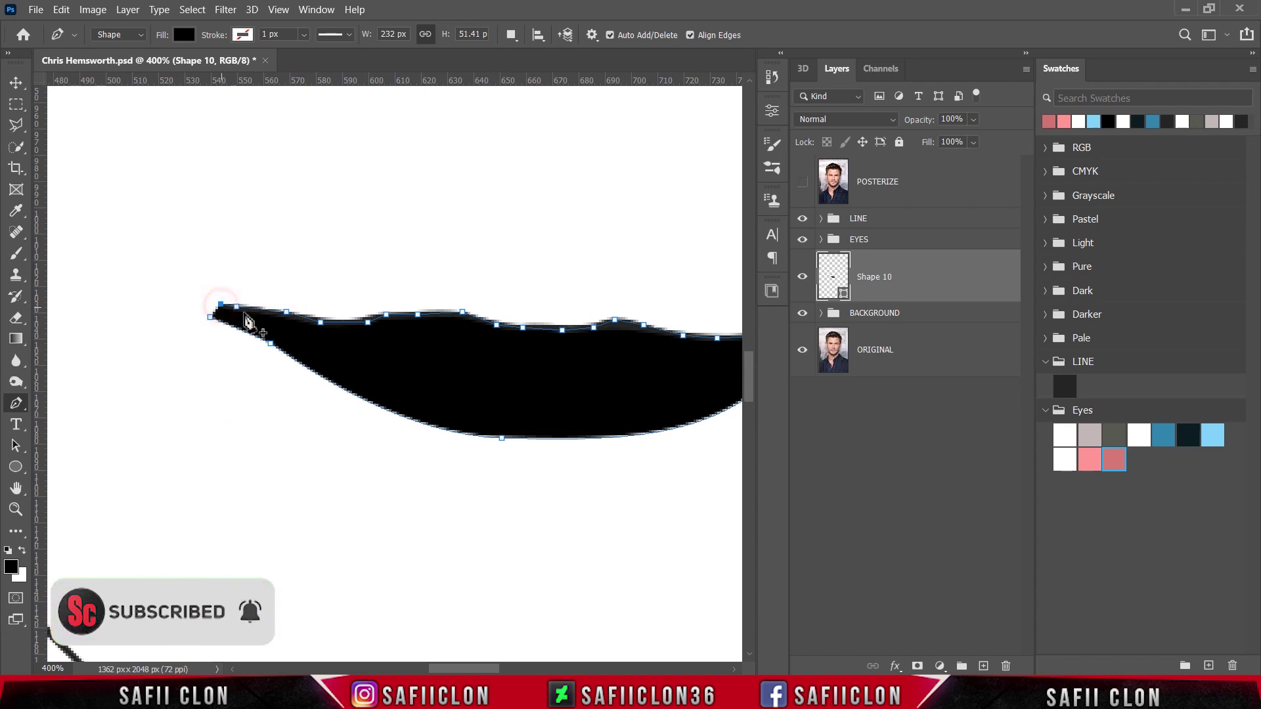
Step: Compare the outline with the photo, undo a left-corner curve tweak, and hide POSTERIZE again
{"action": "left_click", "coordinate": [803, 187]}
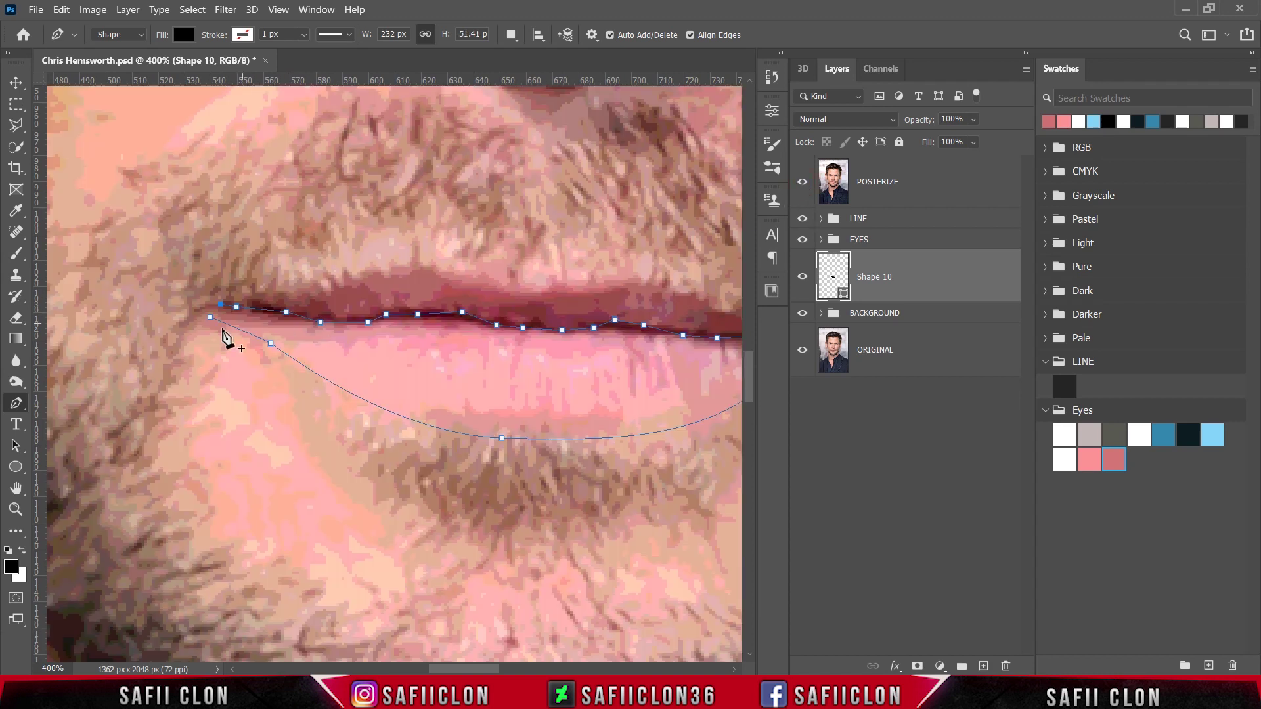
{"action": "left_click_drag", "start_coordinate": [210, 320], "coordinate": [230, 322]}
{"action": "key", "text": "ctrl+z"}
{"action": "left_click", "coordinate": [803, 184]}
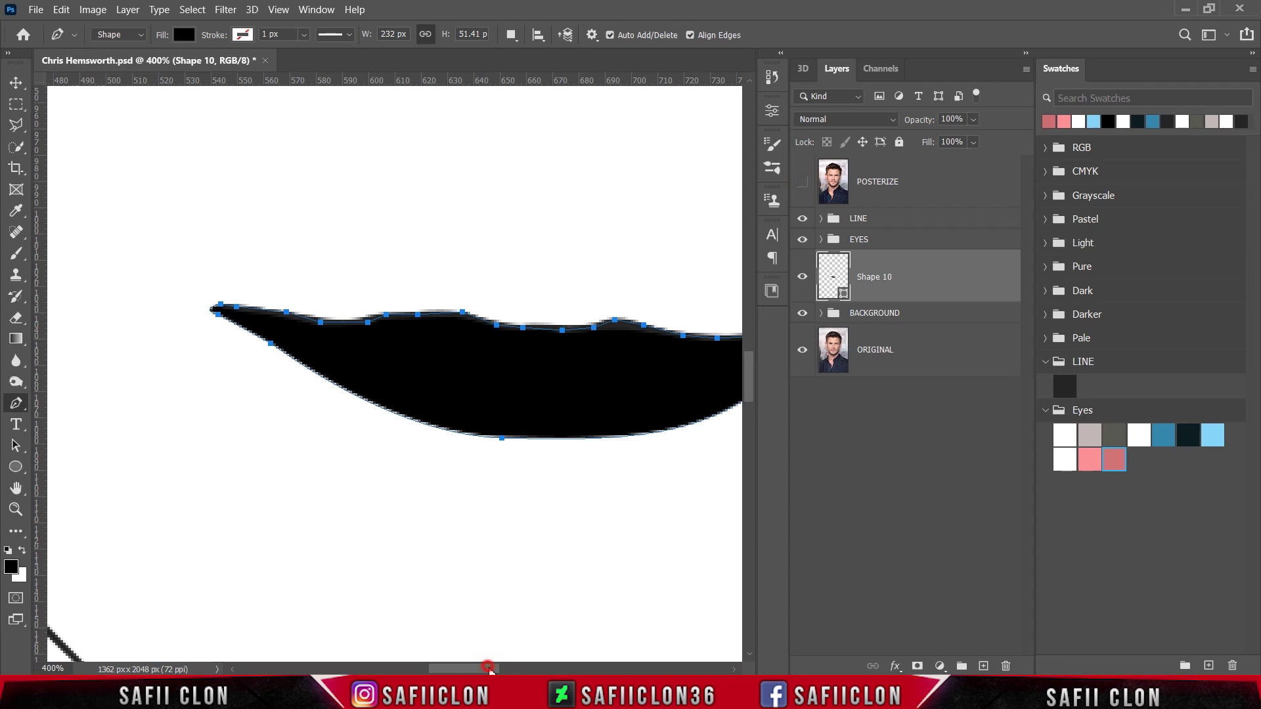
{"action": "left_click_drag", "start_coordinate": [489, 669], "coordinate": [502, 669]}
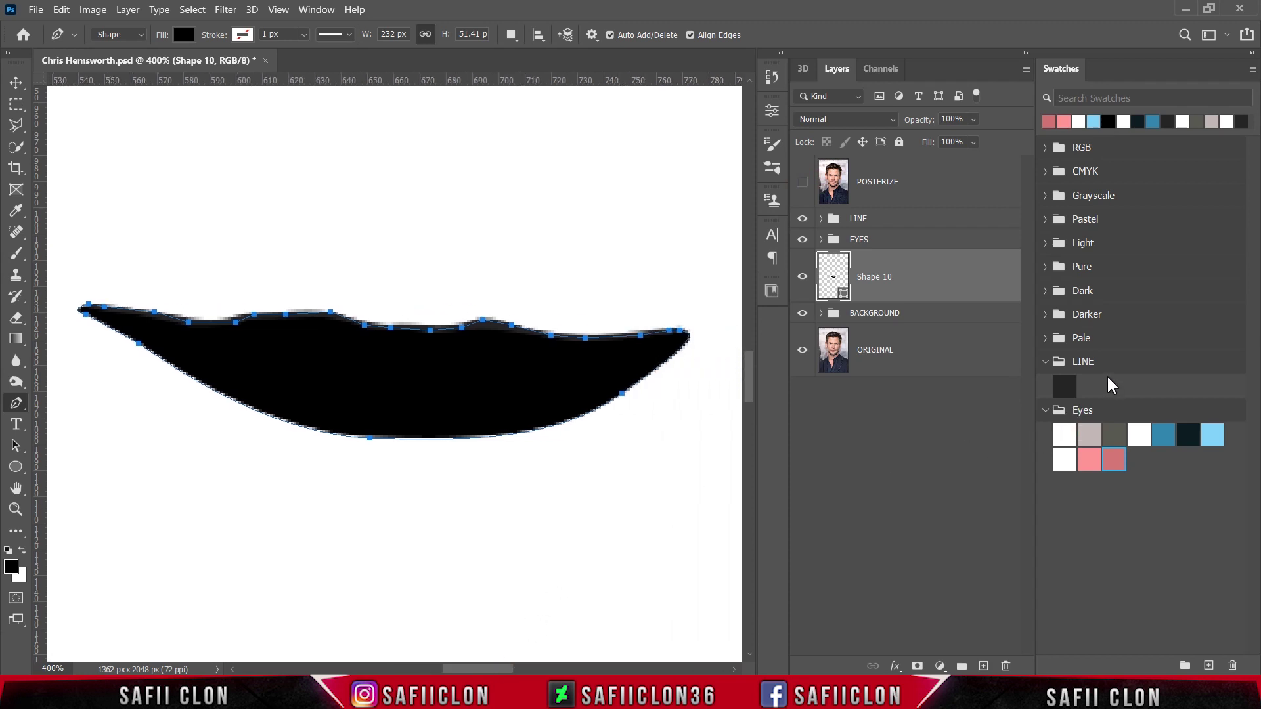
Step: Load the Lip.aco swatches and expand the Lip group, collapsing LINE and Eyes
{"action": "left_click", "coordinate": [1253, 69]}
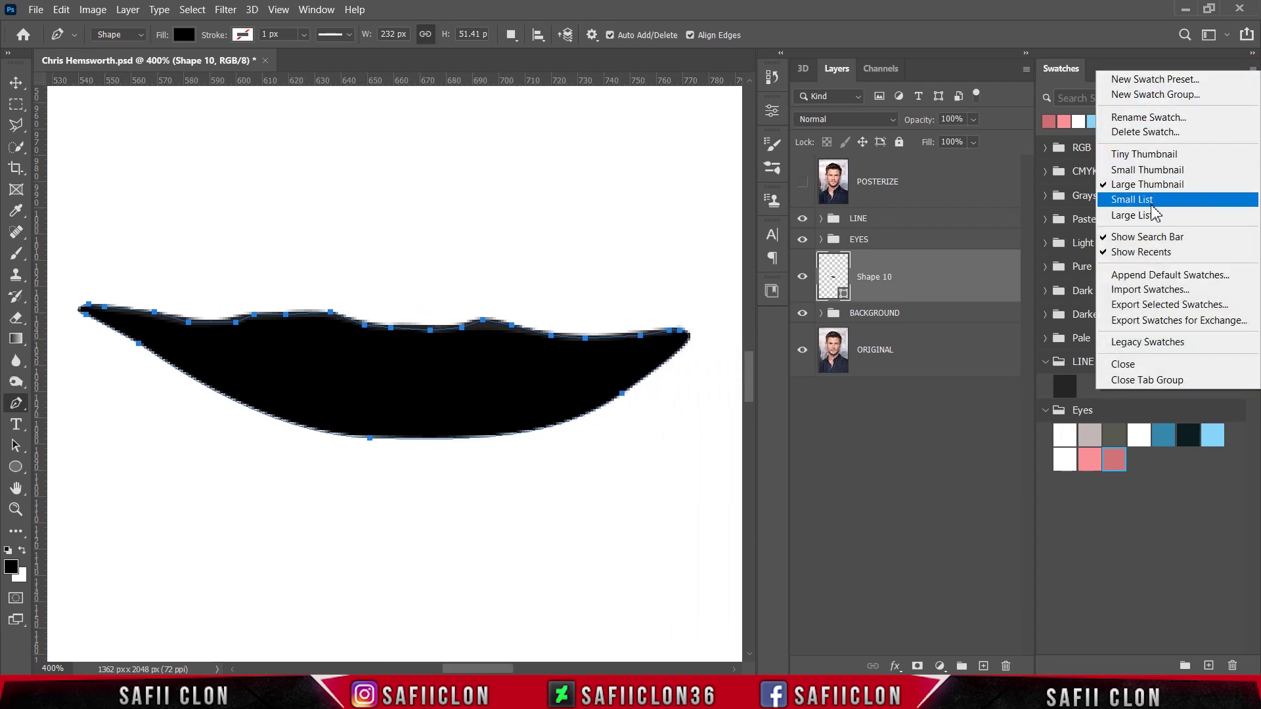
{"action": "left_click", "coordinate": [1146, 291]}
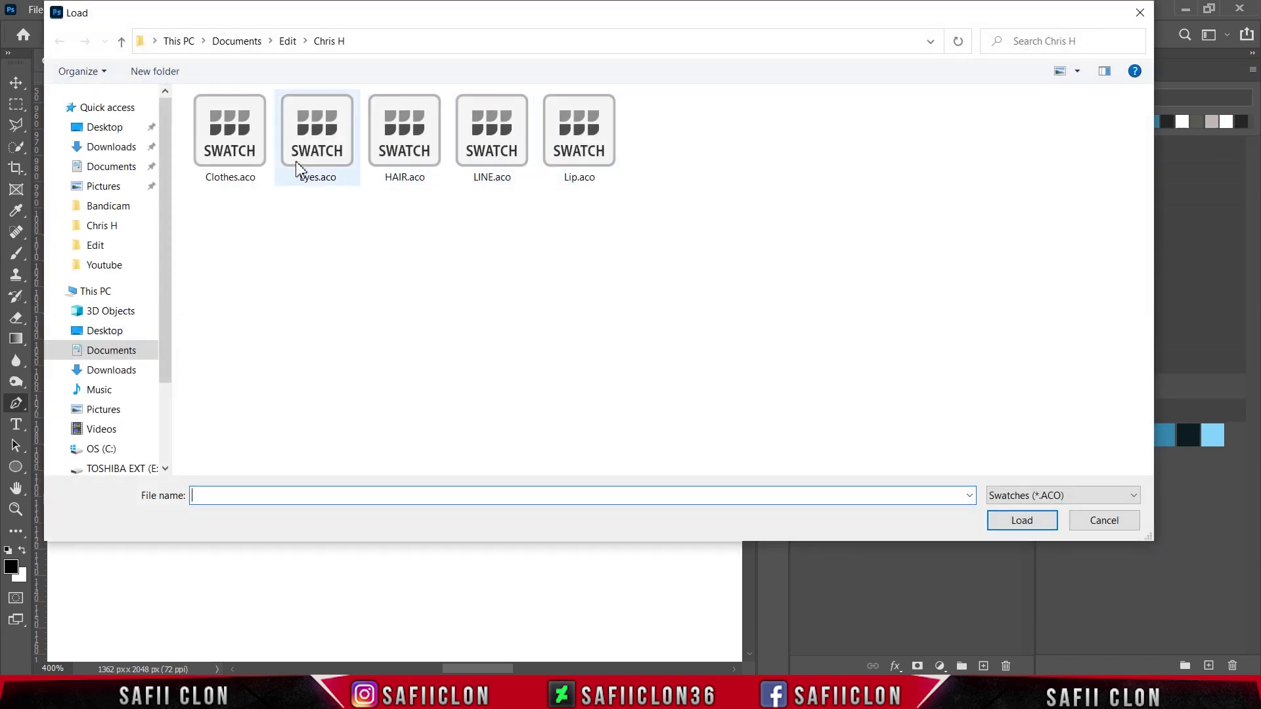
{"action": "left_click", "coordinate": [580, 144]}
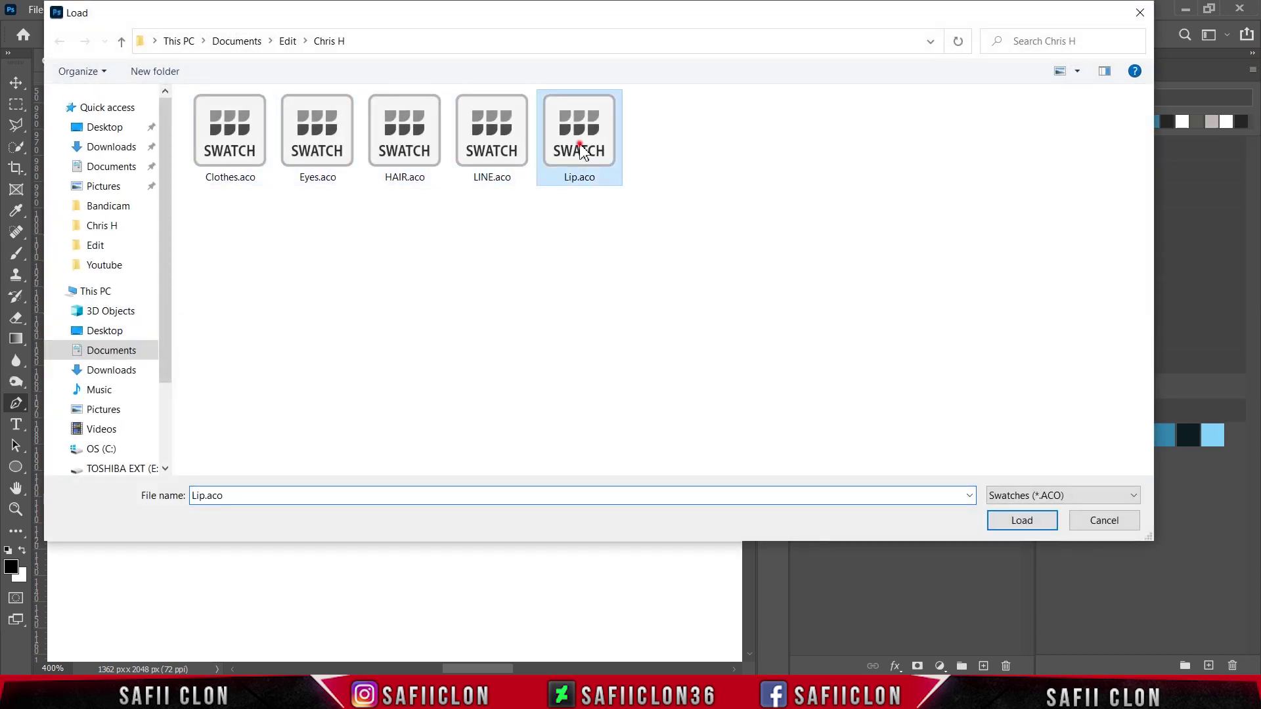
{"action": "left_click", "coordinate": [1044, 526]}
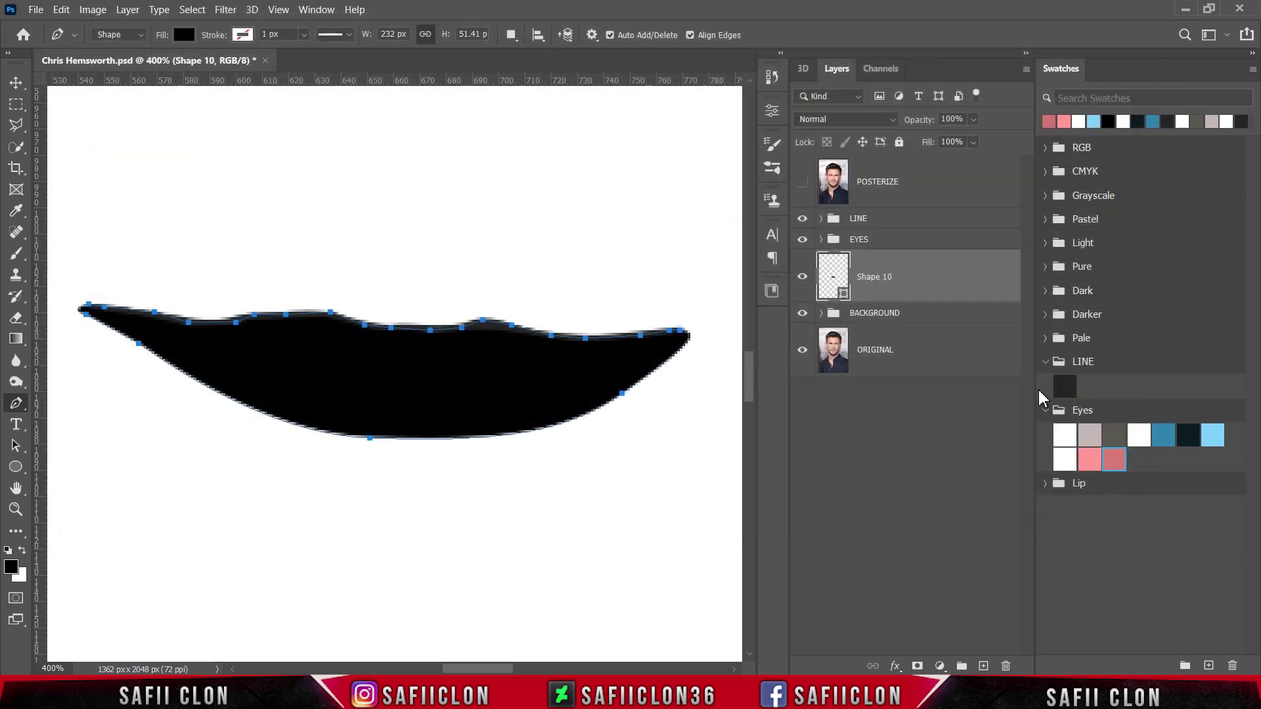
{"action": "left_click", "coordinate": [1046, 361]}
{"action": "left_click", "coordinate": [1047, 386]}
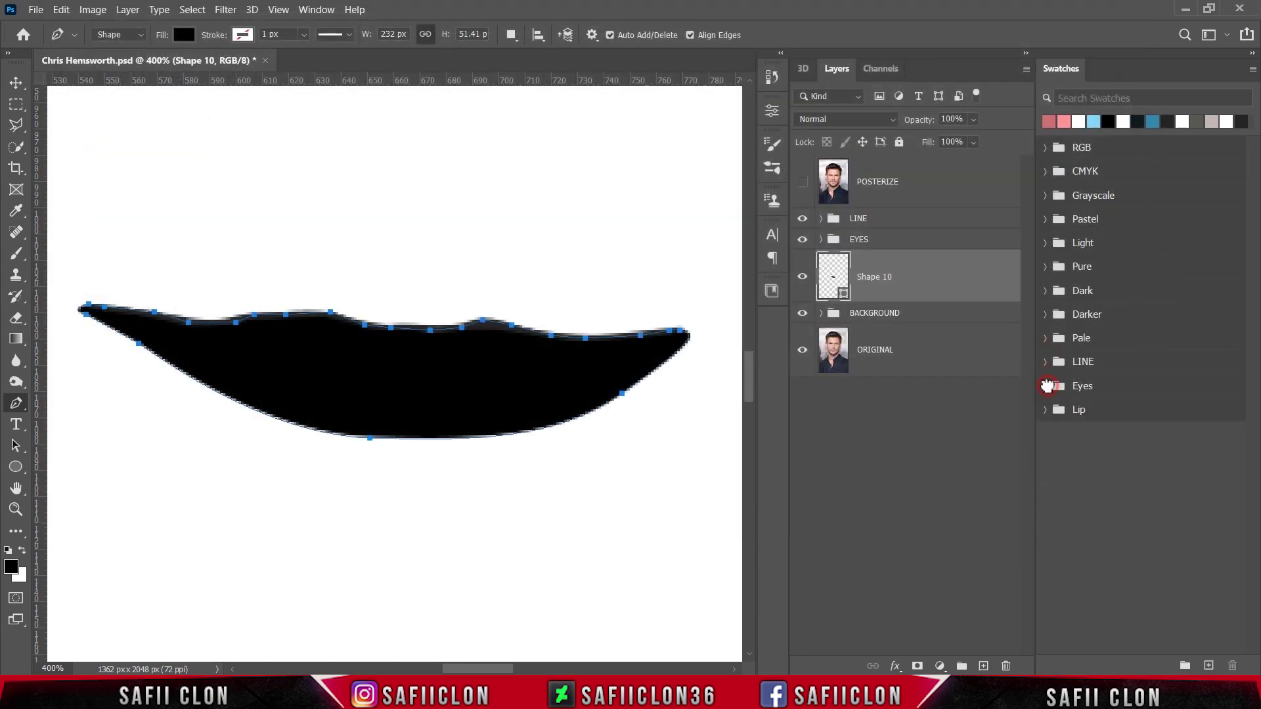
{"action": "left_click", "coordinate": [1045, 409]}
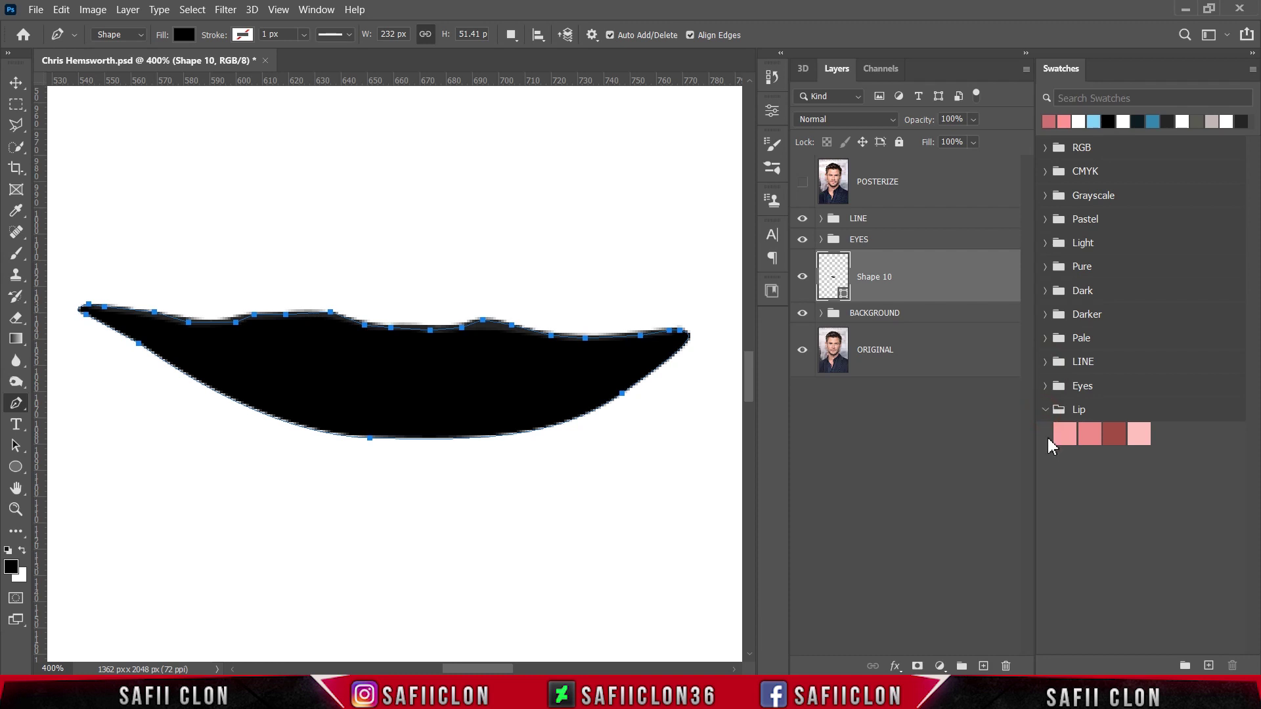
Step: Fill Shape 10 with the light pink #f9a4a5 from the Lip swatches
{"action": "double_click", "coordinate": [846, 297]}
{"action": "left_click", "coordinate": [1067, 433]}
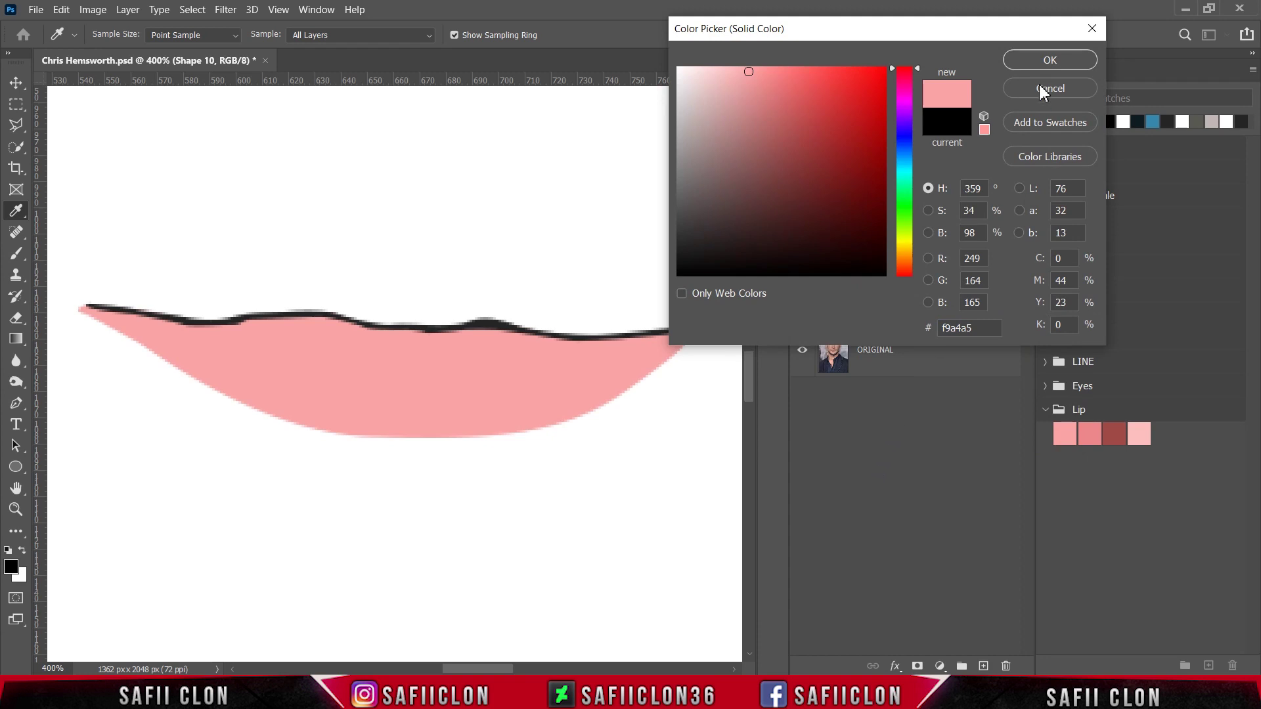
{"action": "left_click", "coordinate": [1049, 61]}
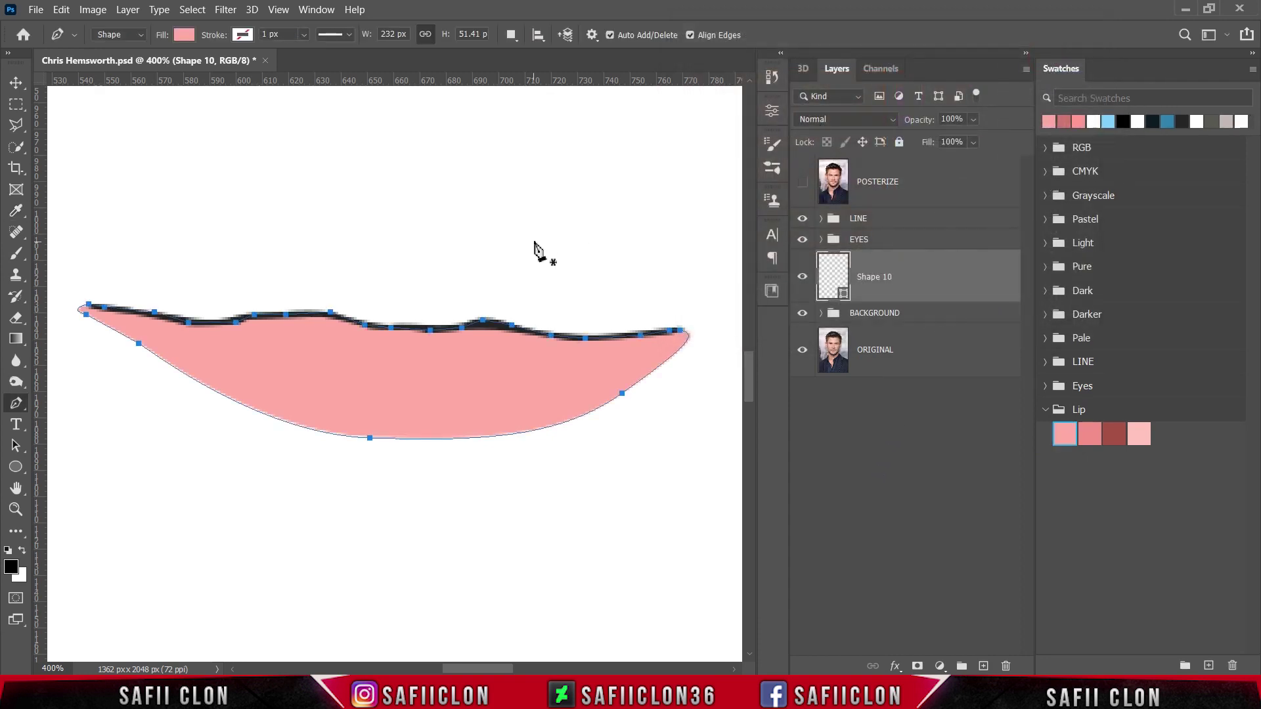
{"action": "left_click", "coordinate": [511, 36]}
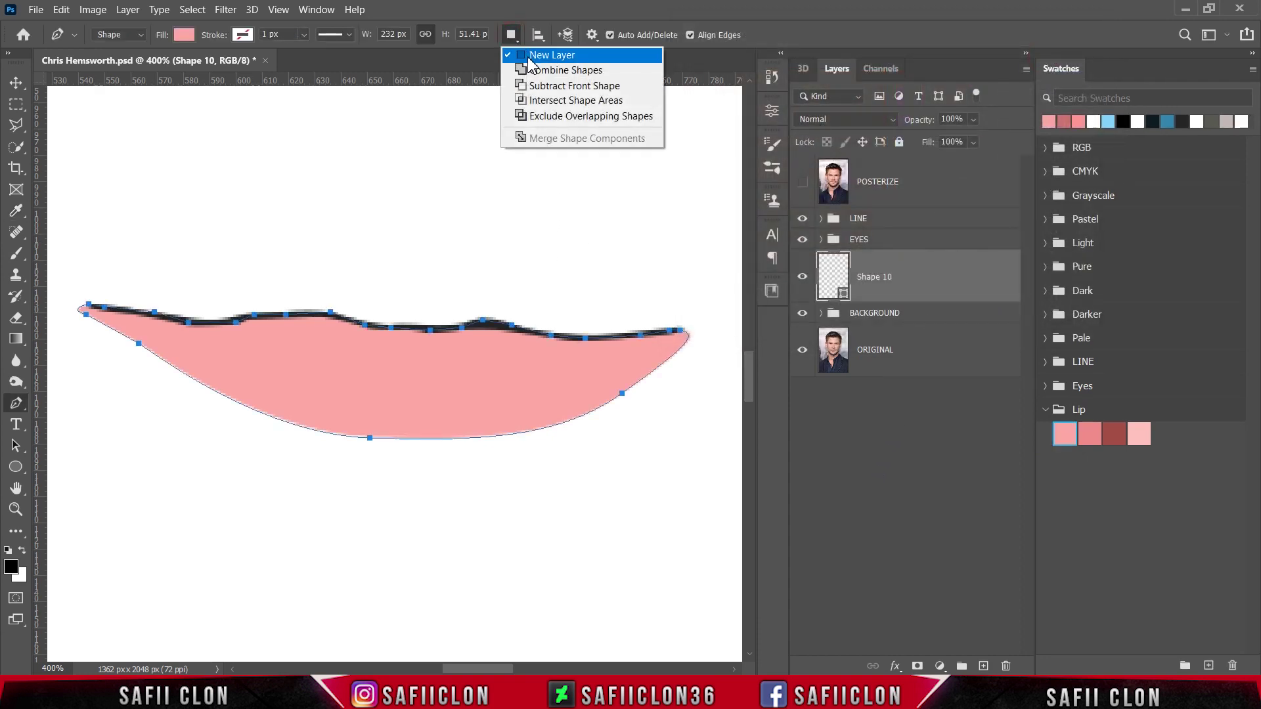
Step: With New Layer set and POSTERIZE shown, start the upper-lip shape with curved anchors
{"action": "left_click", "coordinate": [530, 53]}
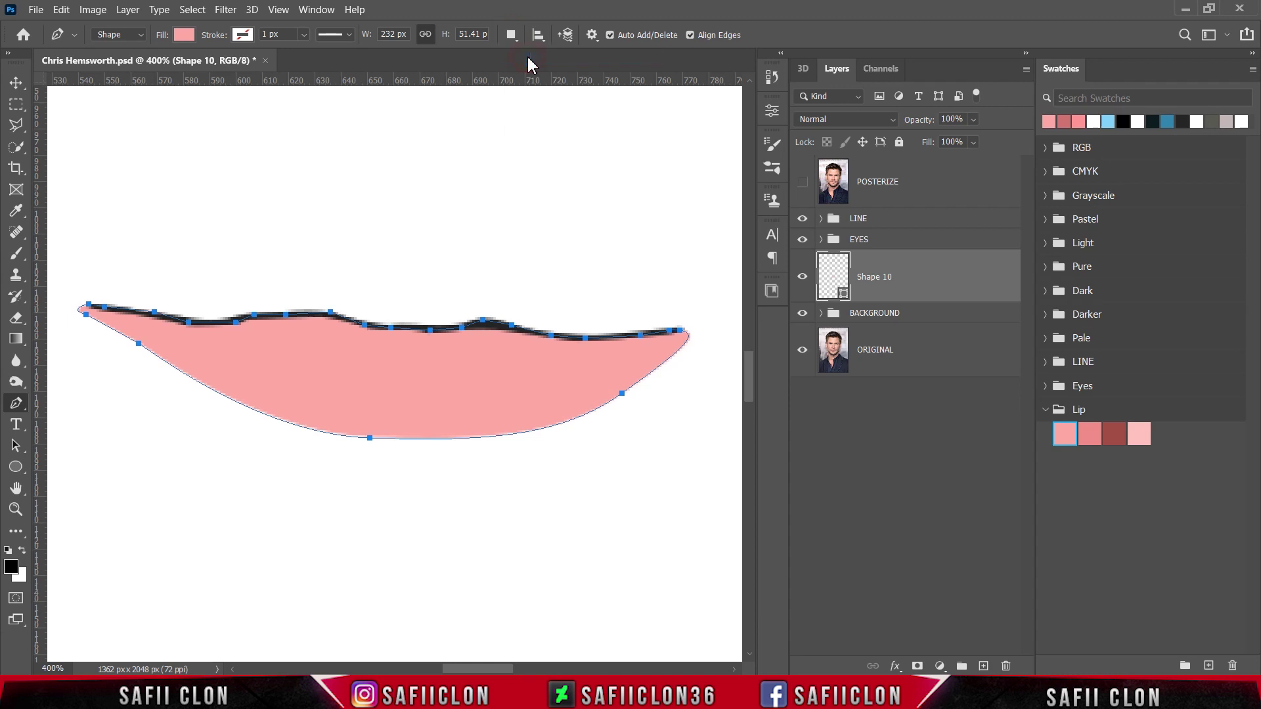
{"action": "left_click", "coordinate": [803, 183]}
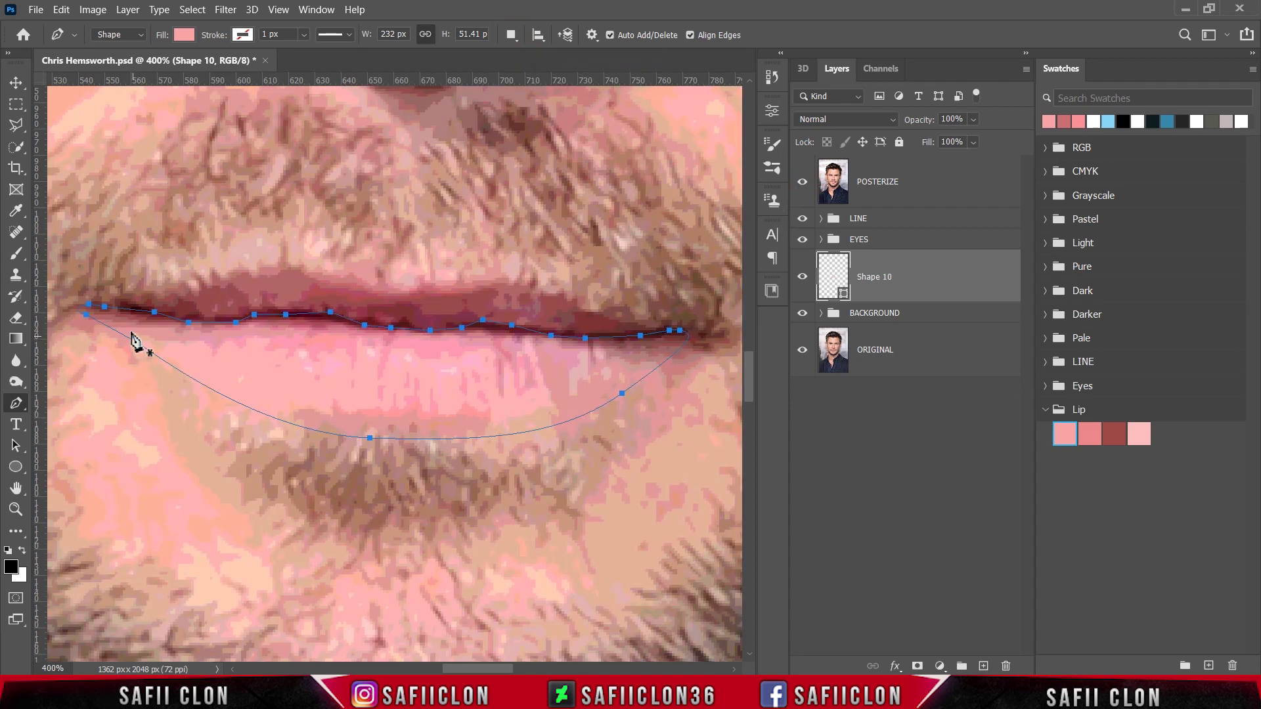
{"action": "left_click", "coordinate": [113, 312]}
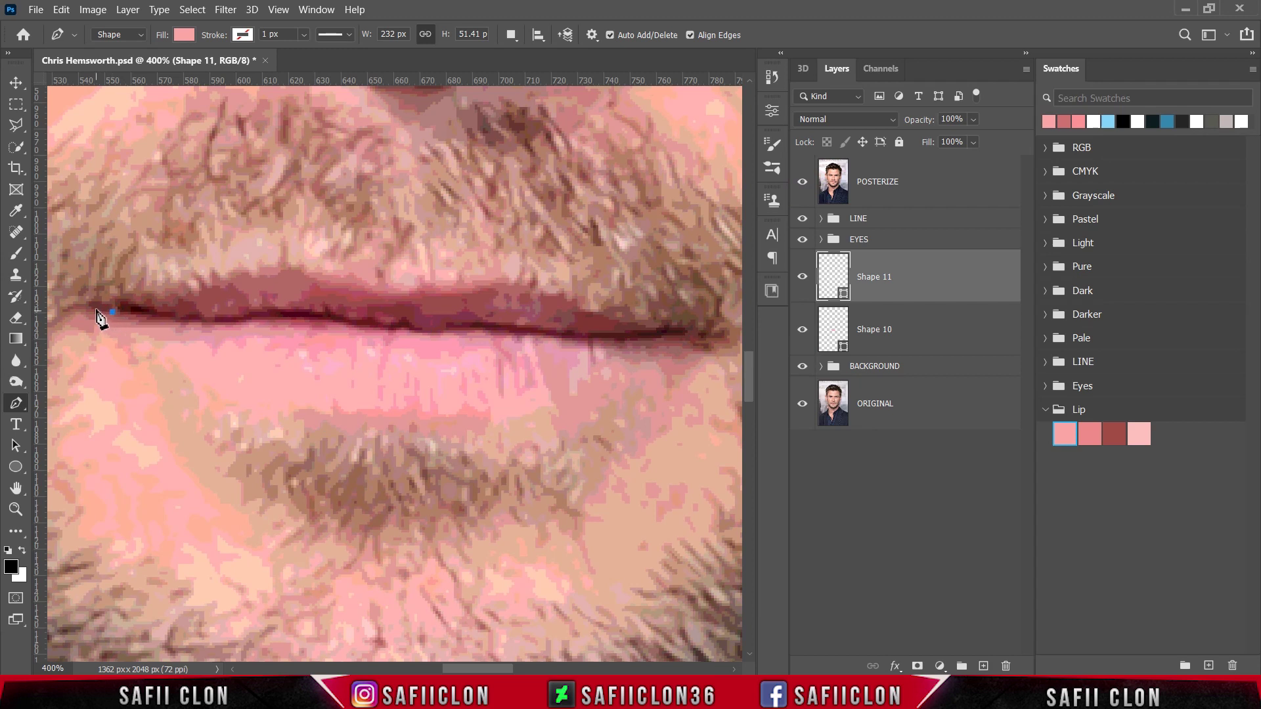
{"action": "left_click", "coordinate": [86, 308]}
{"action": "left_click_drag", "start_coordinate": [147, 294], "coordinate": [174, 292]}
{"action": "left_click_drag", "start_coordinate": [517, 276], "coordinate": [546, 280]}
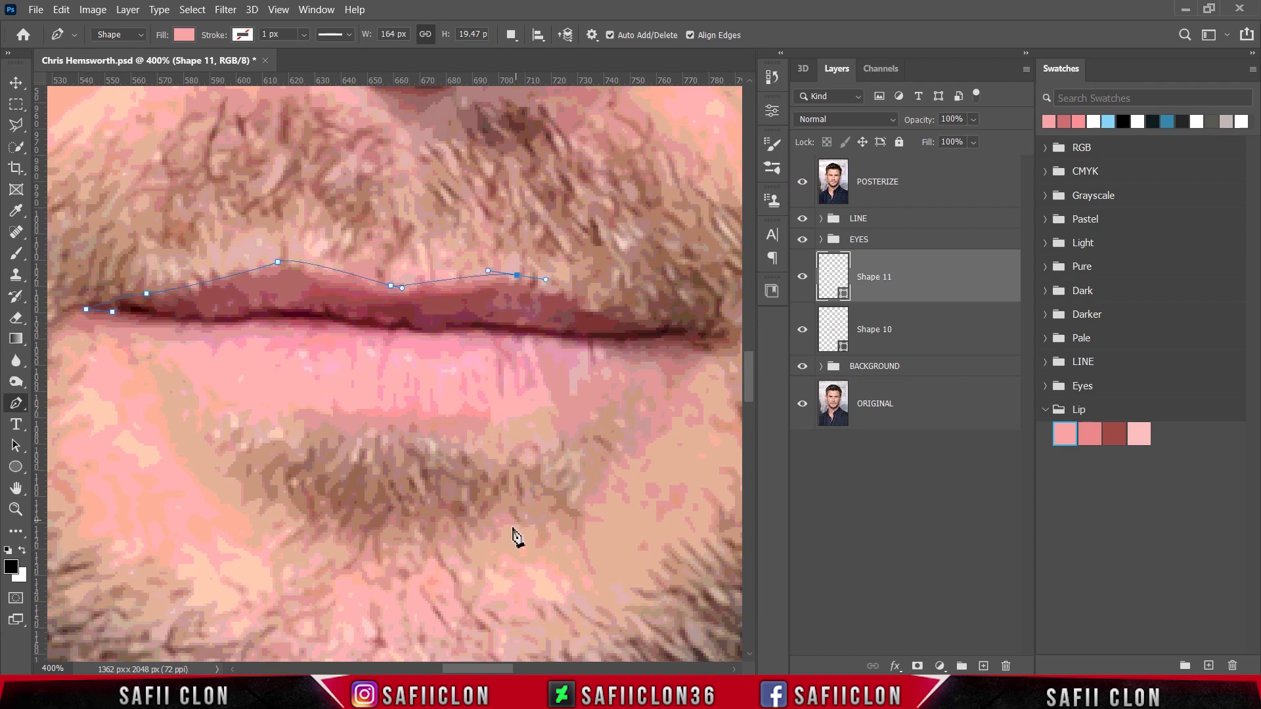
{"action": "scroll", "coordinate": [602, 360], "scroll_direction": "right", "scroll_amount": 2}
{"action": "left_click_drag", "start_coordinate": [614, 330], "coordinate": [659, 329]}
Step: Hide the photo and trace the mouth line with a row of anchor points
{"action": "left_click", "coordinate": [803, 185]}
{"action": "left_click", "coordinate": [605, 328], "text": "alt"}
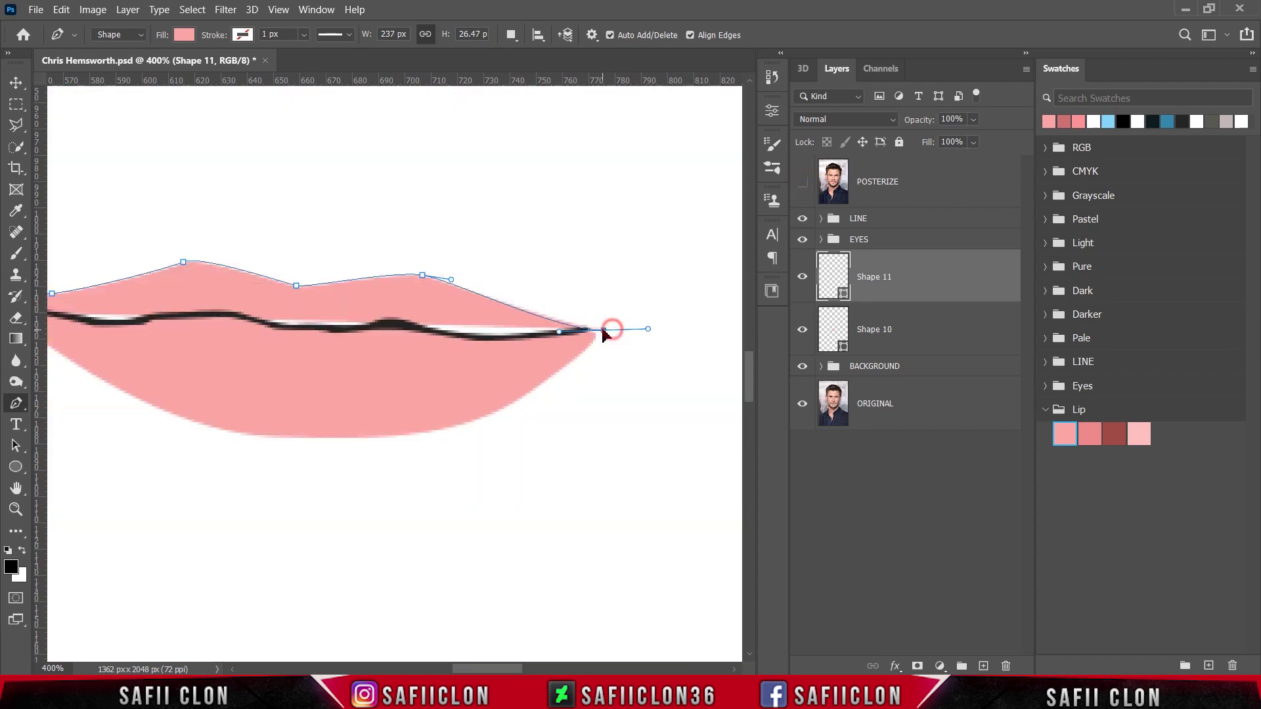
{"action": "left_click", "coordinate": [466, 336]}
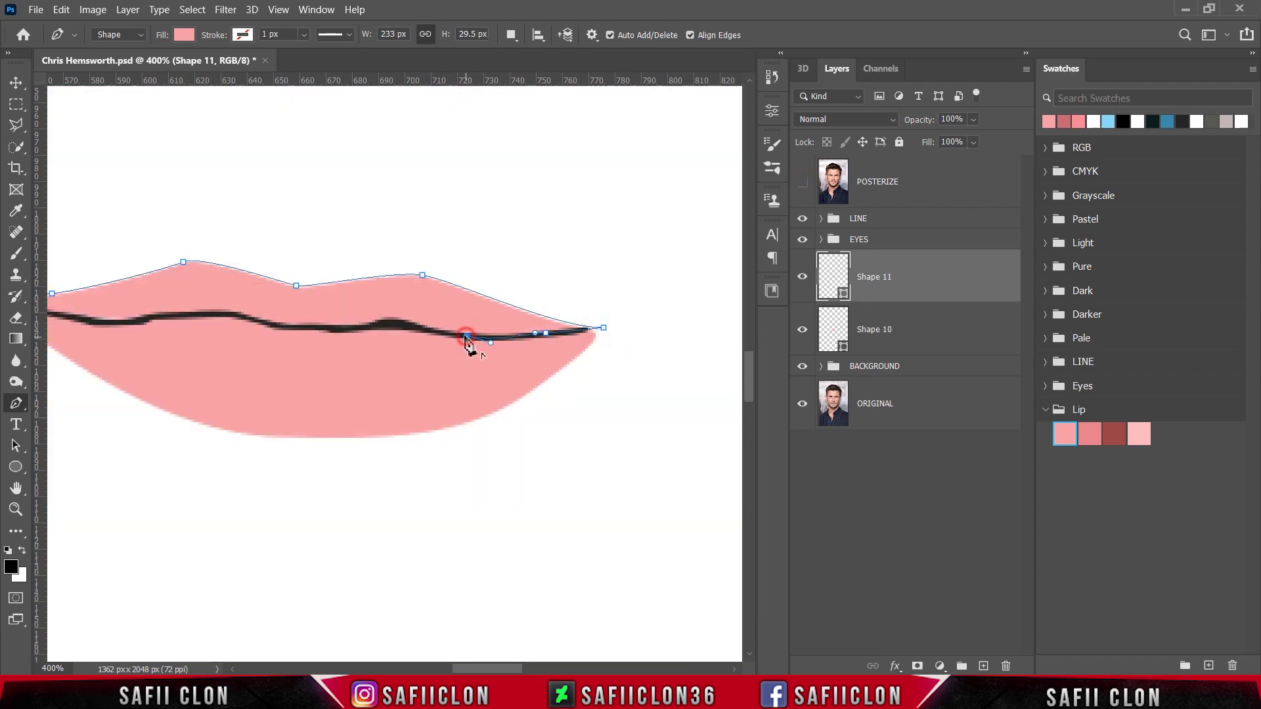
{"action": "left_click", "coordinate": [444, 333]}
{"action": "left_click", "coordinate": [404, 323]}
{"action": "left_click", "coordinate": [383, 326]}
{"action": "left_click", "coordinate": [301, 327]}
{"action": "left_click", "coordinate": [270, 327]}
Step: Continue the mouth line leftward and close the upper-lip Shape 11
{"action": "scroll", "coordinate": [503, 546], "scroll_direction": "left", "scroll_amount": 3}
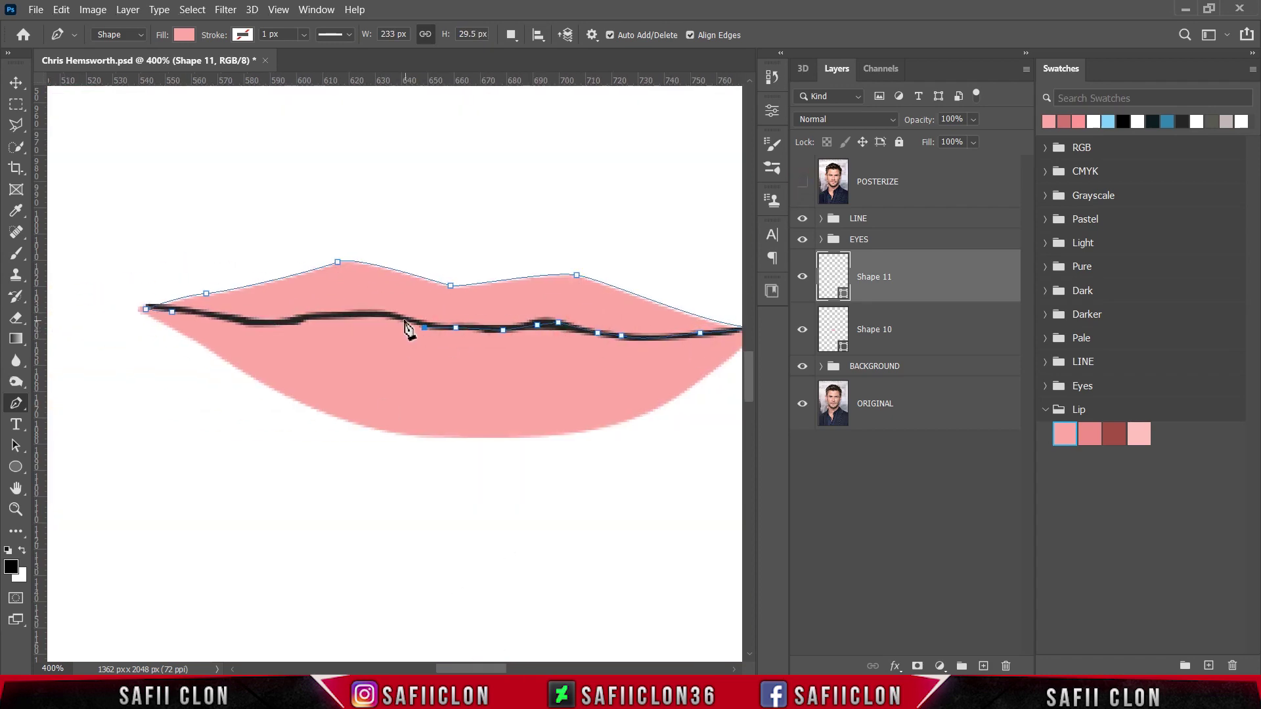
{"action": "left_click", "coordinate": [400, 318]}
{"action": "left_click", "coordinate": [380, 314]}
{"action": "left_click", "coordinate": [304, 318]}
{"action": "left_click", "coordinate": [243, 324]}
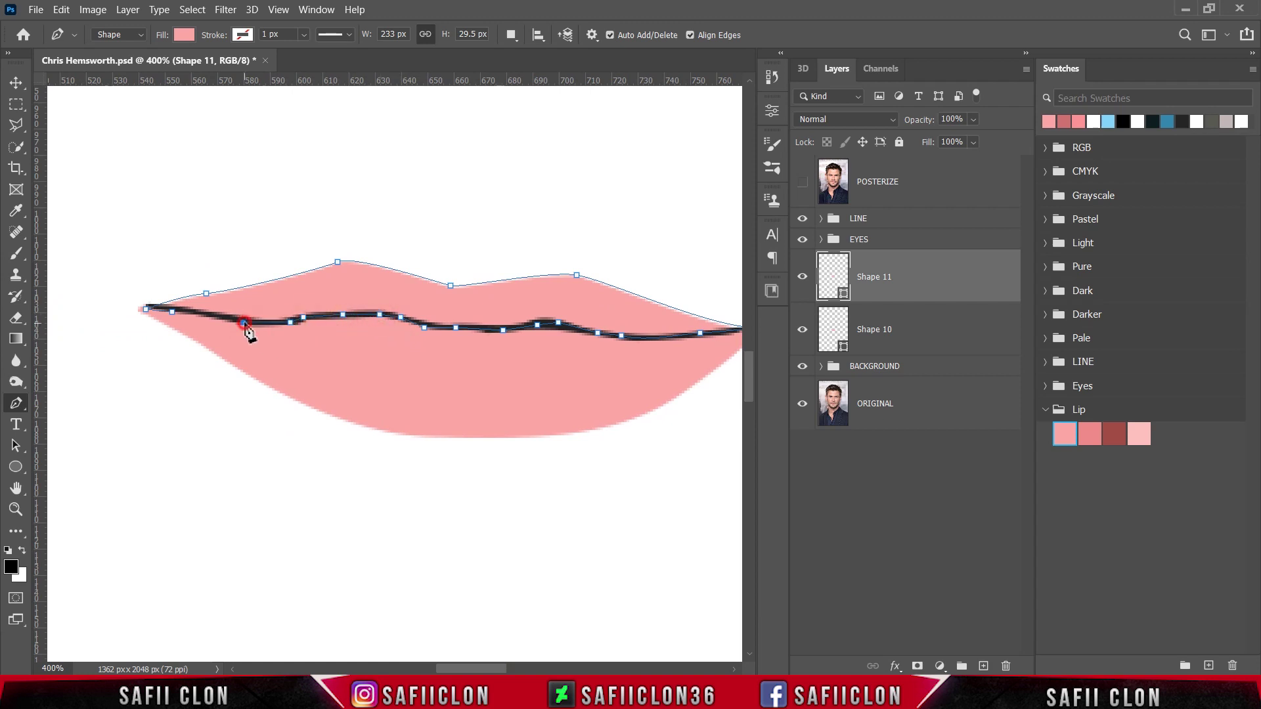
{"action": "left_click", "coordinate": [172, 311]}
Step: Rename Shape 11 to UP and Shape 10 to DOWN, then show POSTERIZE again
{"action": "key", "text": "ctrl+minus"}
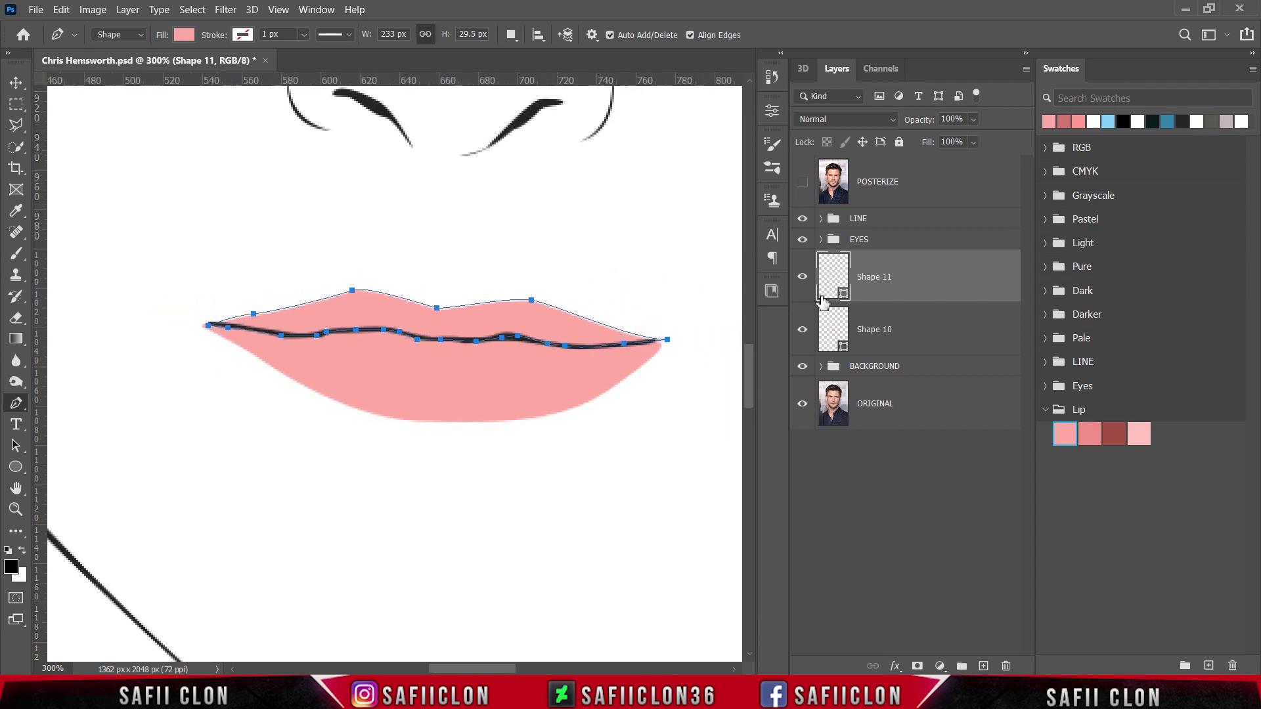
{"action": "left_click", "coordinate": [933, 330]}
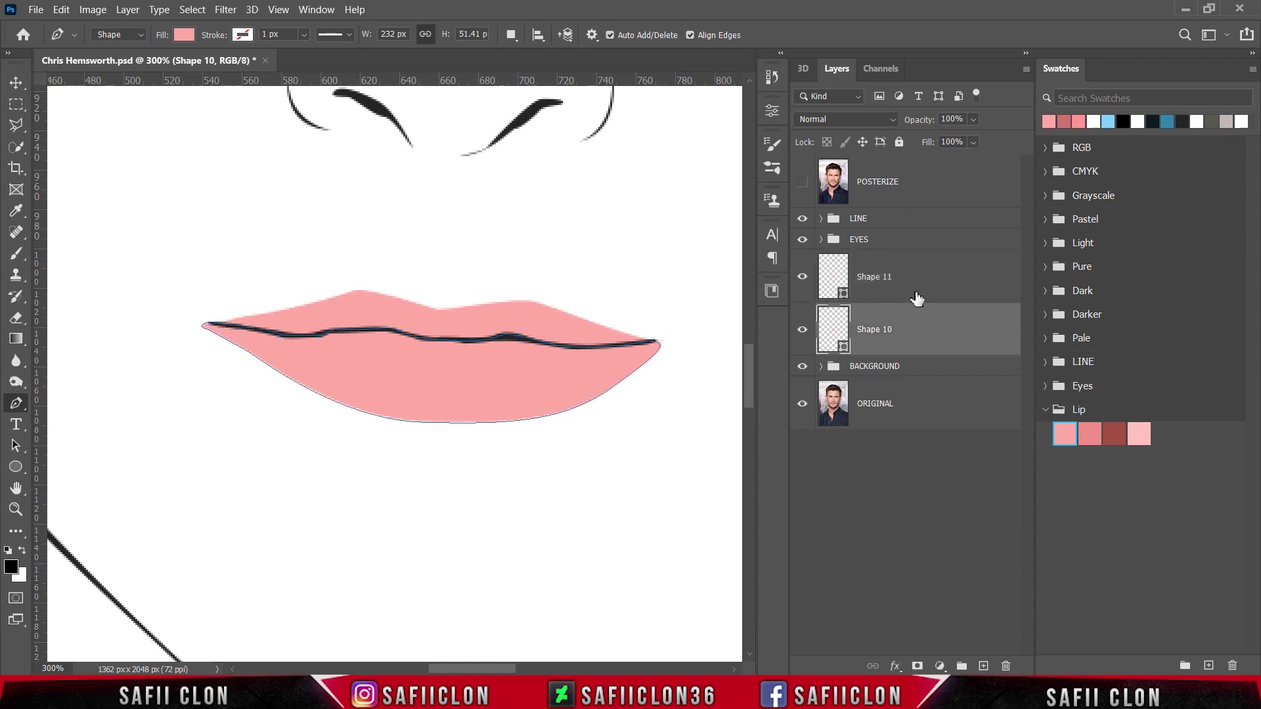
{"action": "double_click", "coordinate": [881, 275]}
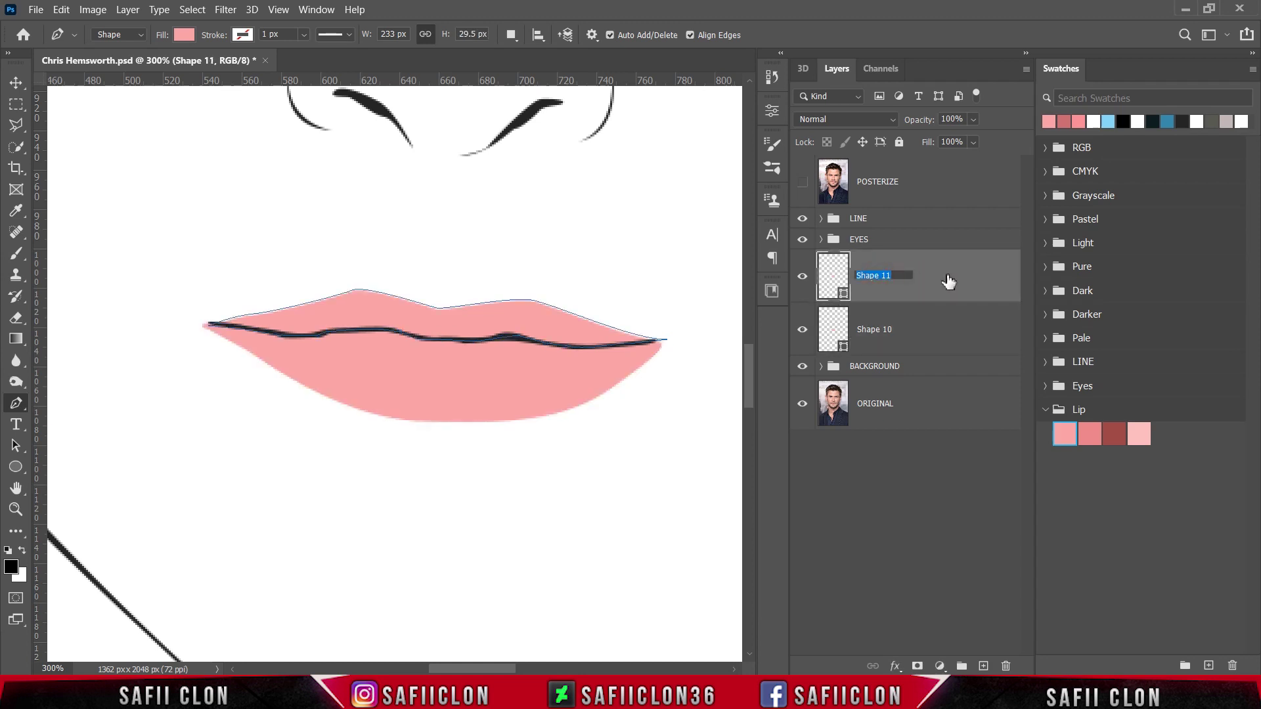
{"action": "type", "text": "UP"}
{"action": "key", "text": "Return"}
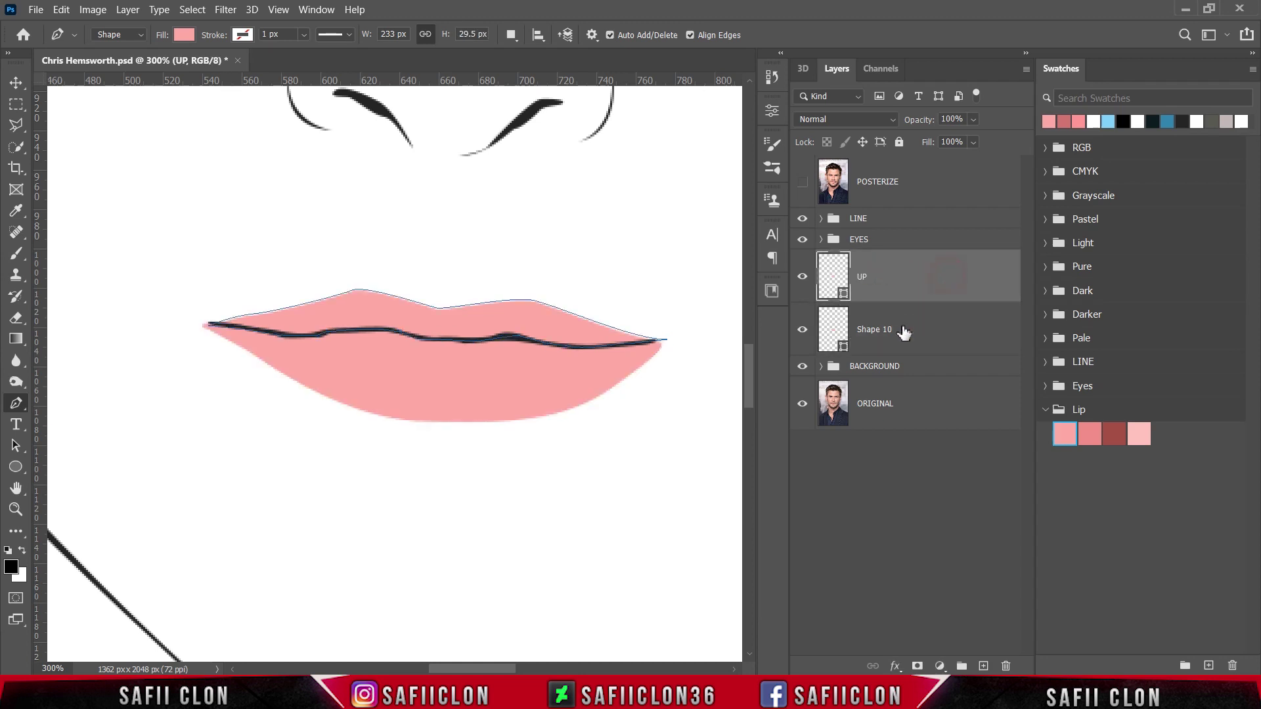
{"action": "double_click", "coordinate": [877, 329]}
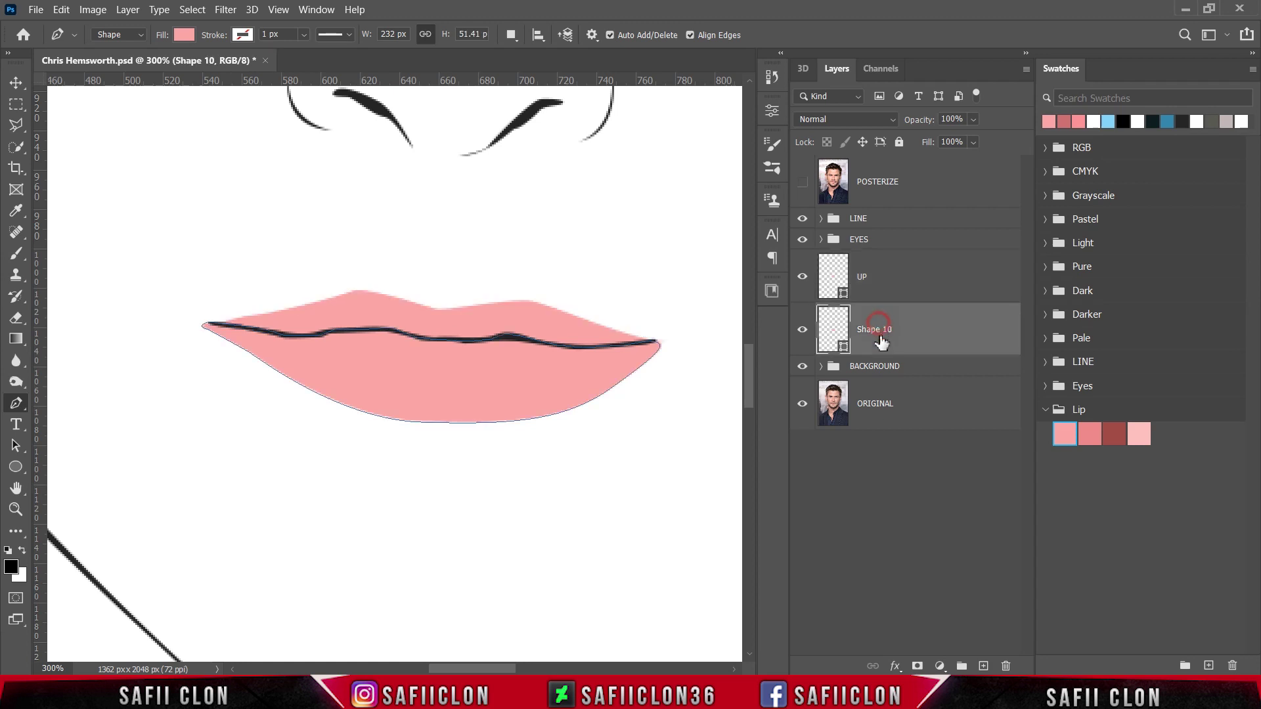
{"action": "type", "text": "DOWN"}
{"action": "left_click", "coordinate": [960, 328]}
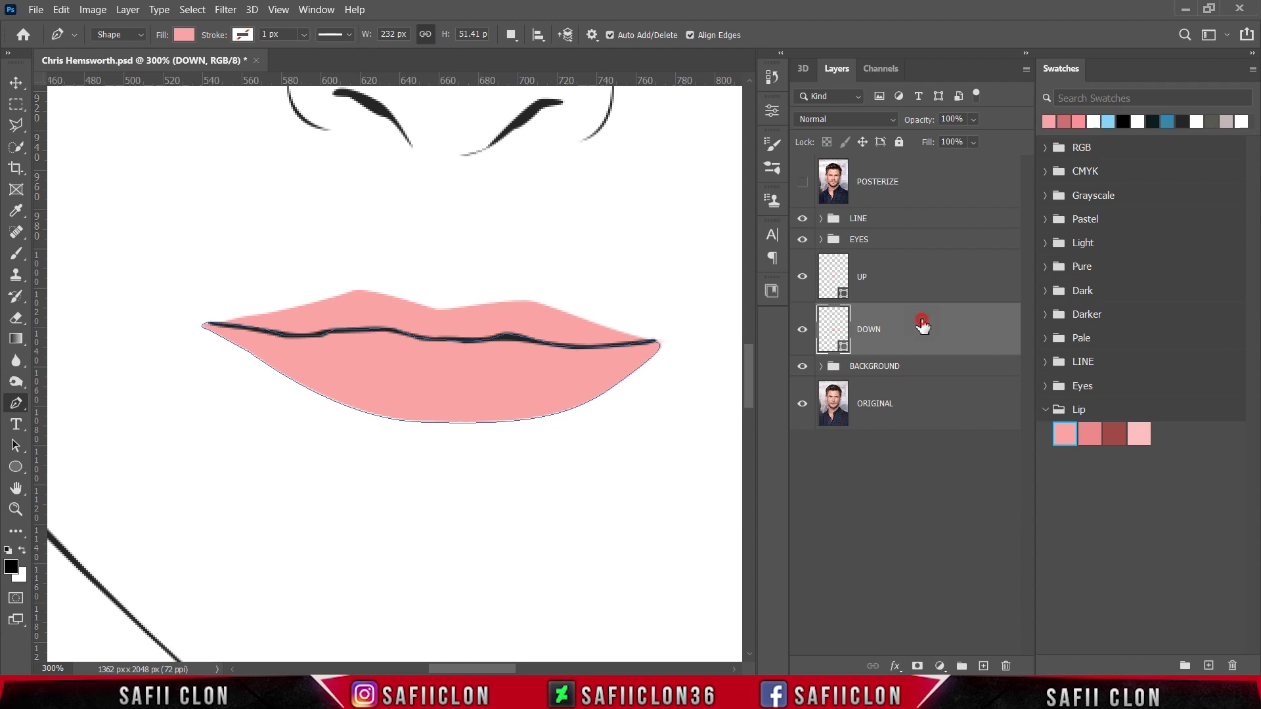
{"action": "left_click", "coordinate": [803, 184]}
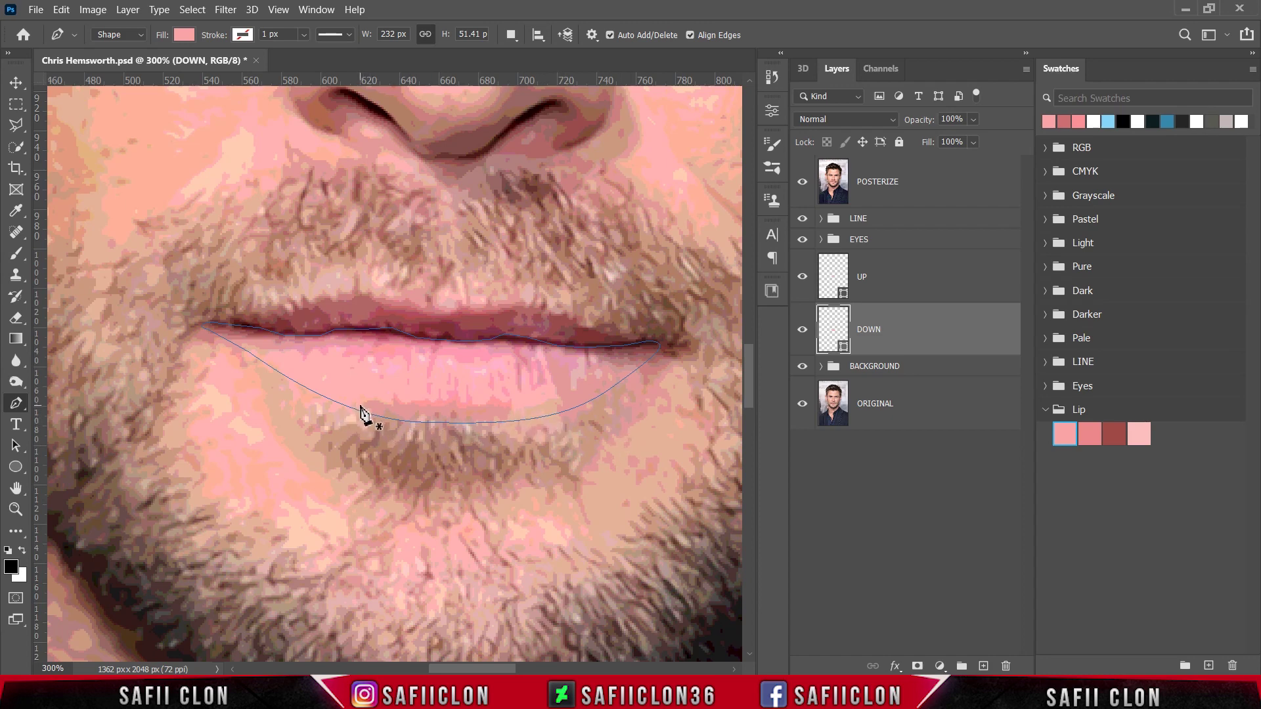
Step: Start a lower-lip shading shape with curved anchors, toggling the photo to check
{"action": "left_click", "coordinate": [360, 406]}
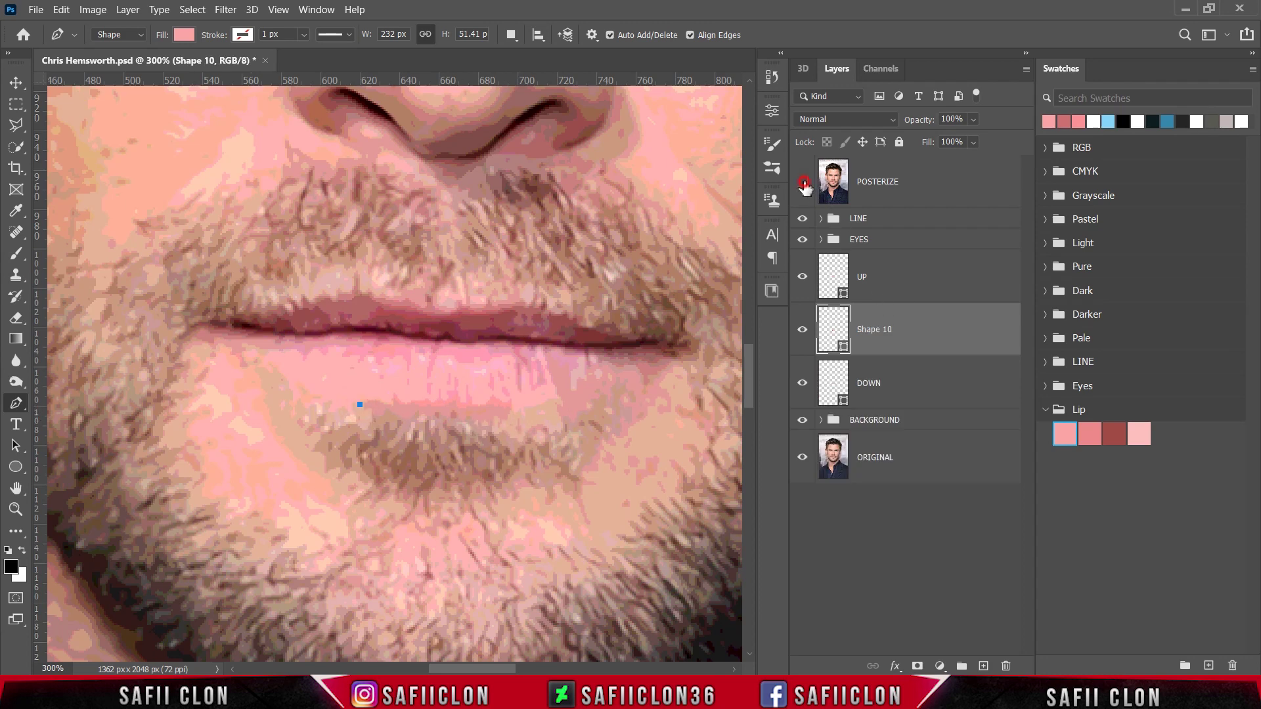
{"action": "left_click", "coordinate": [802, 183]}
{"action": "left_click_drag", "start_coordinate": [516, 415], "coordinate": [574, 407]}
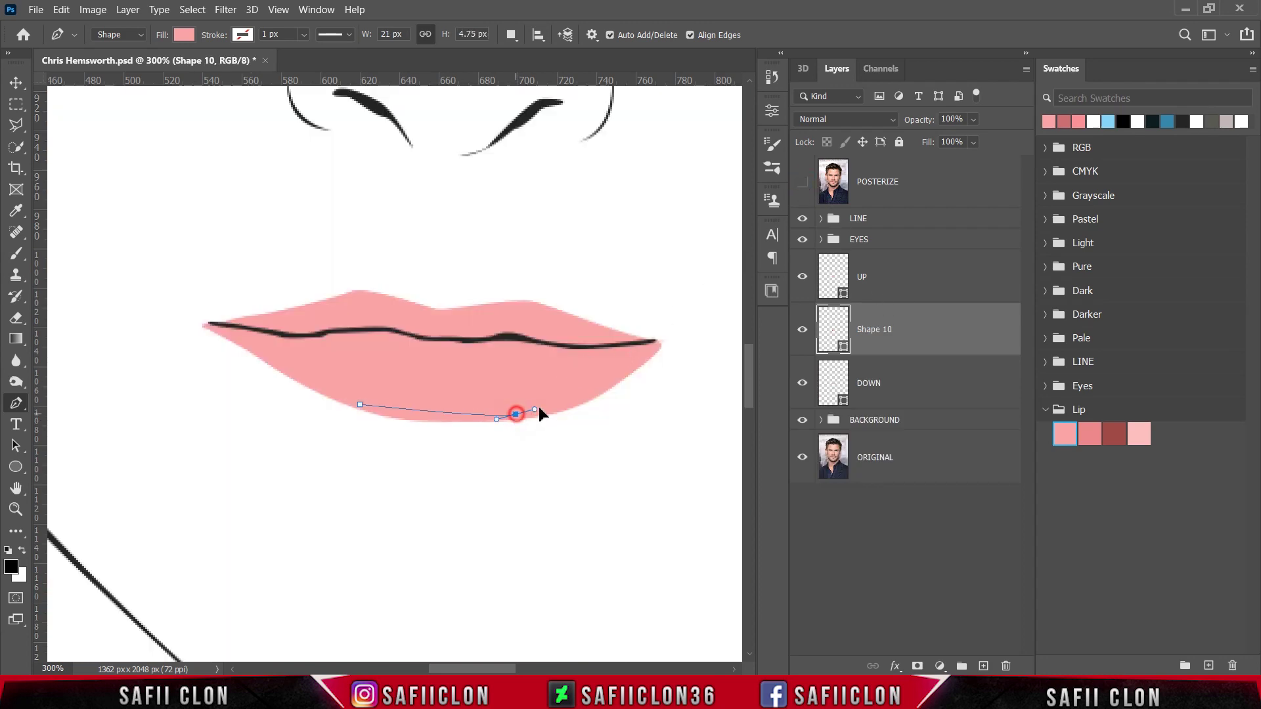
{"action": "left_click", "coordinate": [802, 182]}
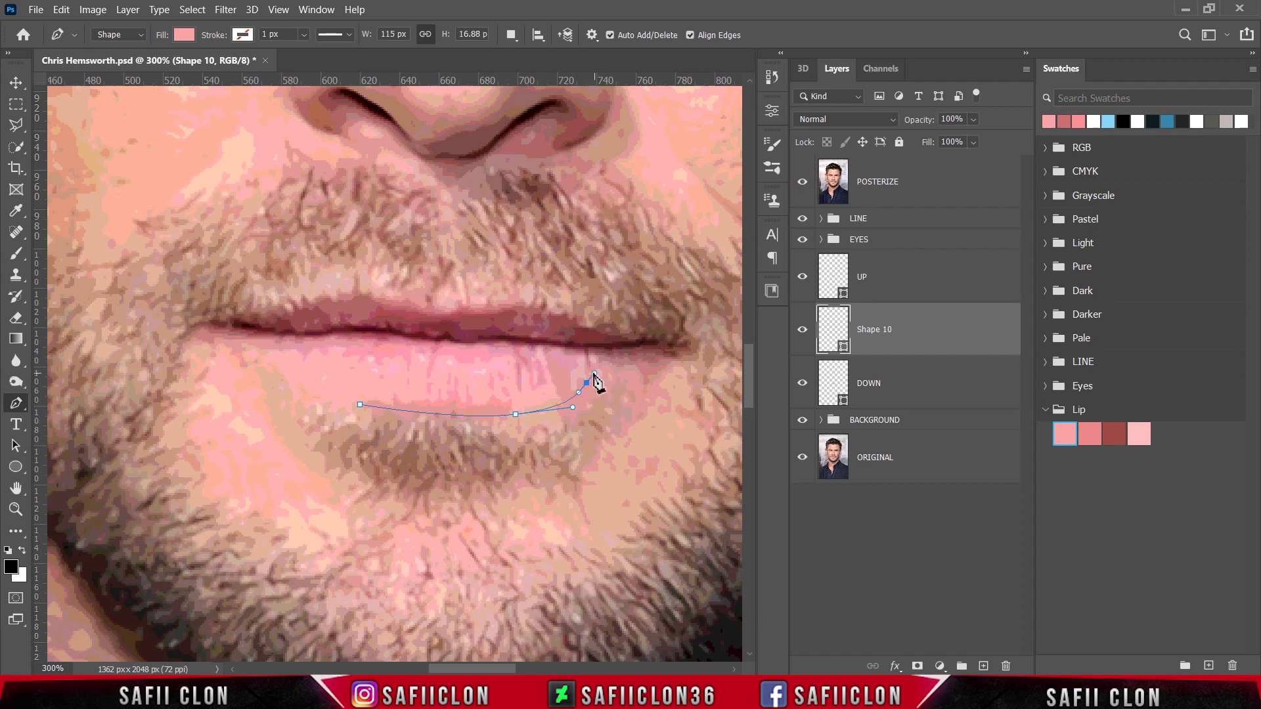
{"action": "left_click", "coordinate": [586, 382]}
{"action": "left_click_drag", "start_coordinate": [531, 367], "coordinate": [524, 378]}
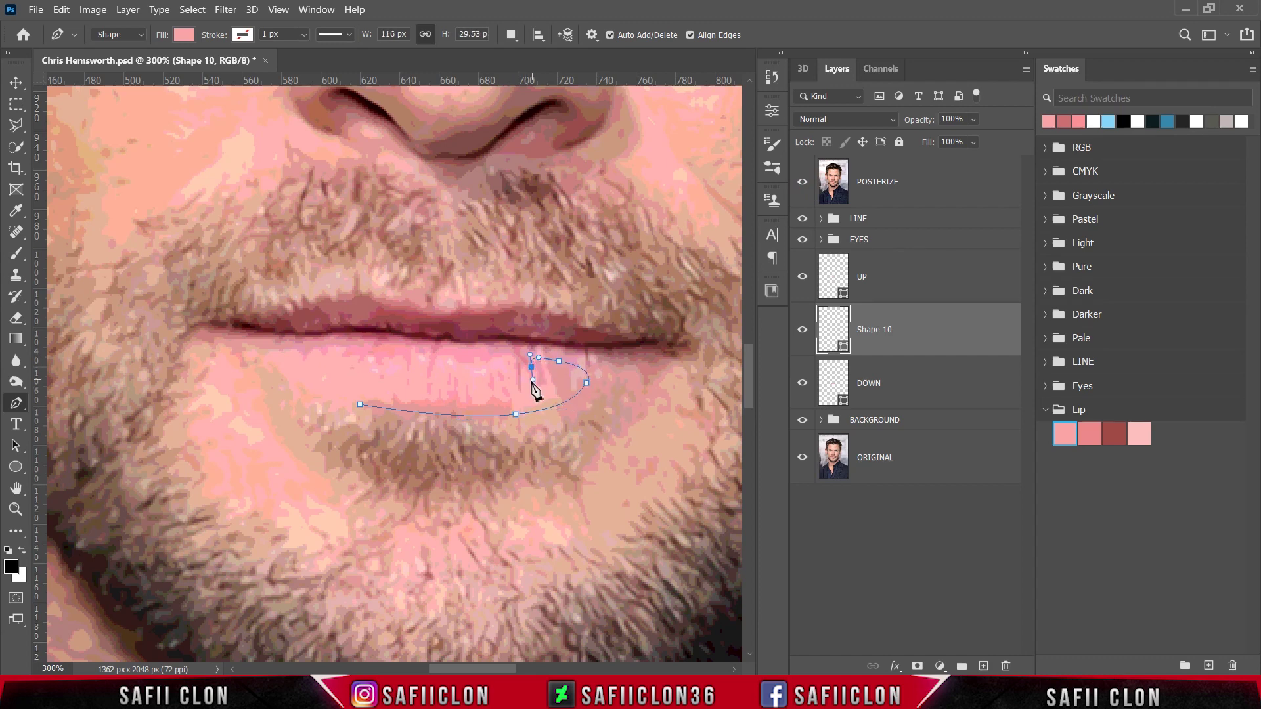
Step: Add zigzag anchors along the lower-lip highlight edge
{"action": "left_click", "coordinate": [502, 357]}
{"action": "left_click", "coordinate": [496, 357]}
{"action": "left_click", "coordinate": [490, 379]}
{"action": "left_click", "coordinate": [475, 361]}
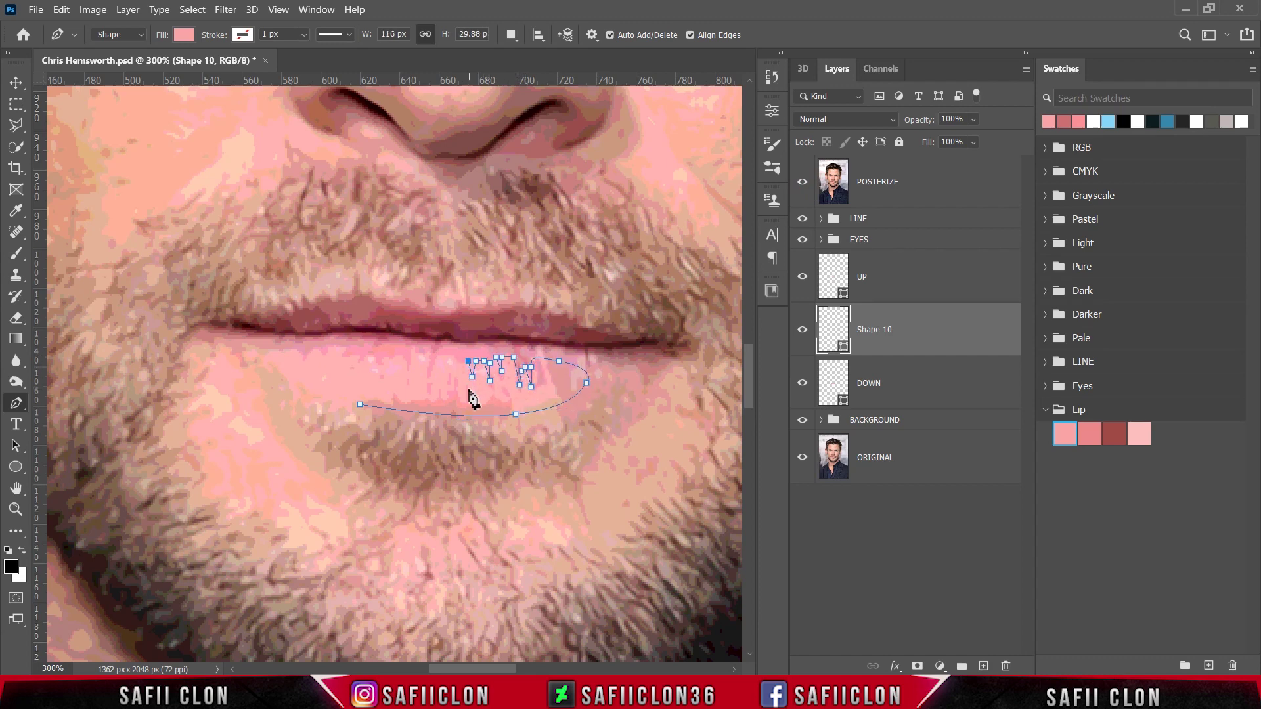
{"action": "left_click", "coordinate": [468, 387]}
{"action": "left_click", "coordinate": [461, 361]}
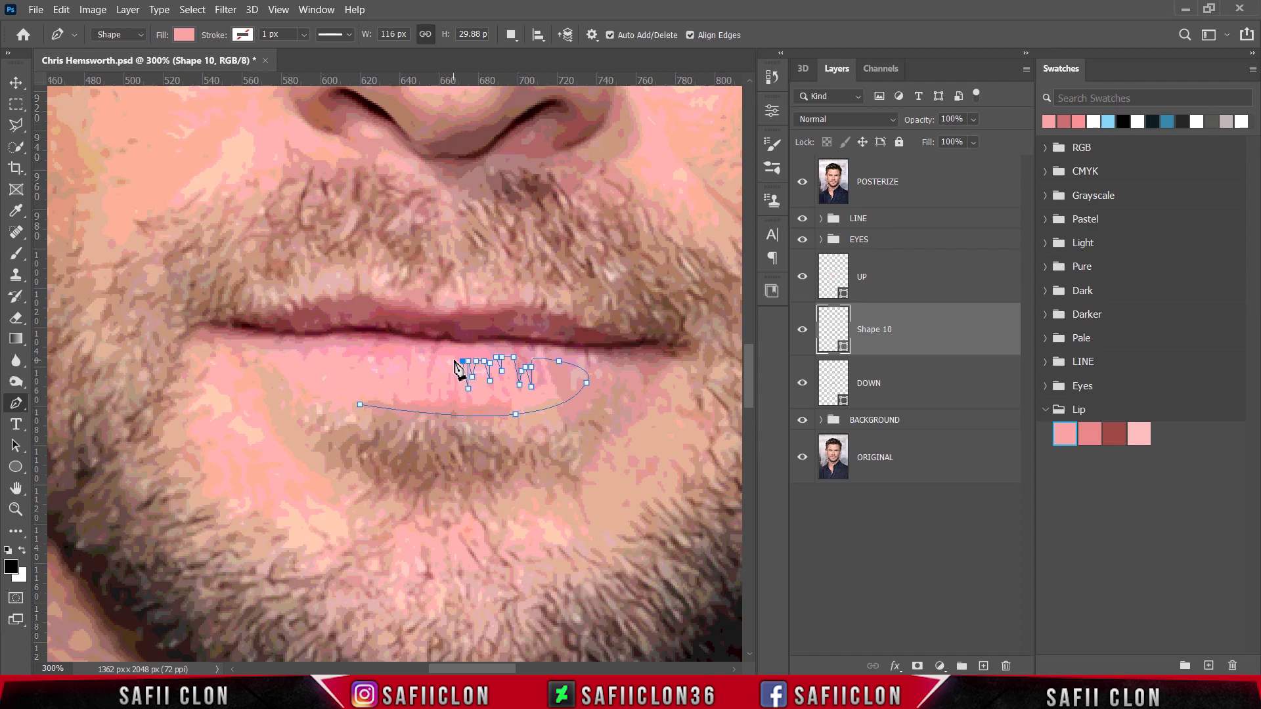
{"action": "left_click", "coordinate": [431, 389]}
Step: Extend the highlight outline leftward toward the left lip corner
{"action": "left_click", "coordinate": [415, 353]}
{"action": "left_click", "coordinate": [382, 371]}
{"action": "left_click", "coordinate": [358, 364]}
{"action": "left_click", "coordinate": [348, 362]}
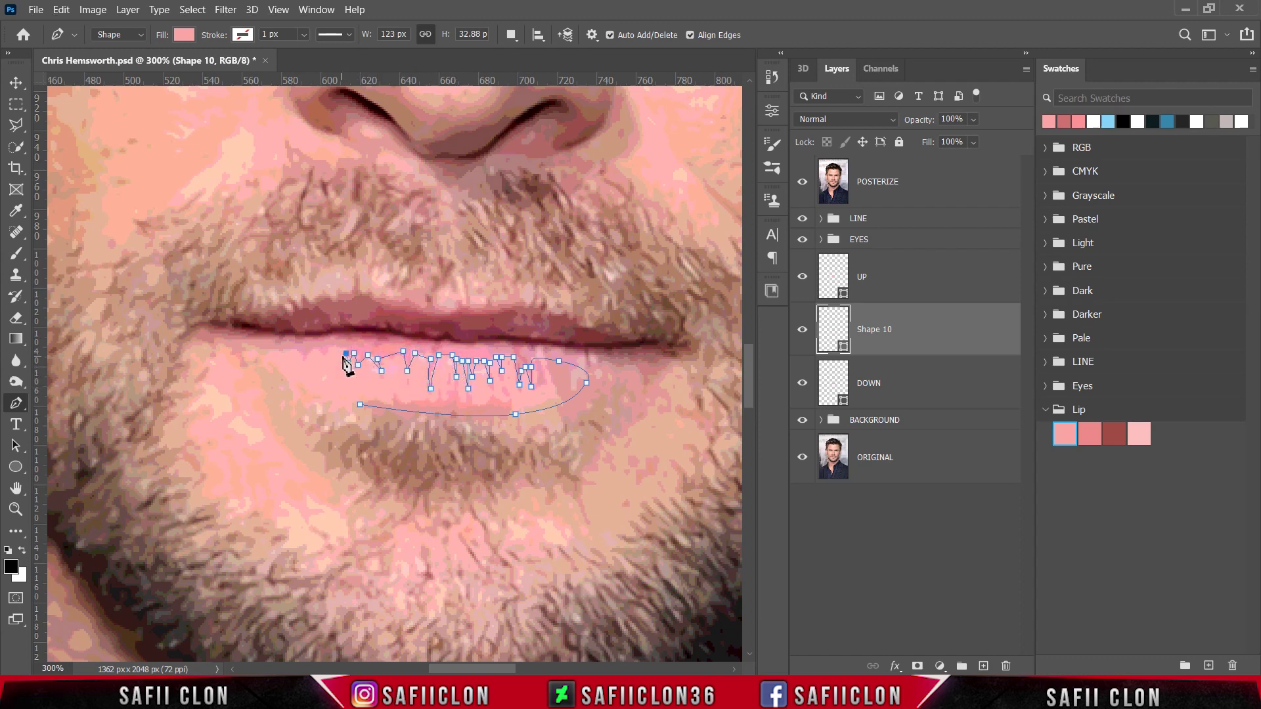
{"action": "left_click", "coordinate": [315, 349]}
{"action": "left_click", "coordinate": [297, 351]}
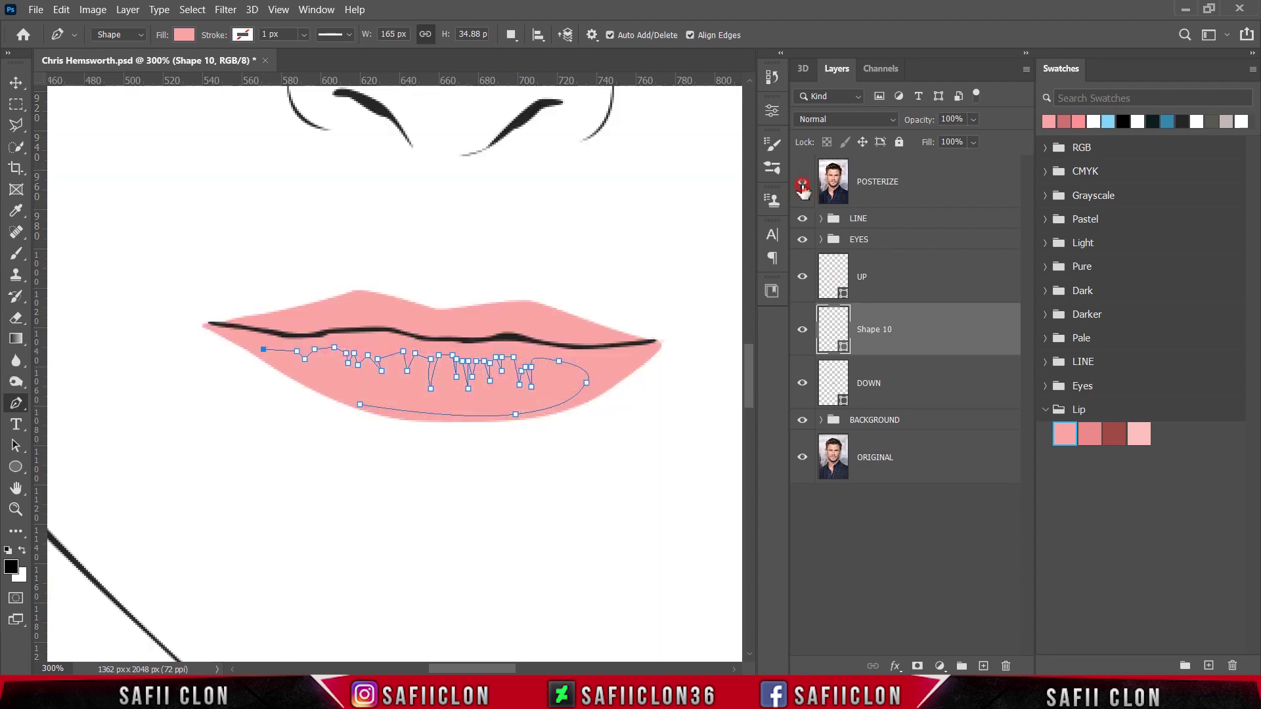
{"action": "left_click", "coordinate": [245, 342]}
Step: Outline around the whole mouth to close the shading shape, undoing a stray bottom anchor
{"action": "left_click", "coordinate": [269, 370]}
{"action": "left_click", "coordinate": [169, 299]}
{"action": "left_click", "coordinate": [405, 286]}
{"action": "left_click", "coordinate": [679, 304]}
{"action": "left_click", "coordinate": [661, 422]}
{"action": "left_click", "coordinate": [380, 453]}
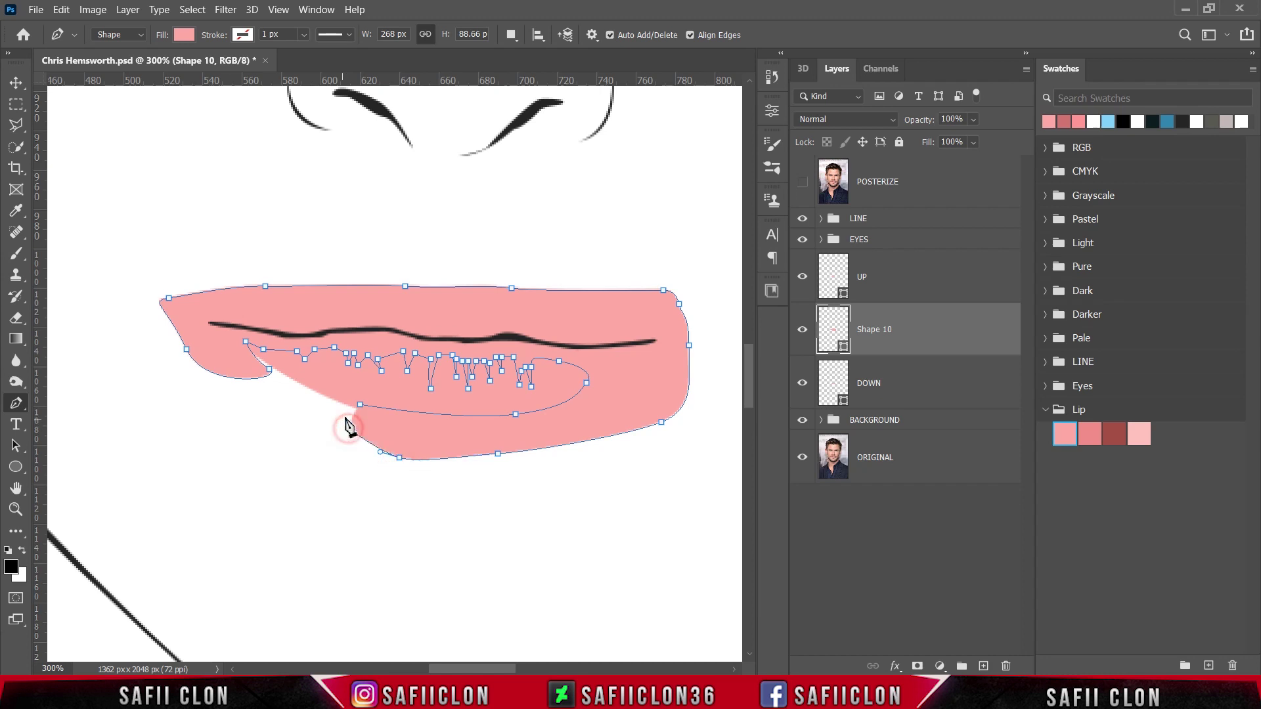
{"action": "left_click_drag", "start_coordinate": [348, 427], "coordinate": [355, 414]}
{"action": "left_click", "coordinate": [467, 456]}
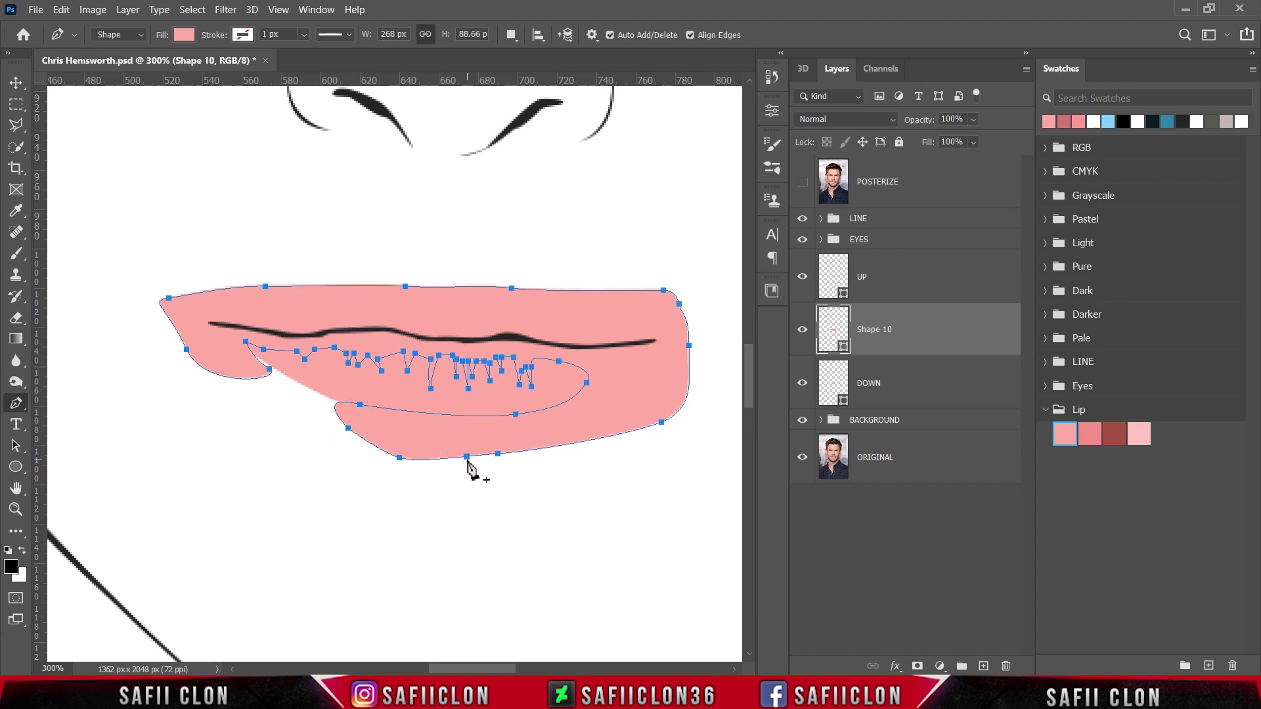
{"action": "key", "text": "ctrl+z"}
Step: Fill the shape with the darker Lip pink ec878b and clip it to DOWN
{"action": "double_click", "coordinate": [844, 351]}
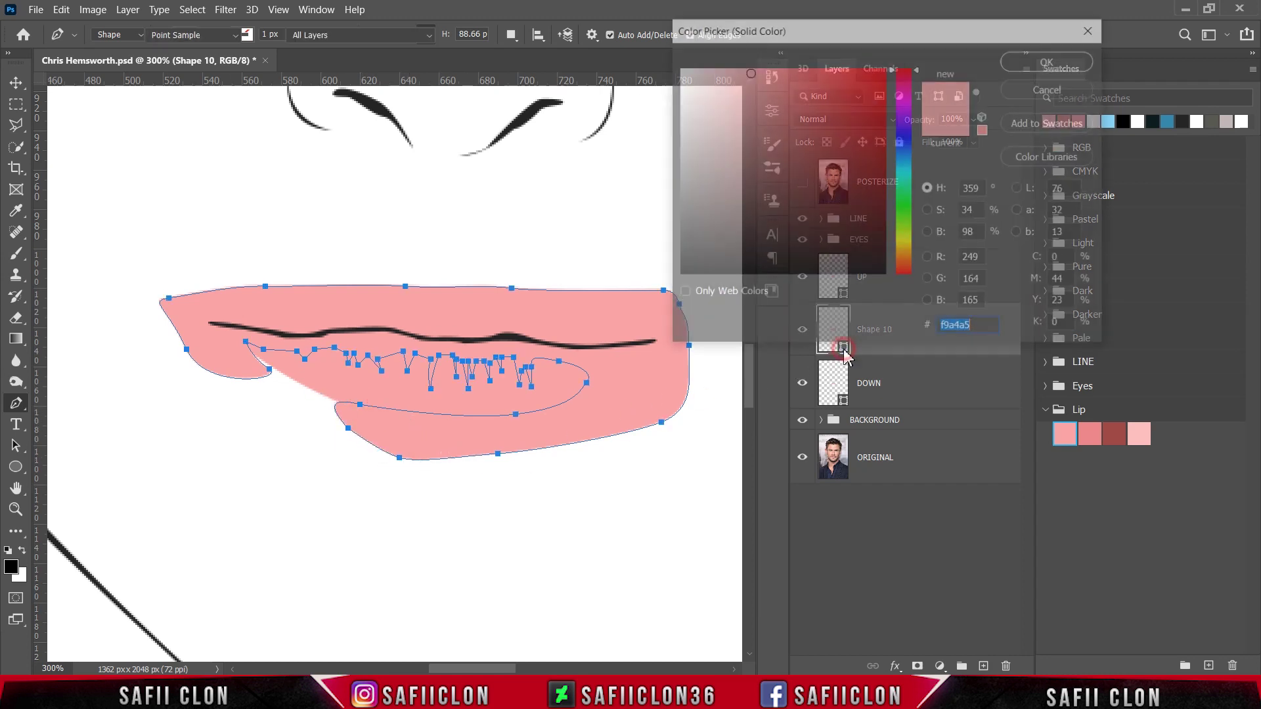
{"action": "left_click", "coordinate": [1090, 431]}
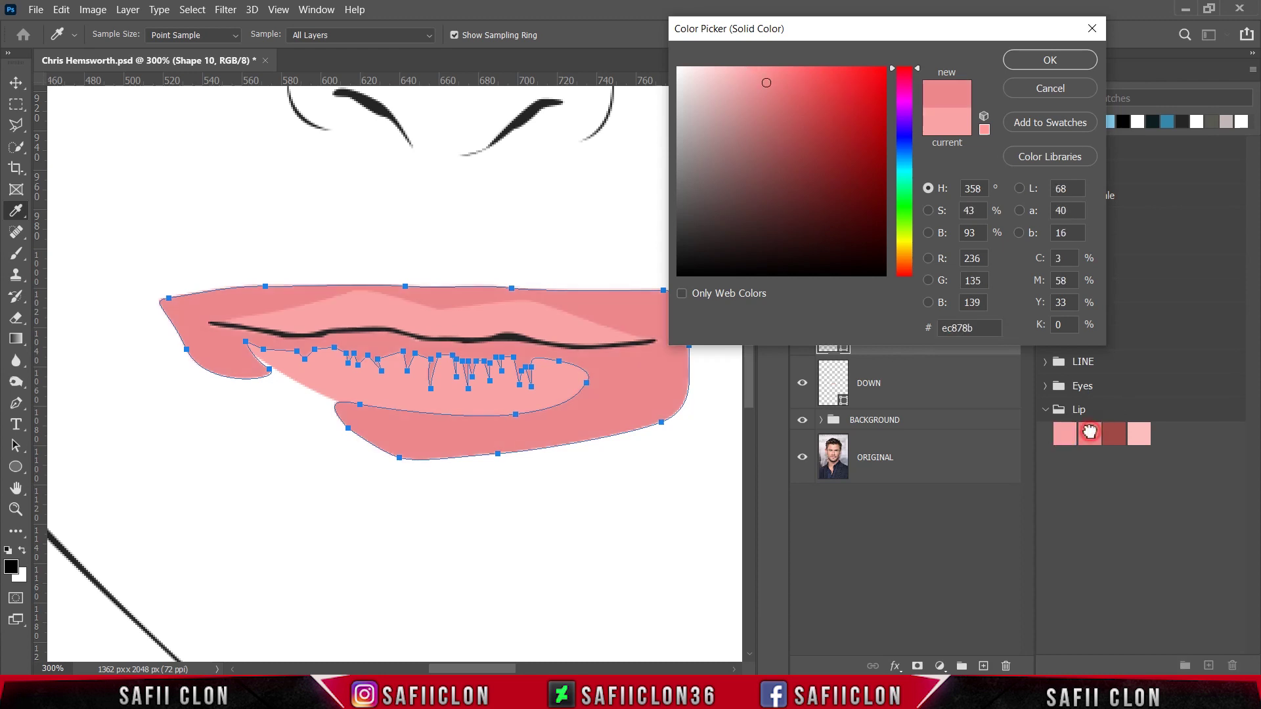
{"action": "left_click", "coordinate": [1042, 58]}
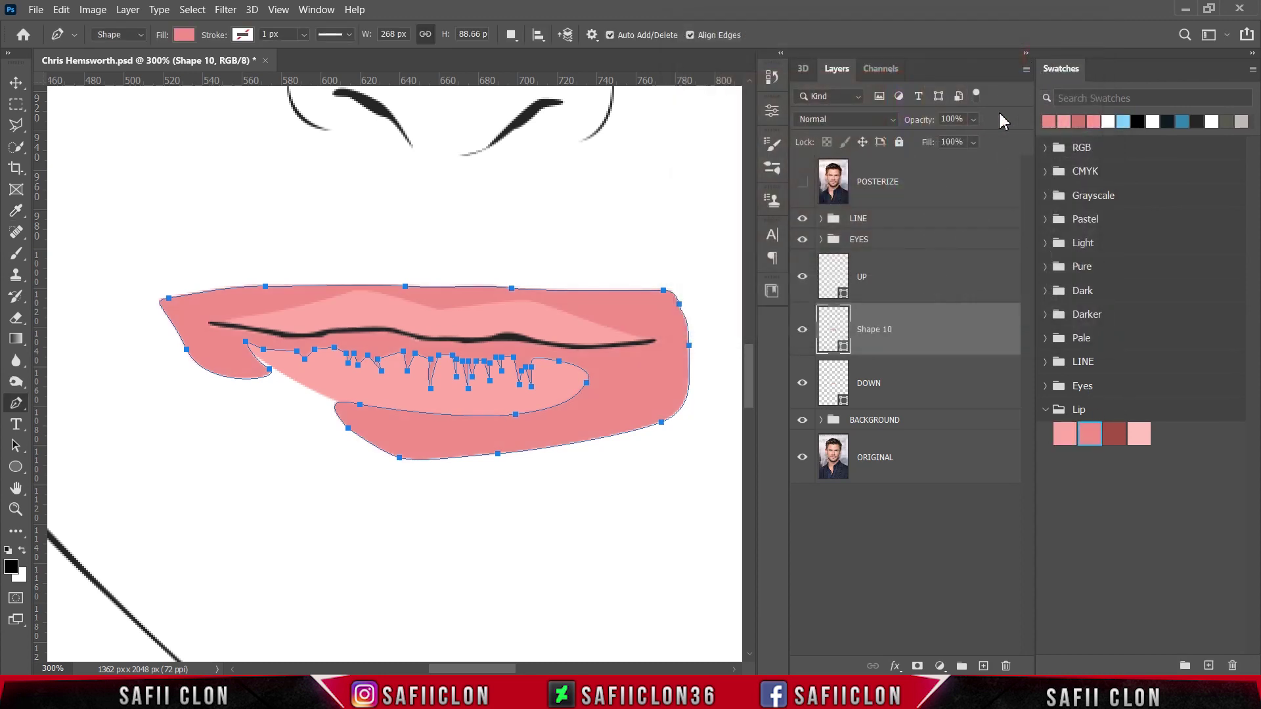
{"action": "right_click", "coordinate": [914, 332]}
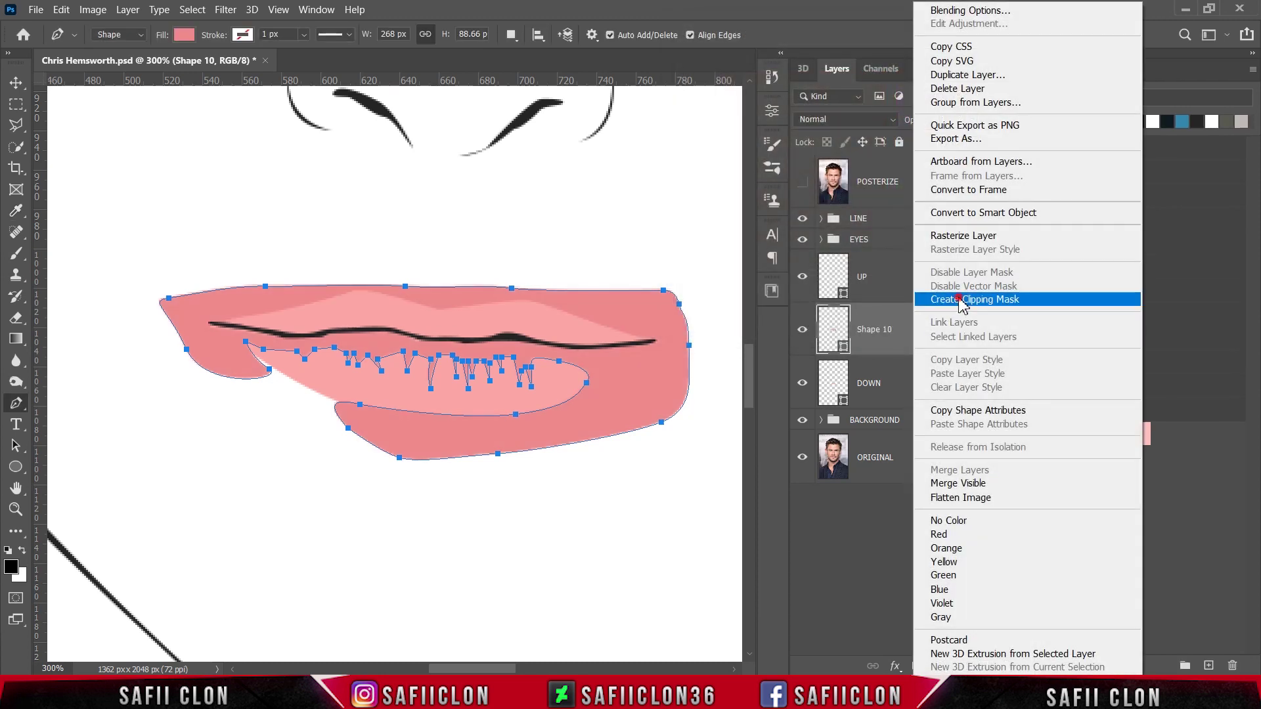
{"action": "left_click", "coordinate": [961, 300]}
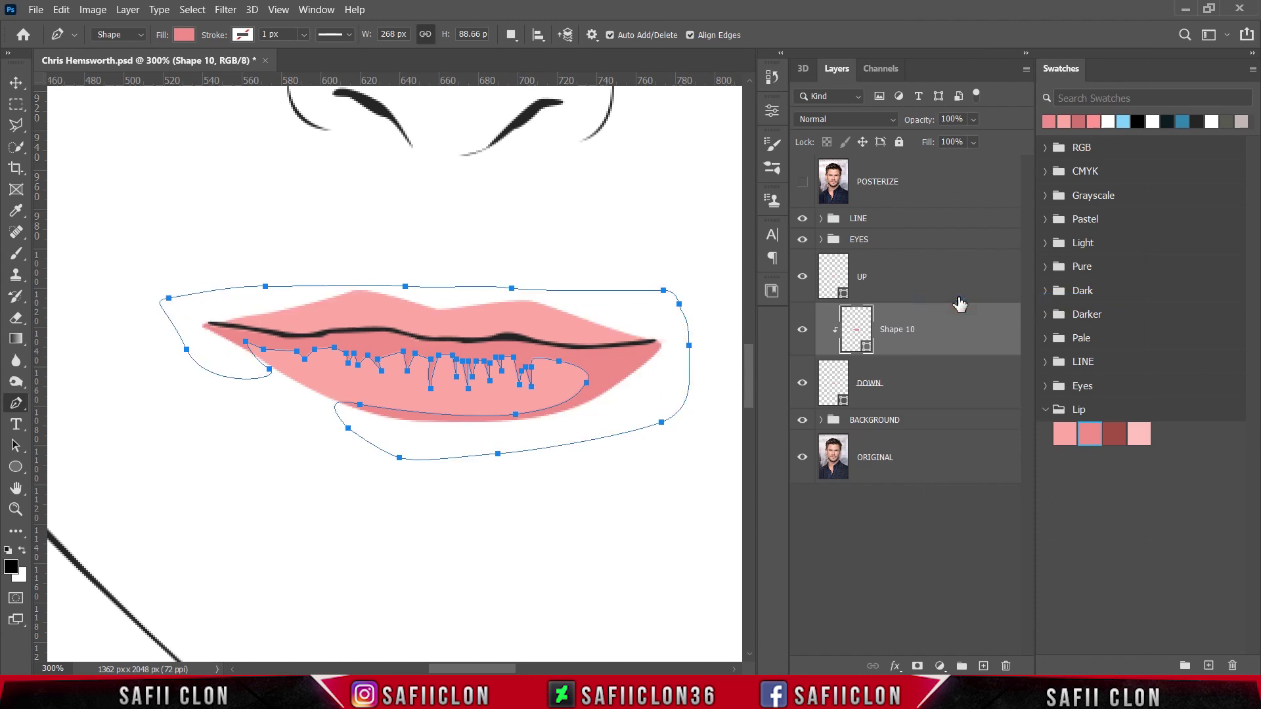
Step: Set the path operation to New Layer and briefly show then hide POSTERIZE
{"action": "left_click", "coordinate": [513, 35]}
{"action": "left_click", "coordinate": [524, 58]}
{"action": "left_click", "coordinate": [802, 182]}
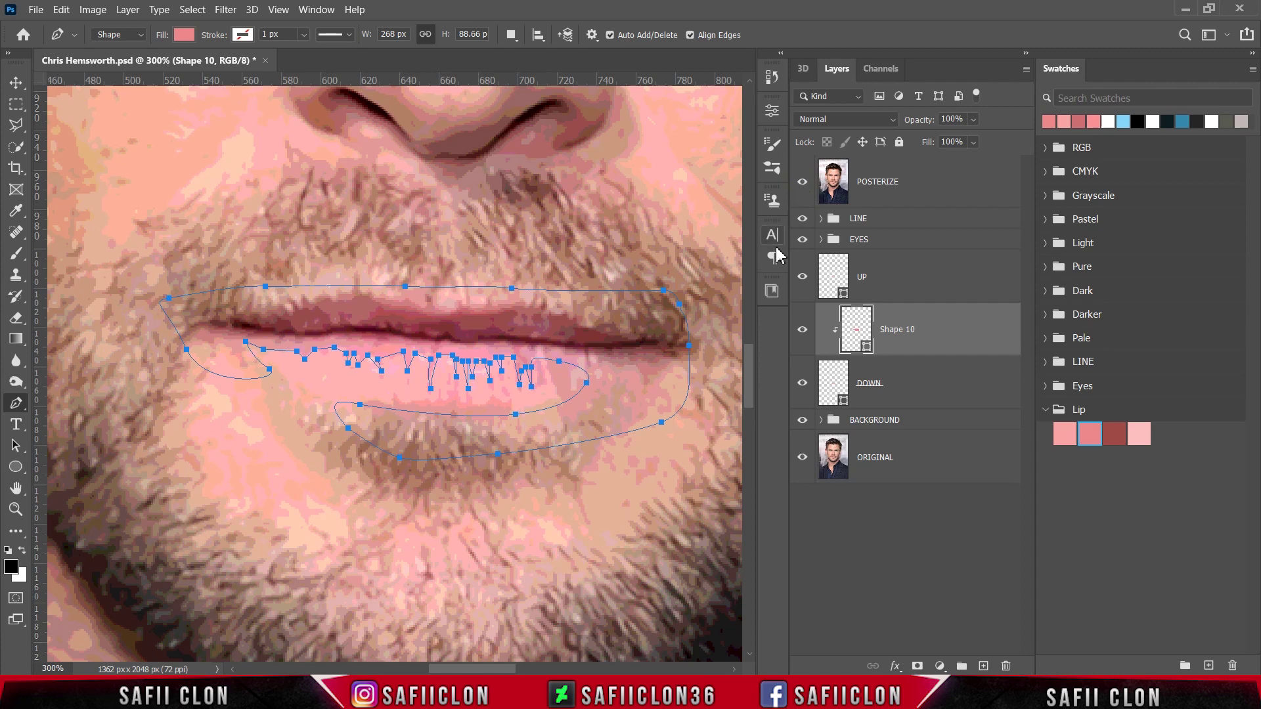
{"action": "left_click", "coordinate": [802, 186]}
Step: Start a Pen shading outline at the lower lip, tracing the right side and upper lip line
{"action": "left_click", "coordinate": [541, 417]}
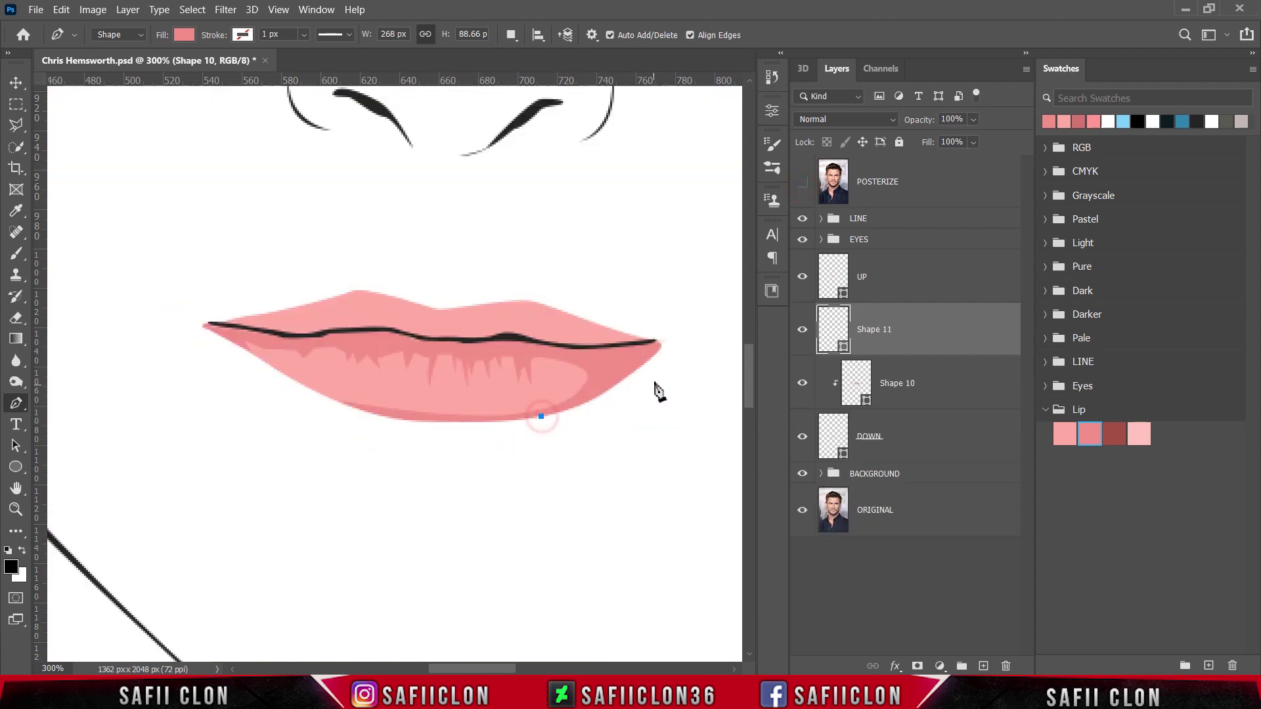
{"action": "mouse_move", "coordinate": [624, 371]}
{"action": "left_mouse_down"}
{"action": "mouse_move", "coordinate": [629, 354]}
{"action": "mouse_move", "coordinate": [545, 351]}
{"action": "left_mouse_up"}
{"action": "left_click", "coordinate": [802, 186]}
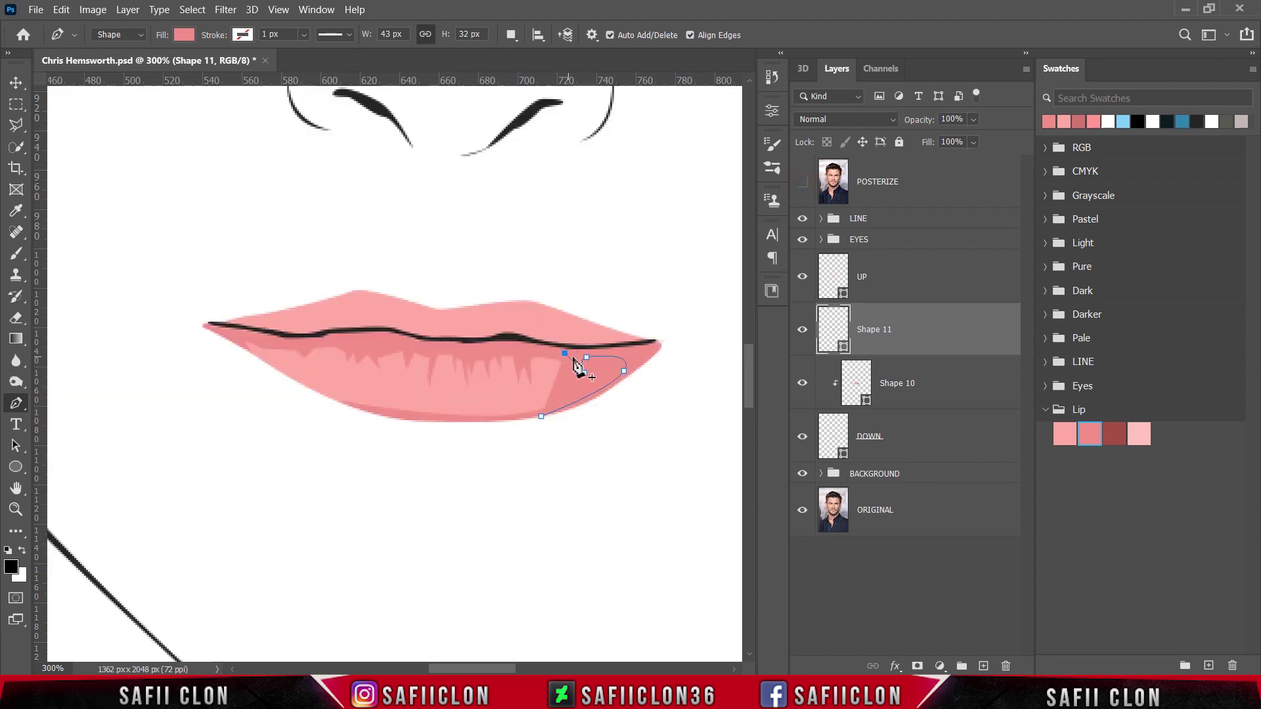
{"action": "left_click", "coordinate": [531, 347]}
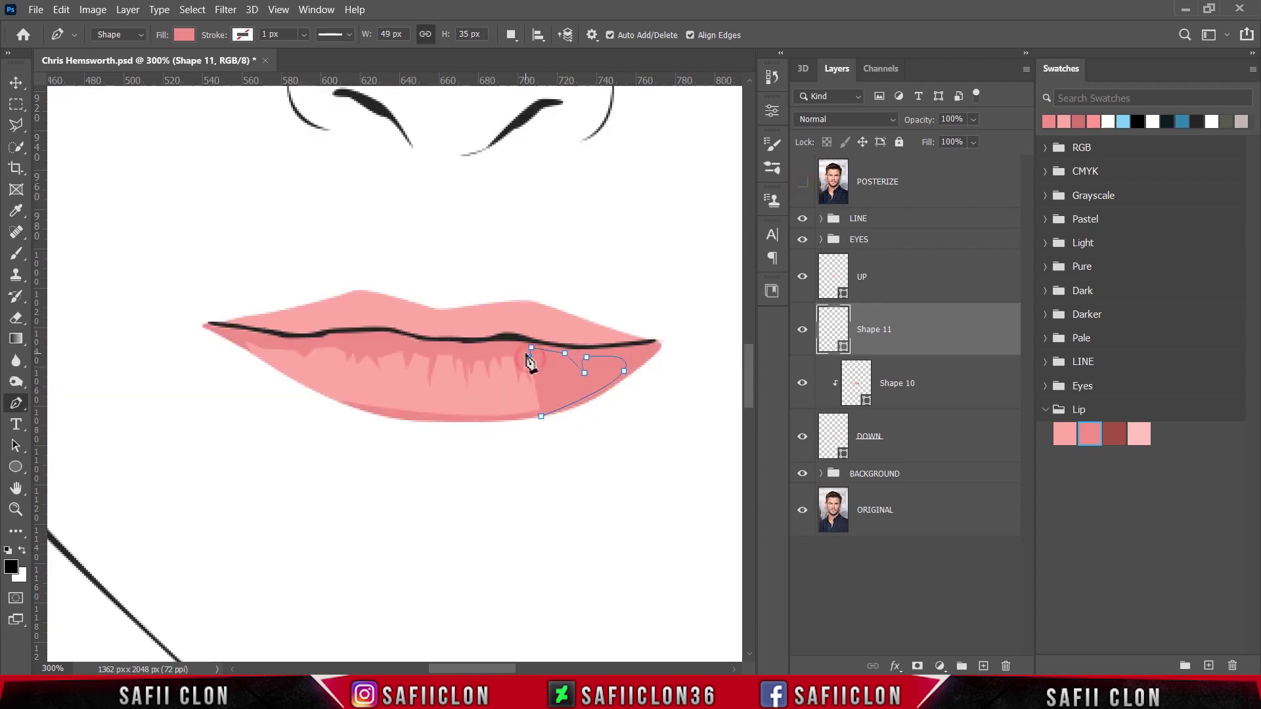
{"action": "left_click", "coordinate": [529, 357]}
{"action": "left_click", "coordinate": [515, 359]}
{"action": "left_click", "coordinate": [480, 350]}
{"action": "left_click", "coordinate": [468, 355]}
{"action": "left_click_drag", "start_coordinate": [419, 347], "coordinate": [403, 346]}
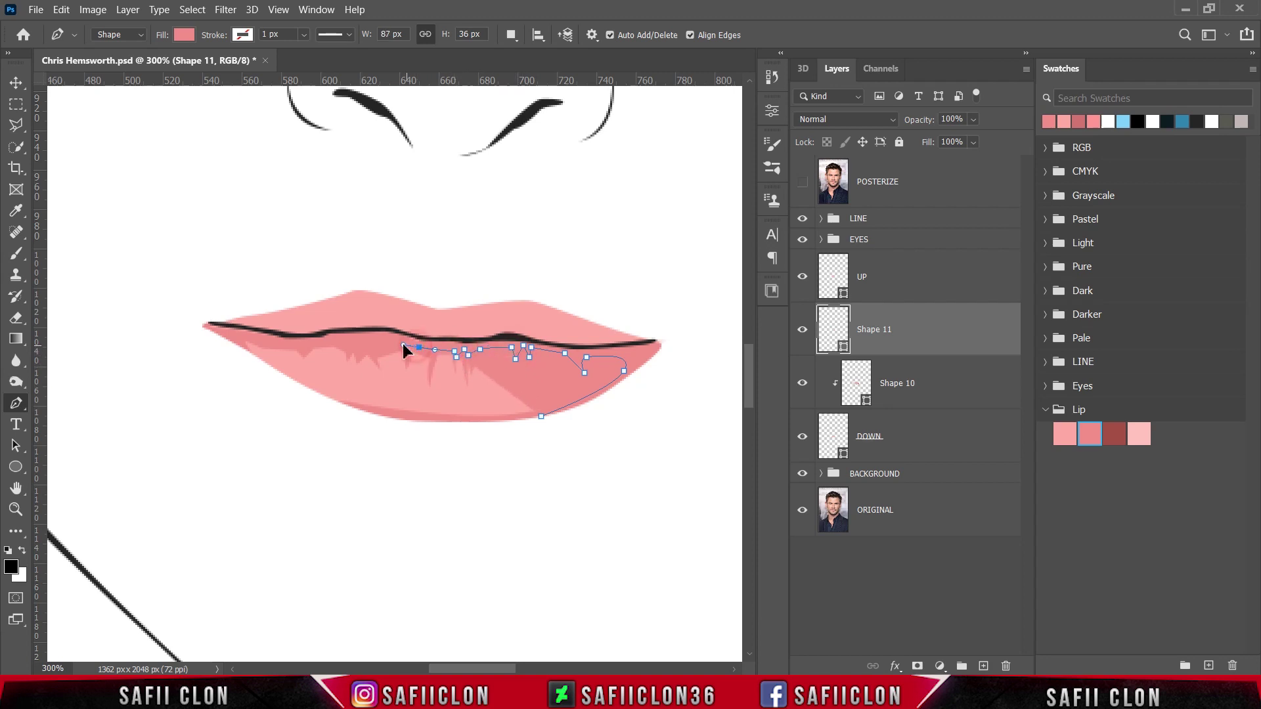
{"action": "left_click", "coordinate": [431, 361]}
Step: Extend the shading outline left along the lip line, then around the lips to close it
{"action": "left_click", "coordinate": [802, 182]}
{"action": "left_click", "coordinate": [394, 342]}
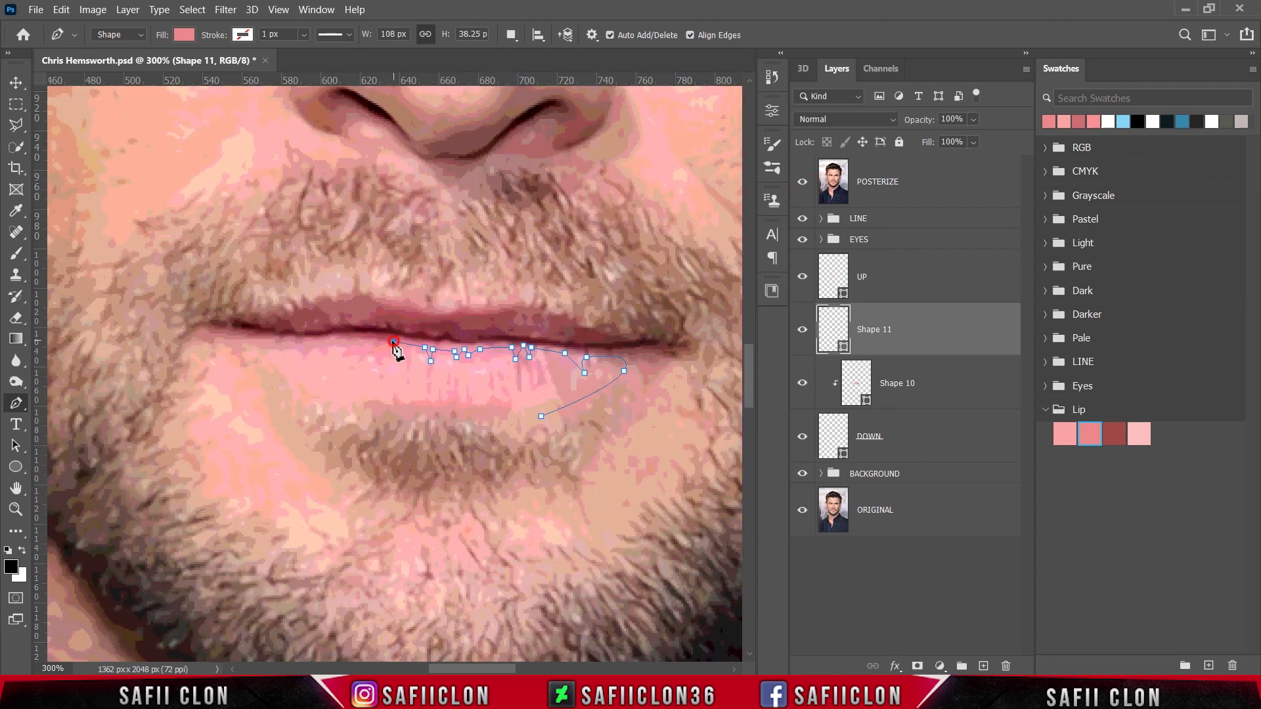
{"action": "left_click", "coordinate": [332, 339]}
{"action": "left_click", "coordinate": [318, 337]}
{"action": "left_click", "coordinate": [261, 338]}
{"action": "left_click", "coordinate": [237, 335]}
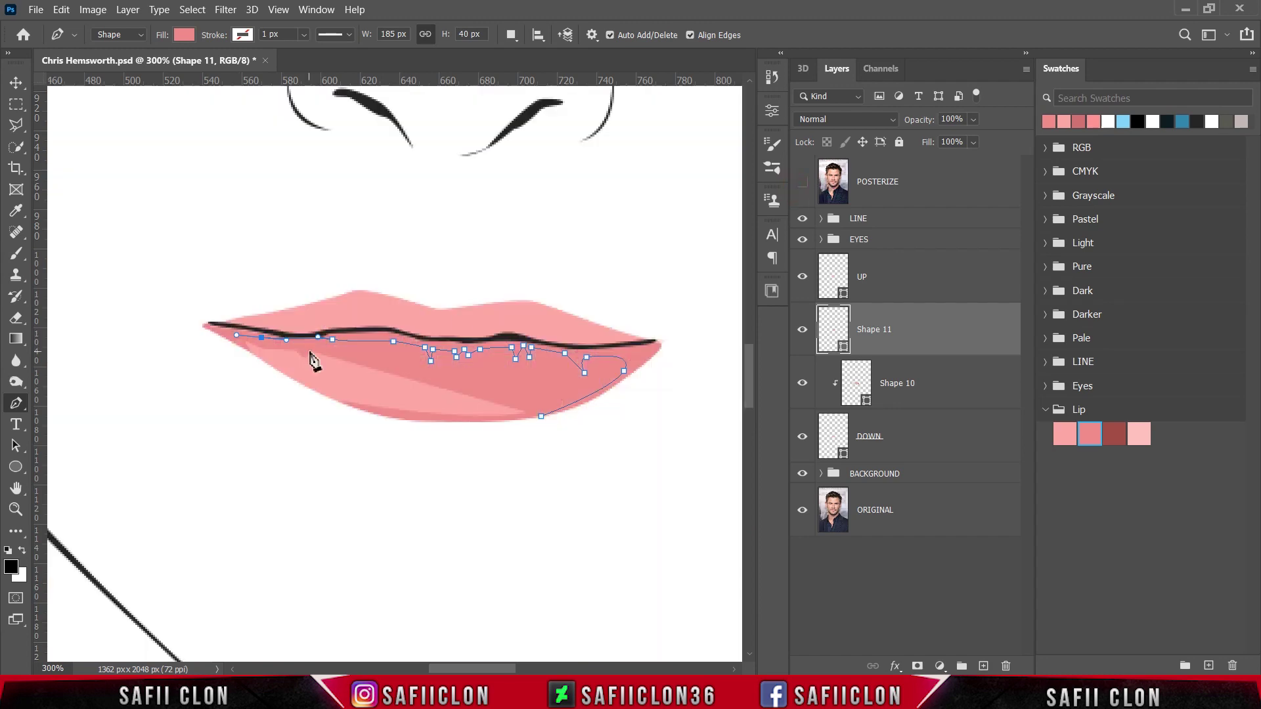
{"action": "left_click", "coordinate": [192, 352]}
{"action": "left_click", "coordinate": [178, 290]}
{"action": "left_click", "coordinate": [380, 274]}
{"action": "left_click", "coordinate": [703, 324]}
{"action": "left_click", "coordinate": [593, 454]}
{"action": "left_click", "coordinate": [541, 417]}
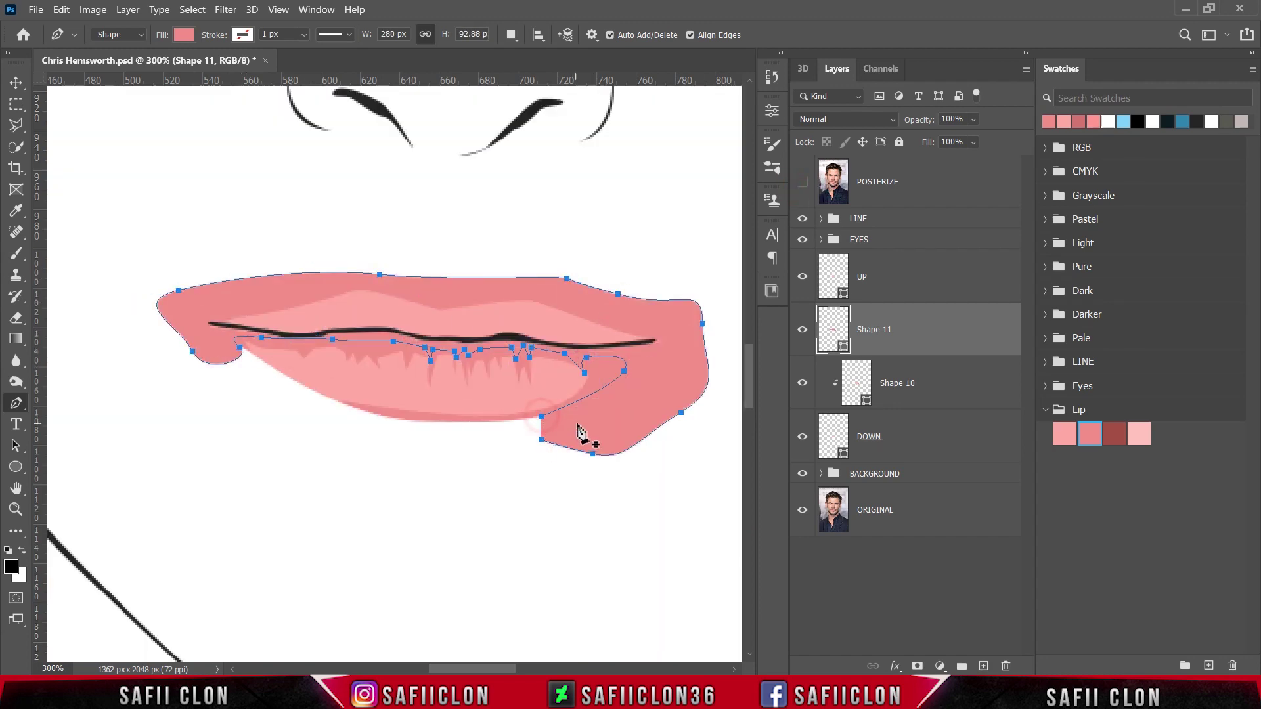
Step: Fill Shape 11 with dark red #a04947 and clip it into the lip shapes
{"action": "double_click", "coordinate": [844, 348]}
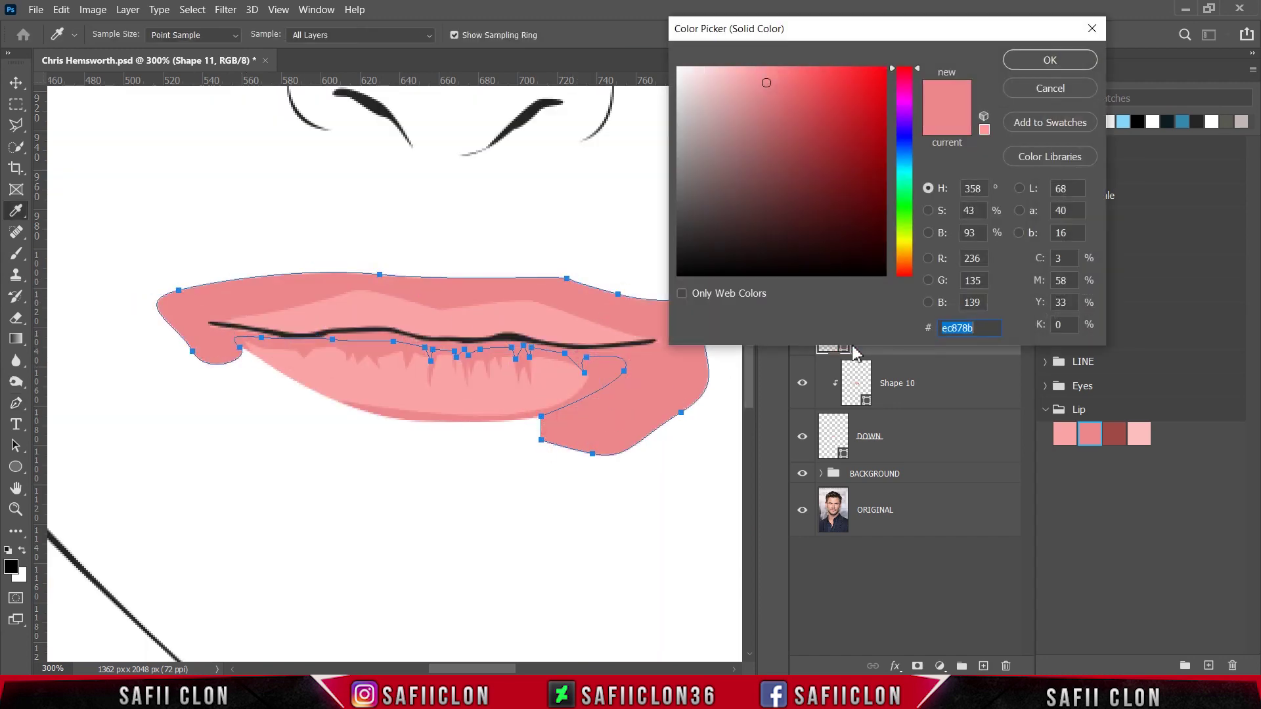
{"action": "left_click", "coordinate": [1121, 427]}
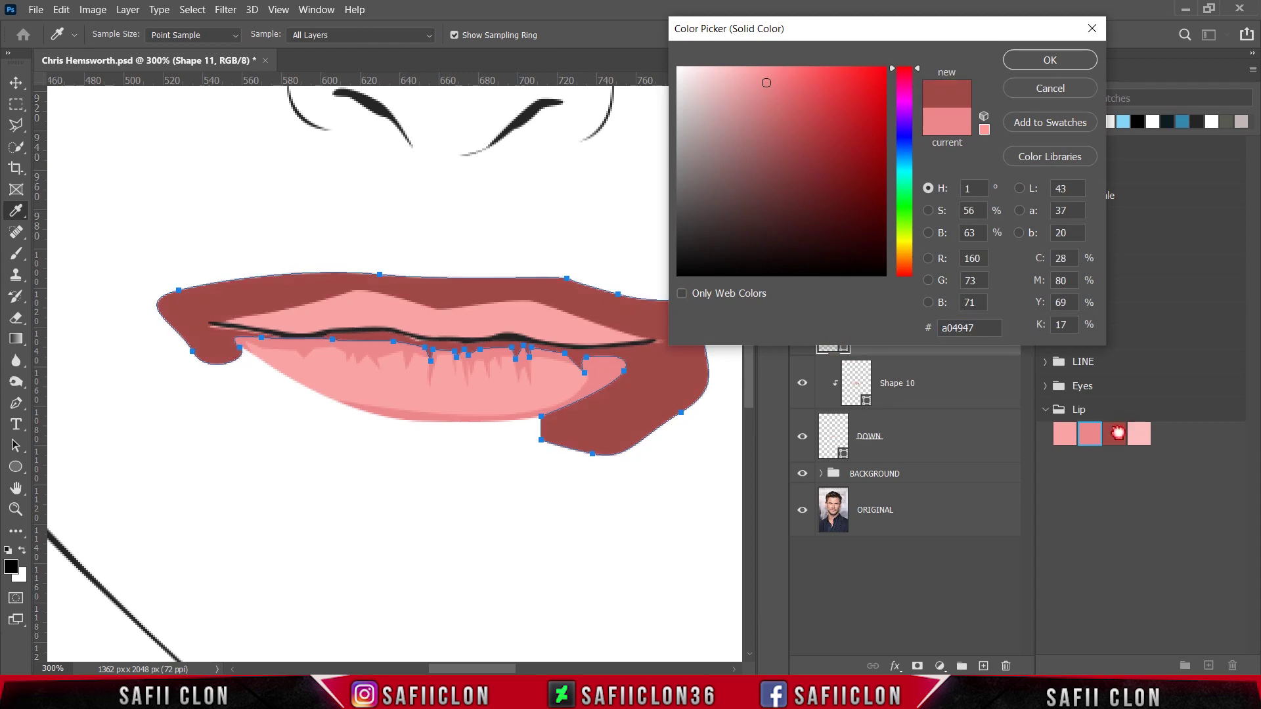
{"action": "left_click", "coordinate": [1043, 62]}
{"action": "right_click", "coordinate": [918, 333]}
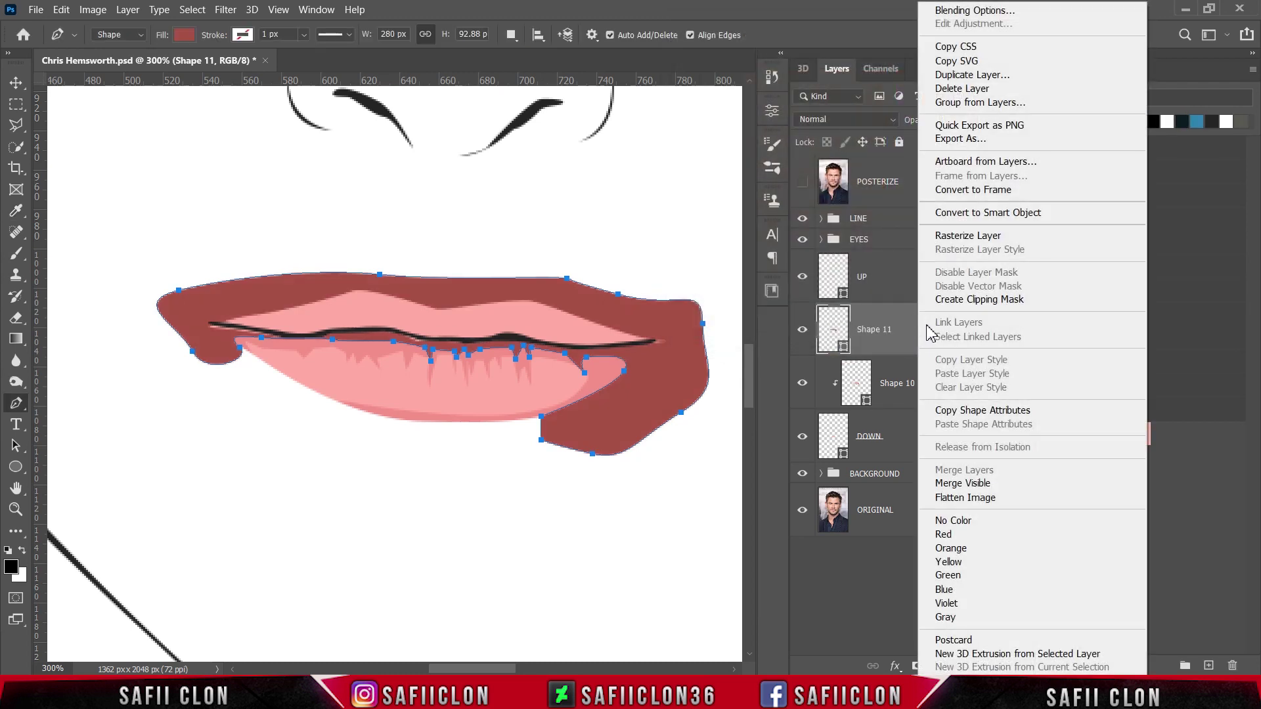
{"action": "left_click", "coordinate": [964, 299]}
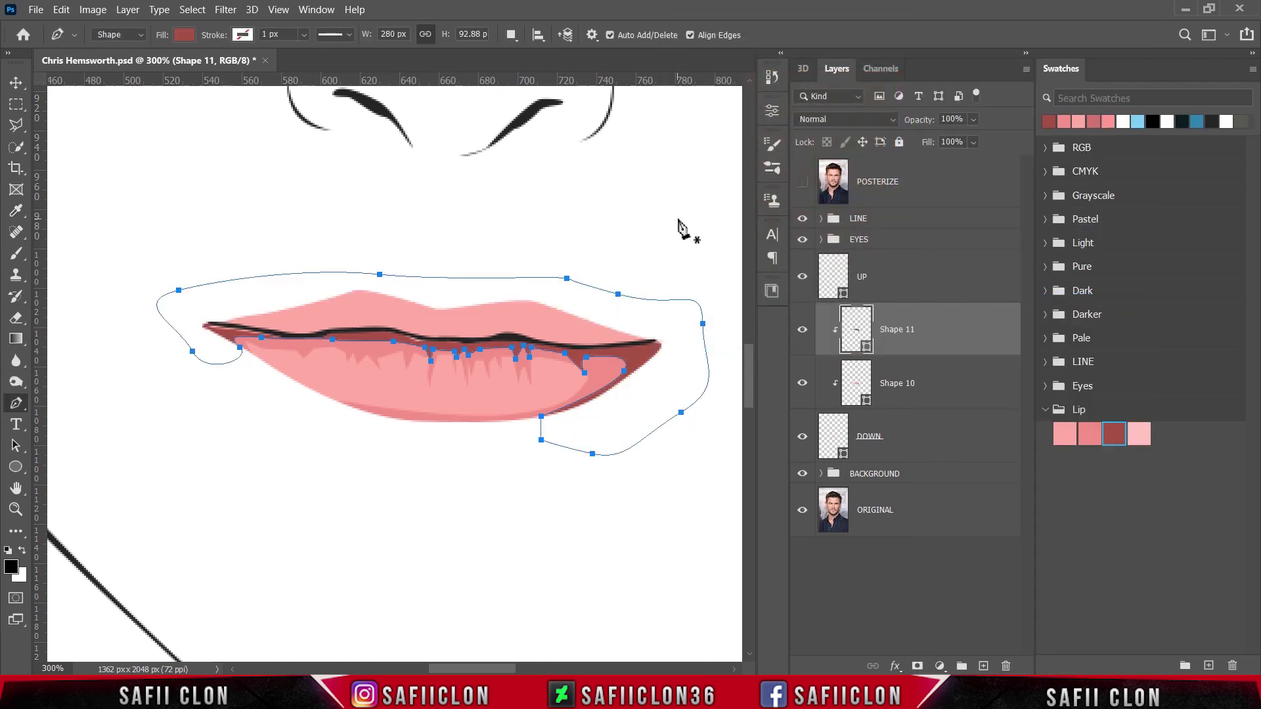
Step: Zoom out to review the portrait, back in on the lips, and restore path outlines
{"action": "key", "text": "Return"}
{"action": "key", "text": "ctrl+minus"}
{"action": "key", "text": "ctrl+minus"}
{"action": "key", "text": "ctrl+minus"}
{"action": "key", "text": "ctrl+minus"}
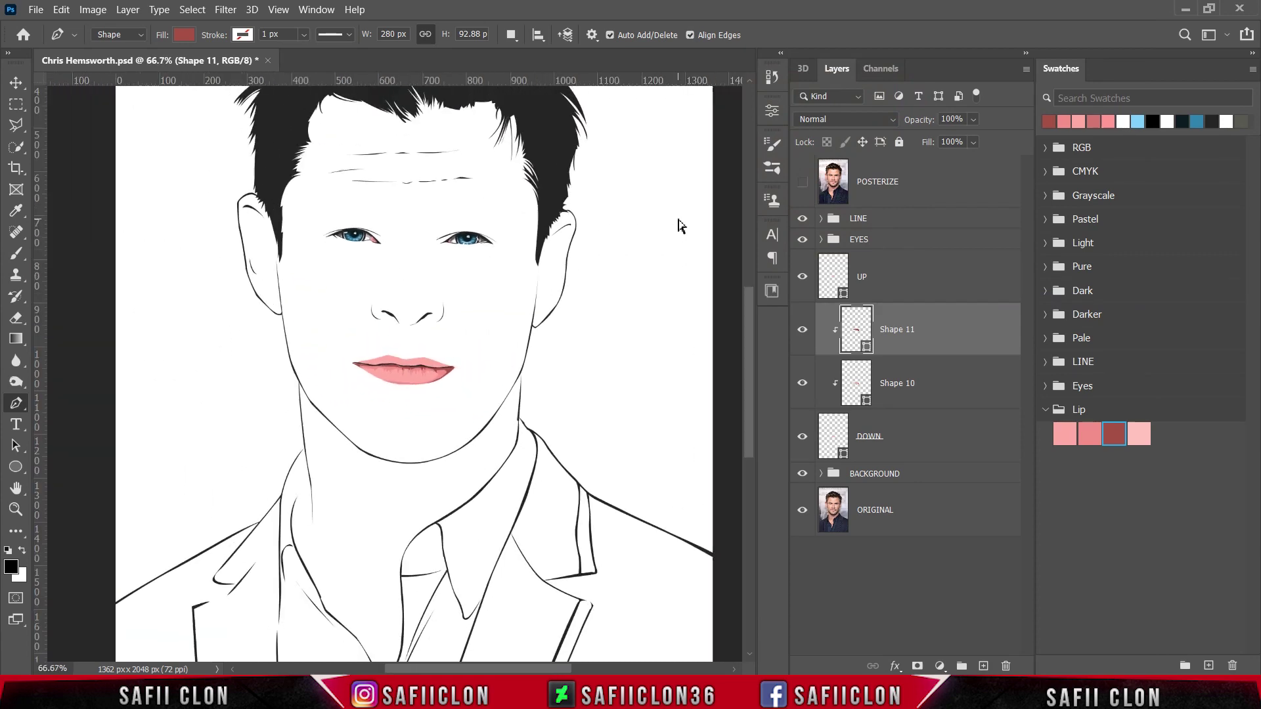
{"action": "key", "text": "ctrl+minus"}
{"action": "key", "text": "ctrl+plus"}
{"action": "key", "text": "ctrl+plus"}
{"action": "key", "text": "ctrl+plus"}
{"action": "key", "text": "ctrl+plus"}
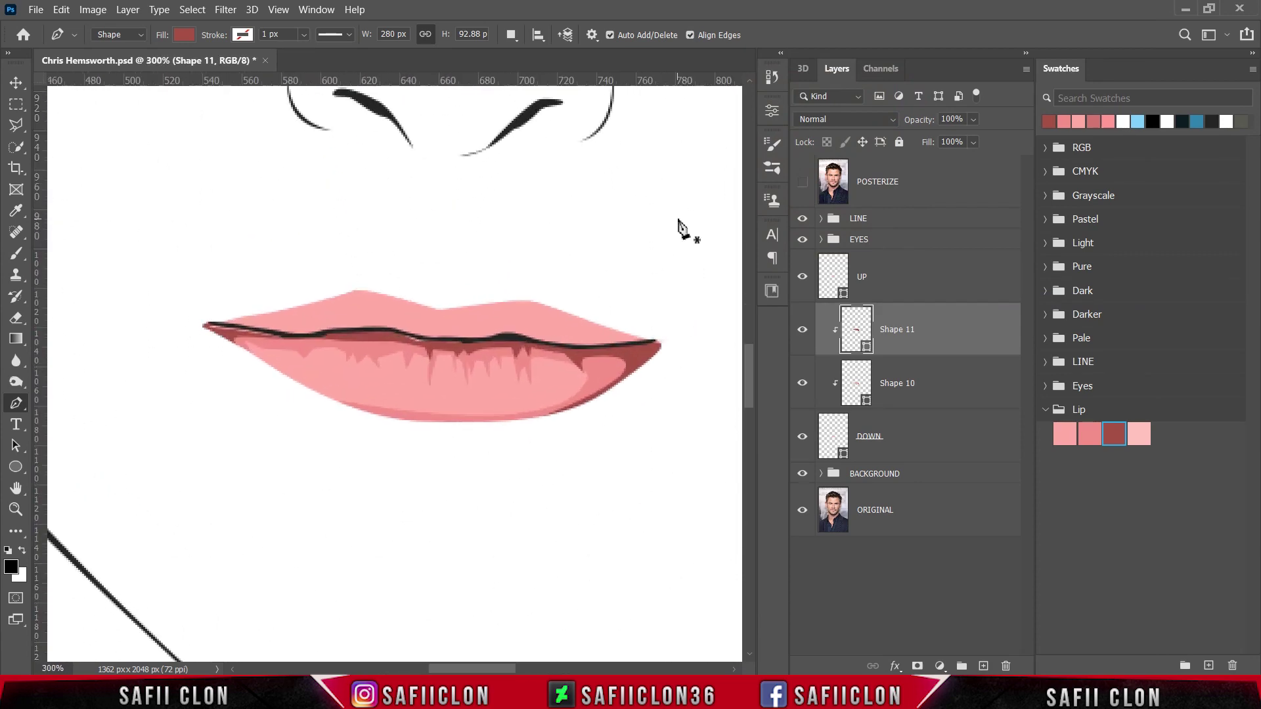
{"action": "key", "text": "ctrl+h"}
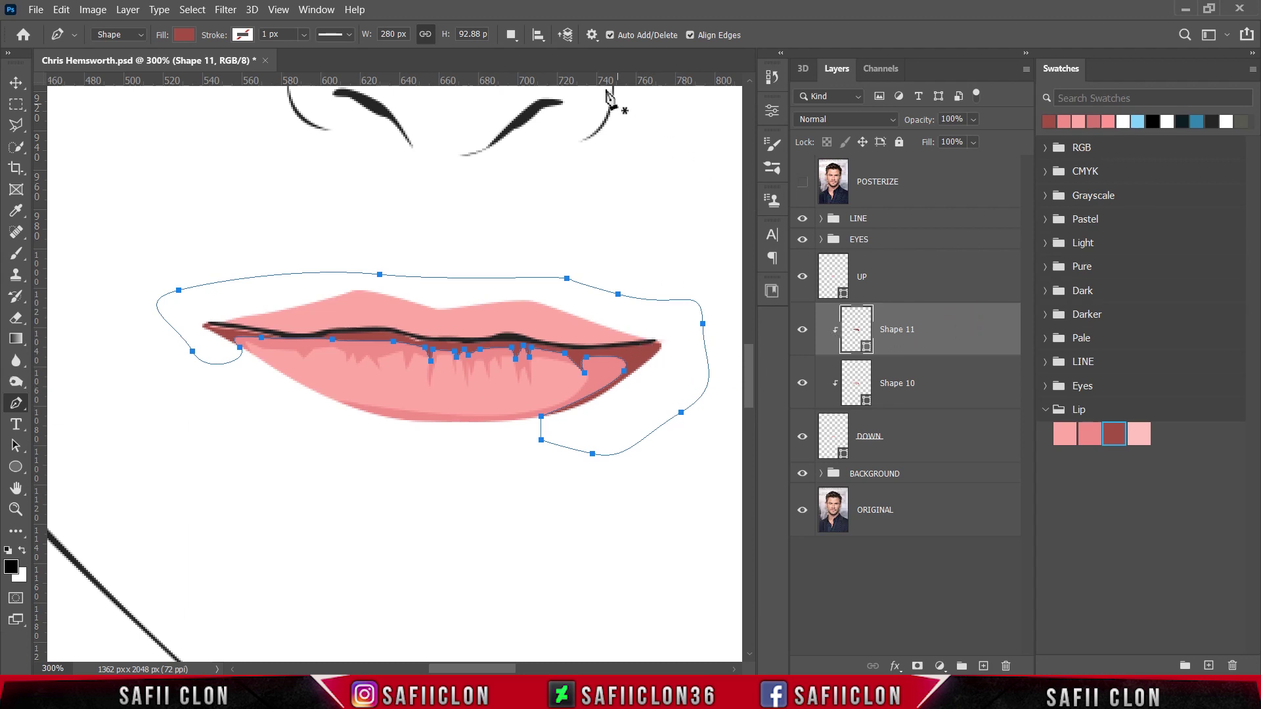
Step: Set Path Operations to New Layer and release the previous shape's path
{"action": "left_click", "coordinate": [511, 35]}
{"action": "left_click", "coordinate": [534, 50]}
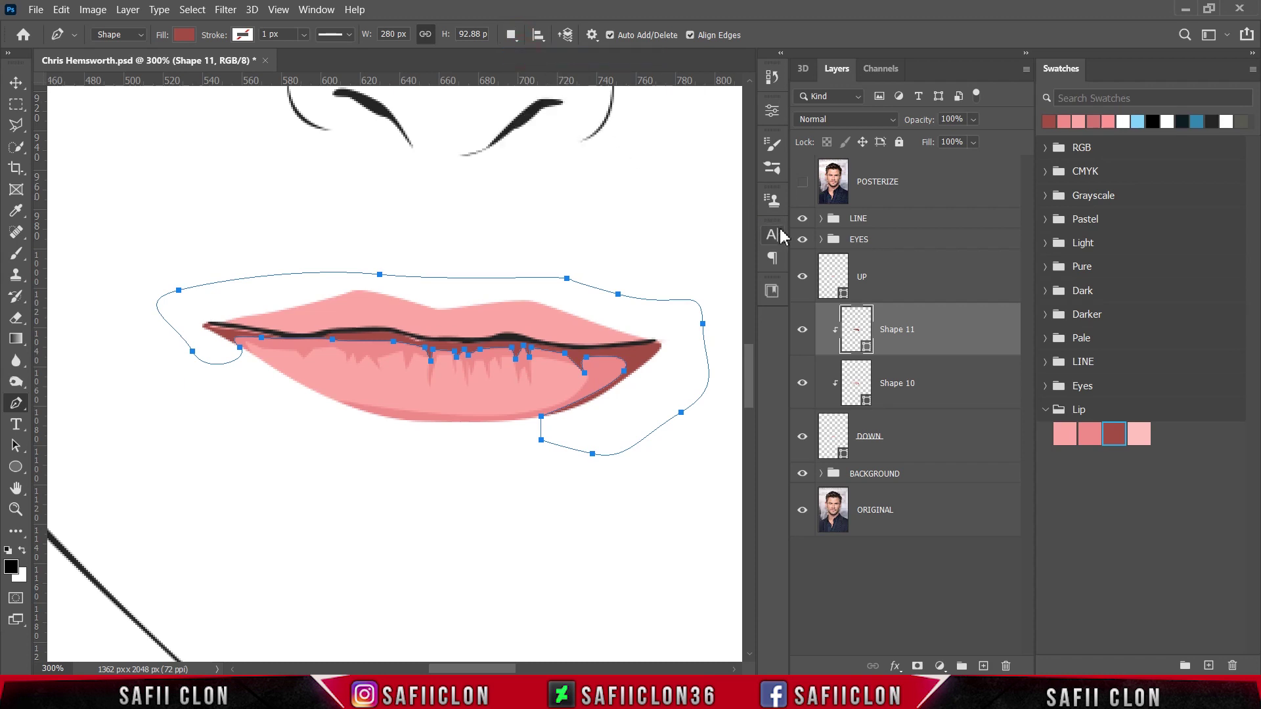
{"action": "left_click", "coordinate": [800, 189]}
{"action": "left_click", "coordinate": [797, 186]}
{"action": "key", "text": "Escape"}
Step: Draw a closed highlight shape along the centre of the lower lip
{"action": "left_click", "coordinate": [539, 369]}
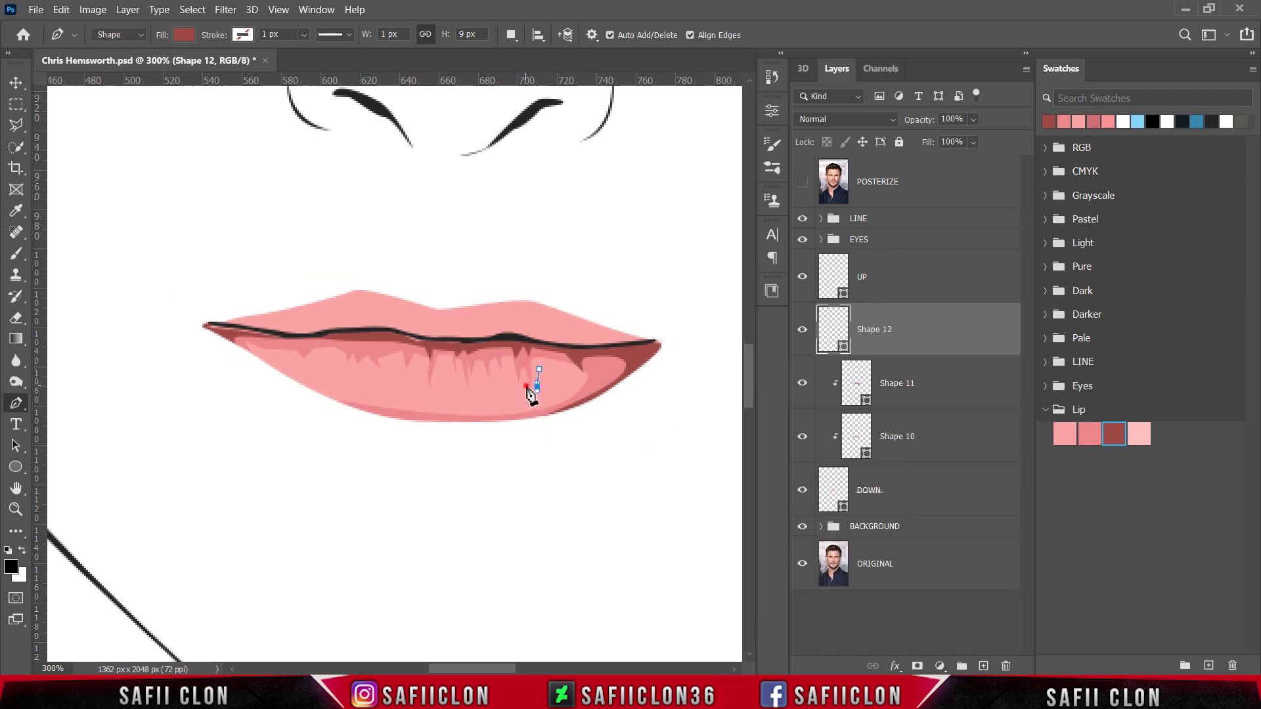
{"action": "left_click", "coordinate": [522, 390]}
{"action": "left_click", "coordinate": [502, 384]}
{"action": "left_click", "coordinate": [486, 386]}
{"action": "left_click_drag", "start_coordinate": [417, 391], "coordinate": [461, 399]}
{"action": "left_click", "coordinate": [486, 402]}
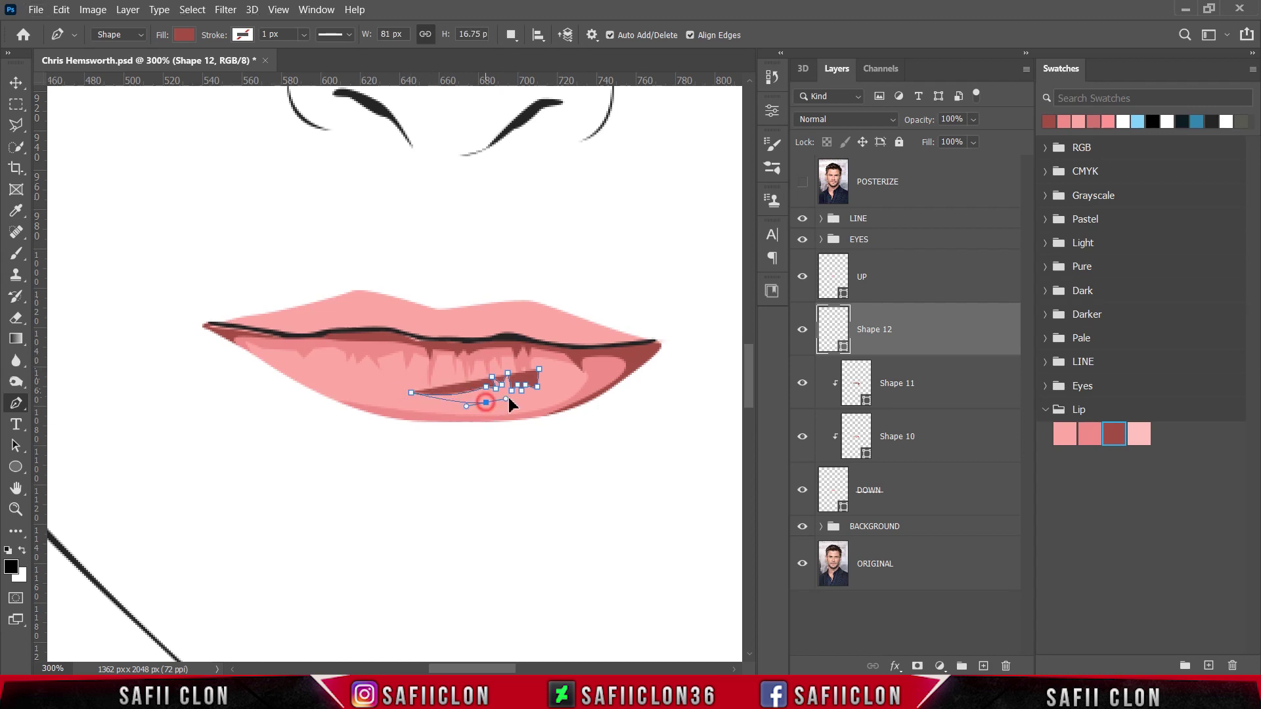
{"action": "left_click", "coordinate": [557, 394]}
{"action": "mouse_move", "coordinate": [540, 369]}
{"action": "left_mouse_down"}
{"action": "mouse_move", "coordinate": [571, 368]}
{"action": "mouse_move", "coordinate": [506, 377]}
{"action": "left_mouse_up"}
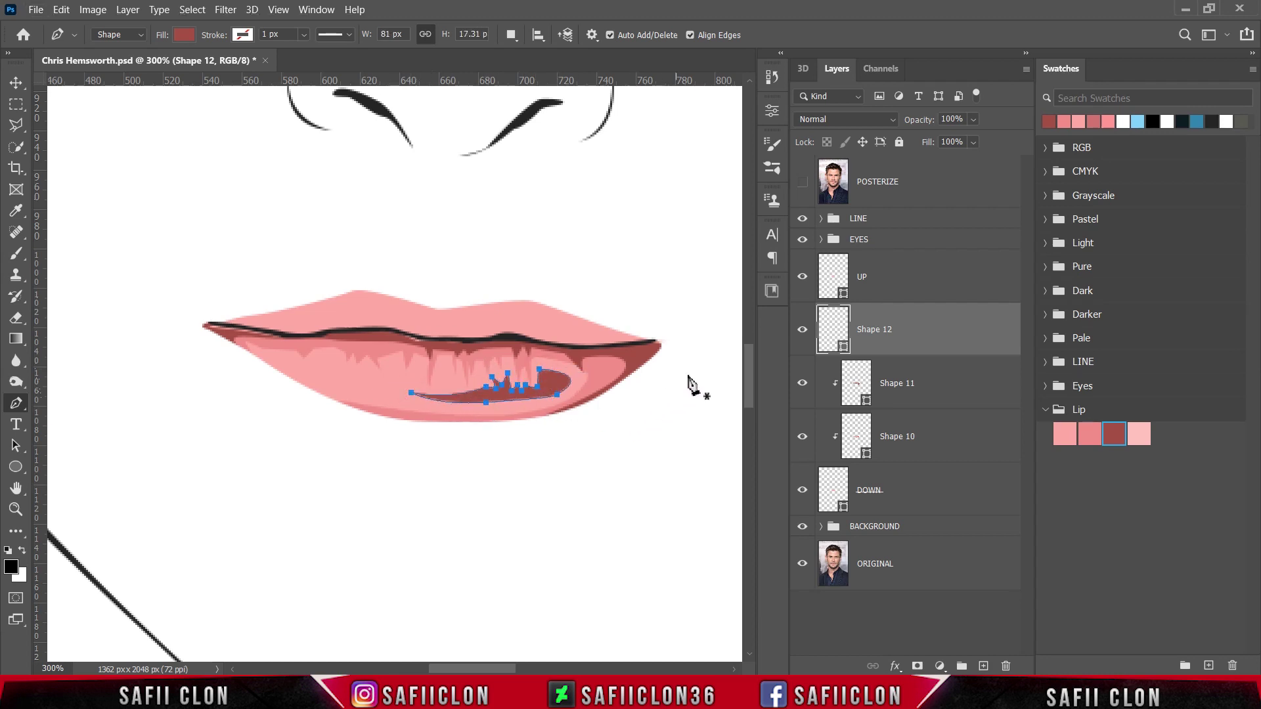
Step: Fill the highlight with a slightly lightened sampled light pink
{"action": "double_click", "coordinate": [843, 348]}
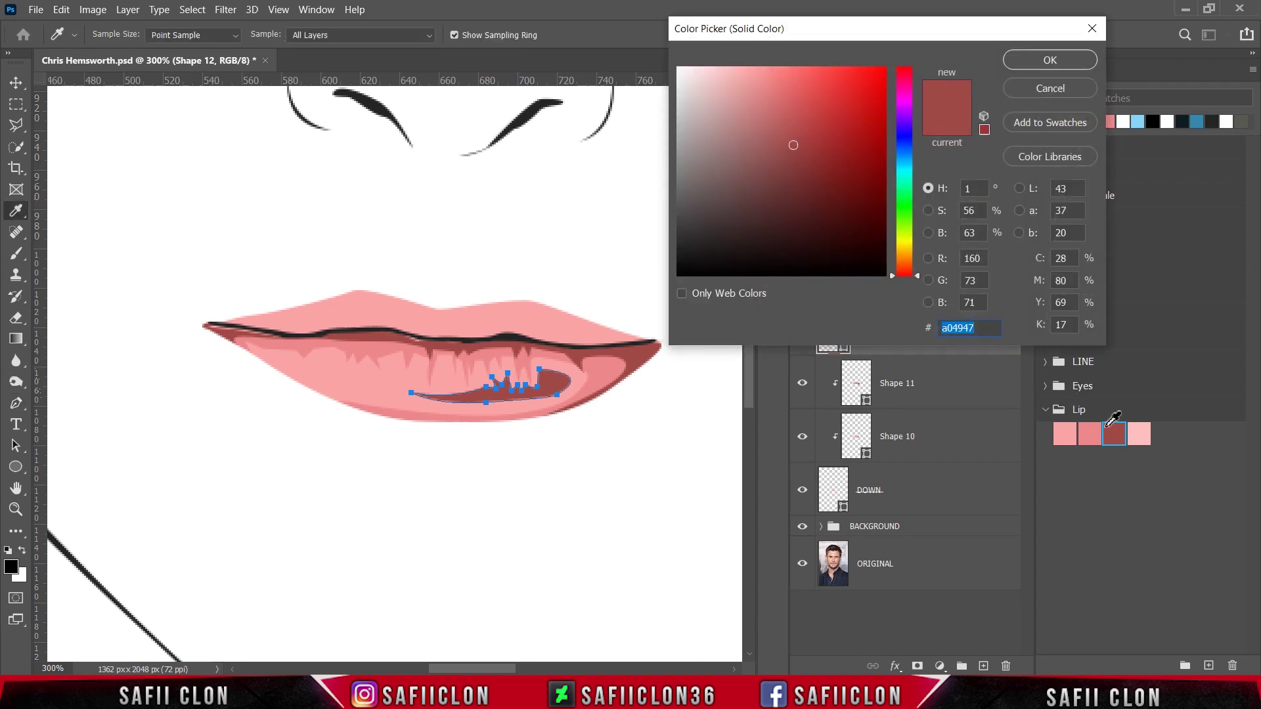
{"action": "left_click", "coordinate": [1141, 430]}
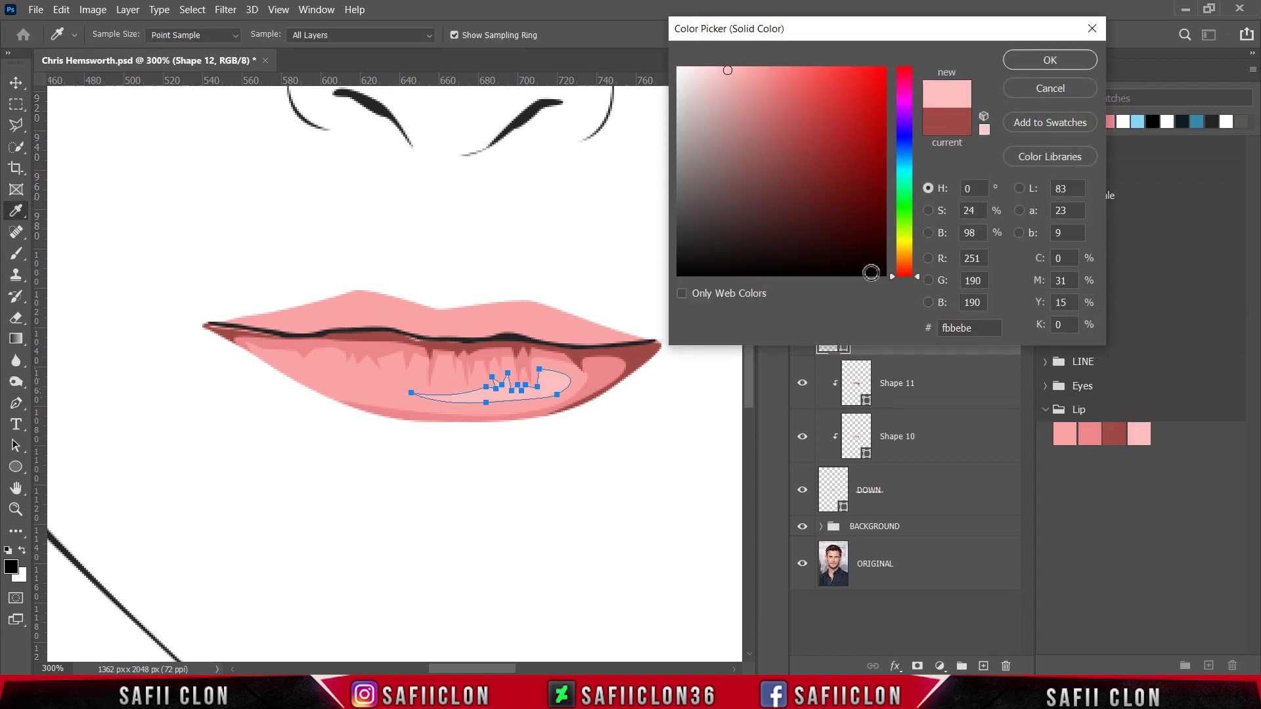
{"action": "left_click_drag", "start_coordinate": [727, 70], "coordinate": [725, 69]}
{"action": "left_click", "coordinate": [1051, 60]}
Step: Switch to combining shapes and add a highlight along the lower lip's left side
{"action": "left_click", "coordinate": [512, 35]}
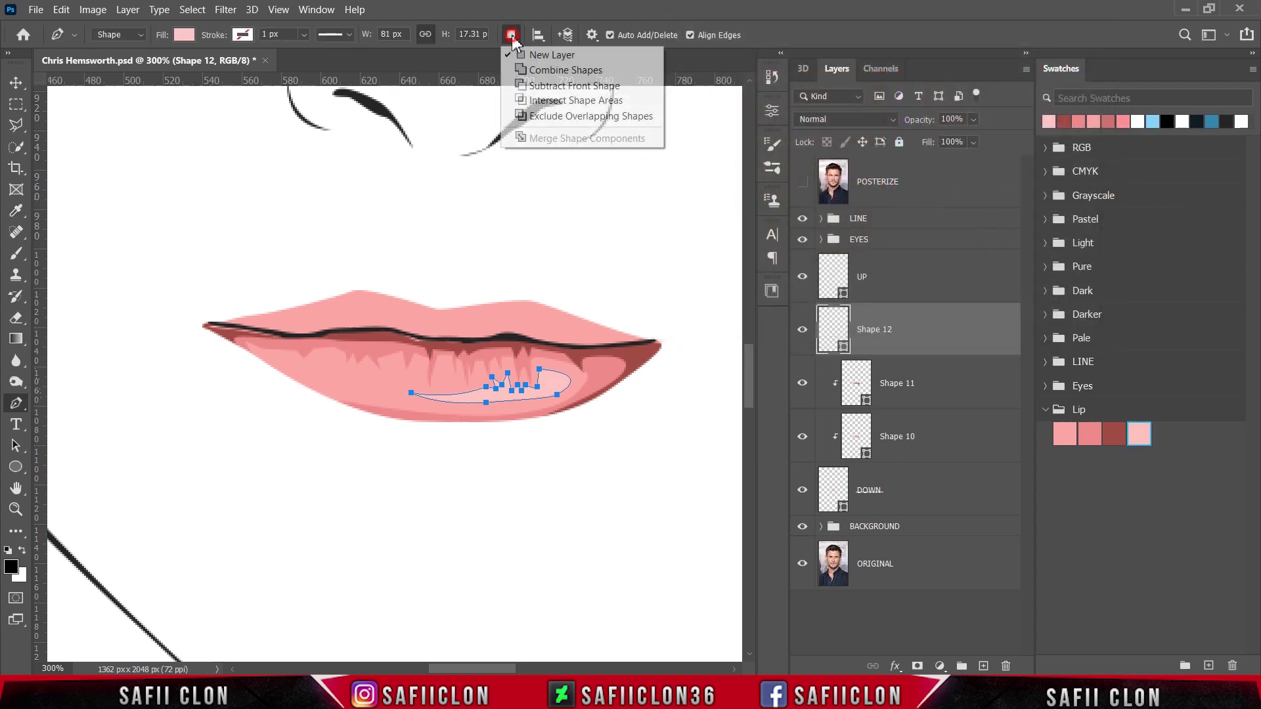
{"action": "left_click", "coordinate": [540, 70]}
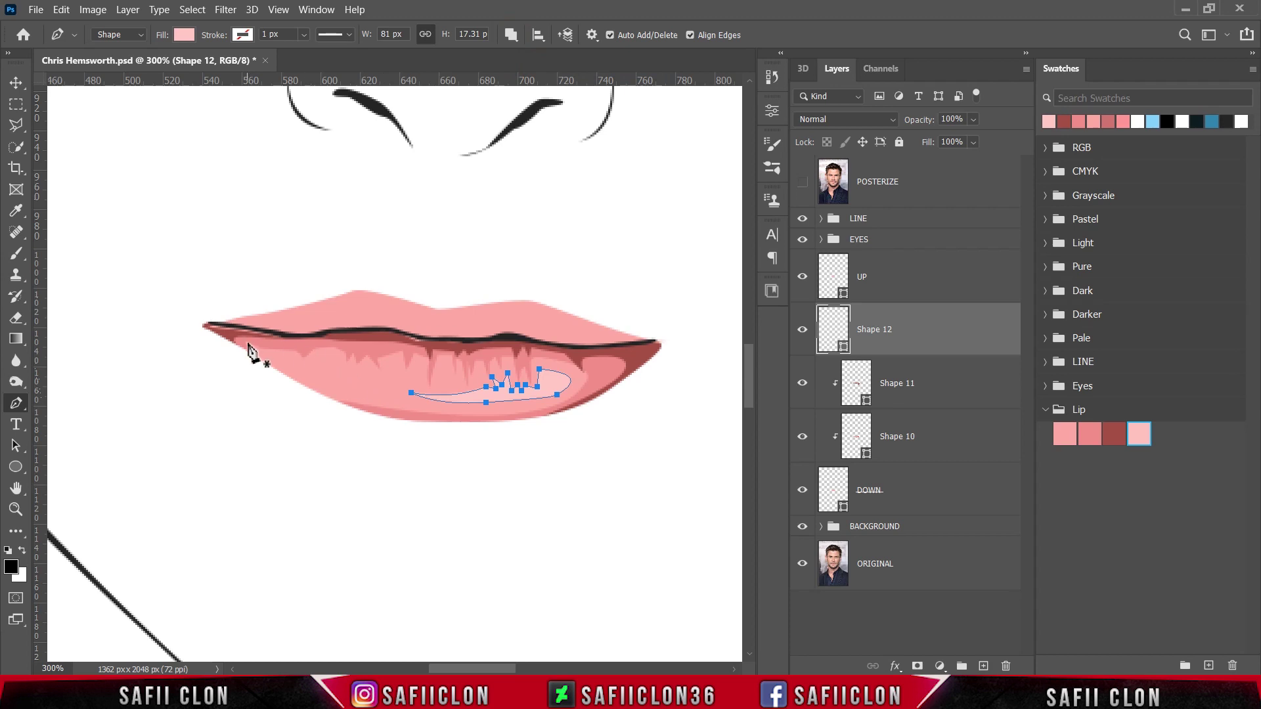
{"action": "left_click", "coordinate": [268, 354]}
{"action": "left_click_drag", "start_coordinate": [348, 394], "coordinate": [393, 405]}
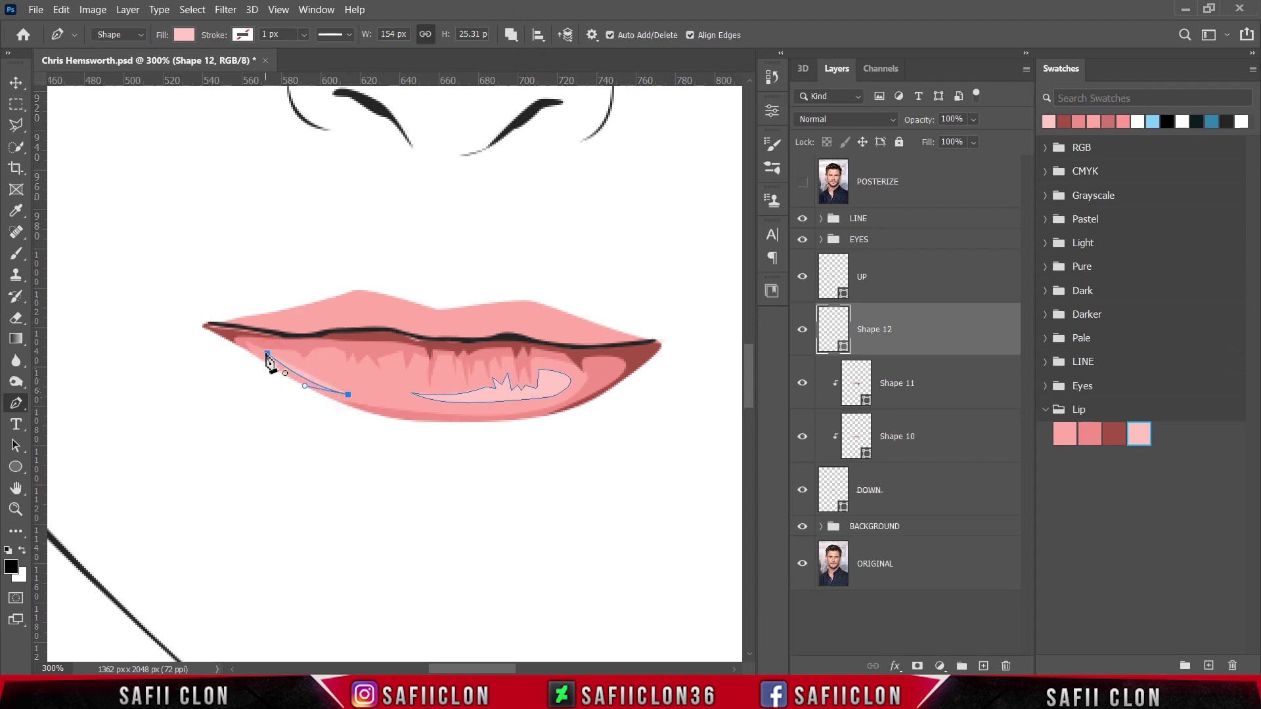
{"action": "left_click", "coordinate": [802, 181]}
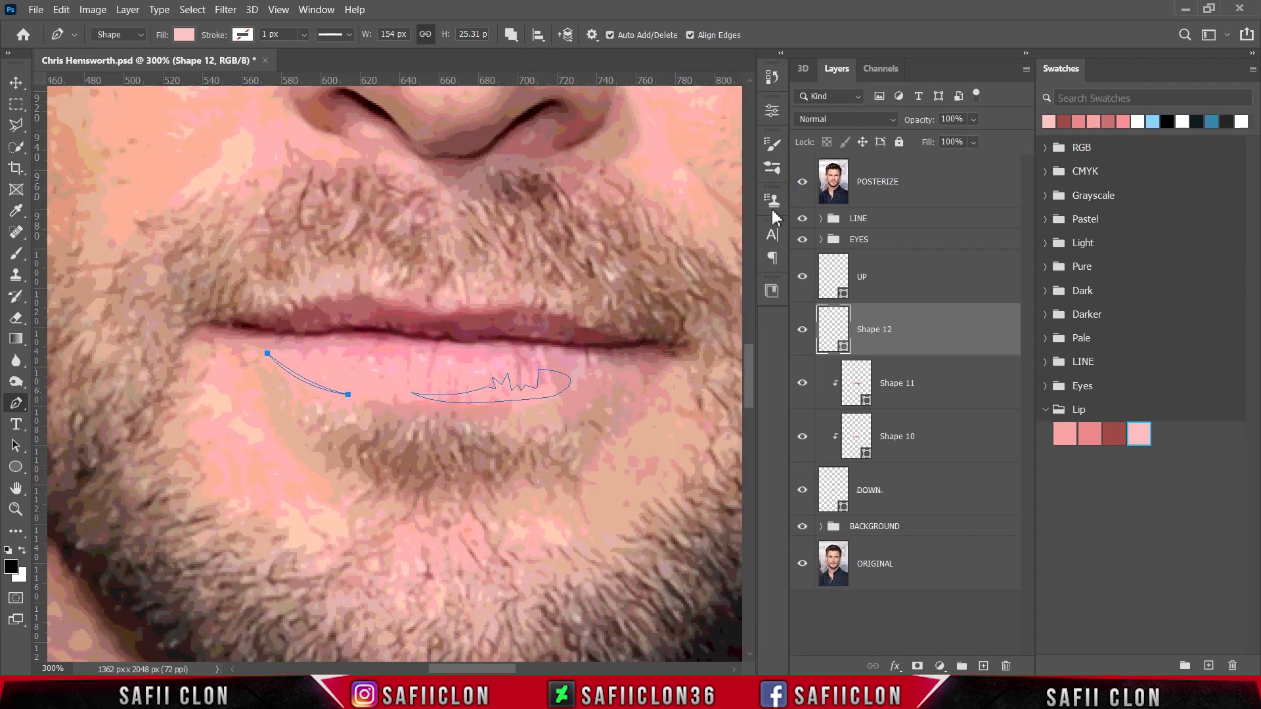
{"action": "left_click", "coordinate": [366, 360]}
{"action": "left_click", "coordinate": [419, 356]}
Step: Add small highlight strokes near the lip centre, checking against the reference photo
{"action": "left_click", "coordinate": [802, 182]}
{"action": "left_click", "coordinate": [802, 182]}
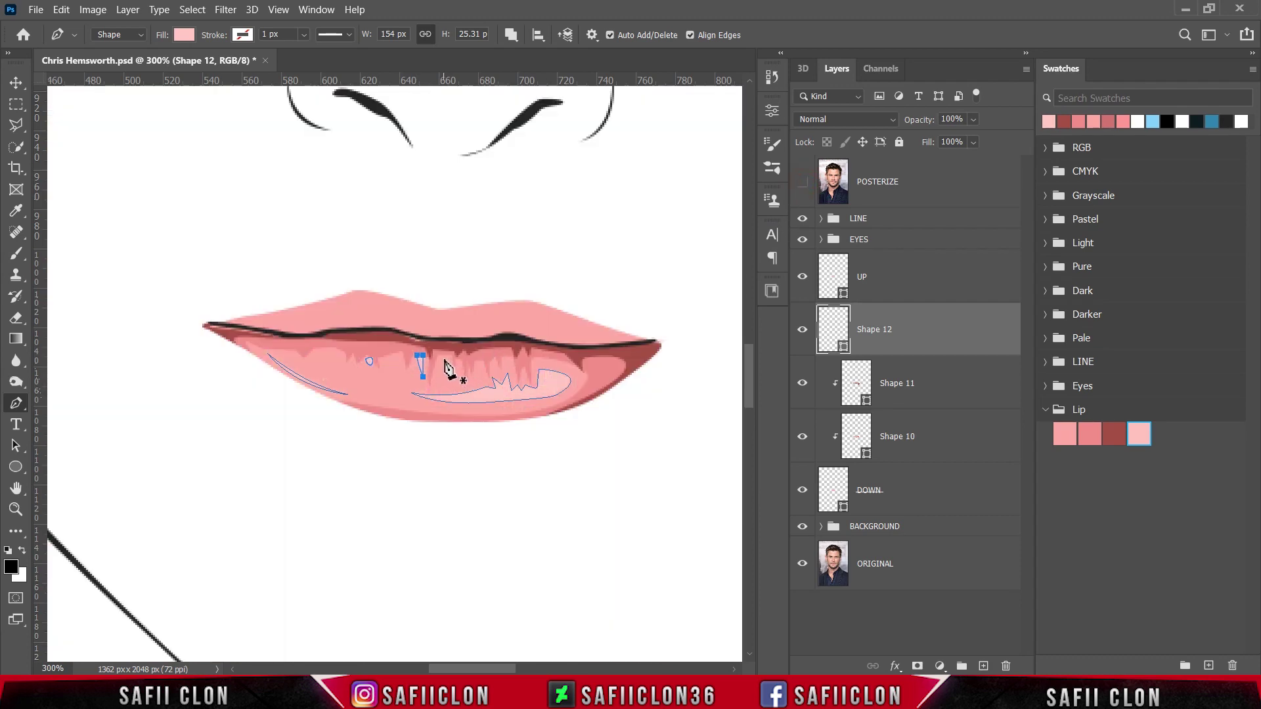
{"action": "left_click", "coordinate": [447, 359]}
{"action": "left_click", "coordinate": [450, 376]}
{"action": "key", "text": "Escape"}
{"action": "left_click", "coordinate": [802, 182]}
{"action": "left_click", "coordinate": [478, 367]}
{"action": "key", "text": "Escape"}
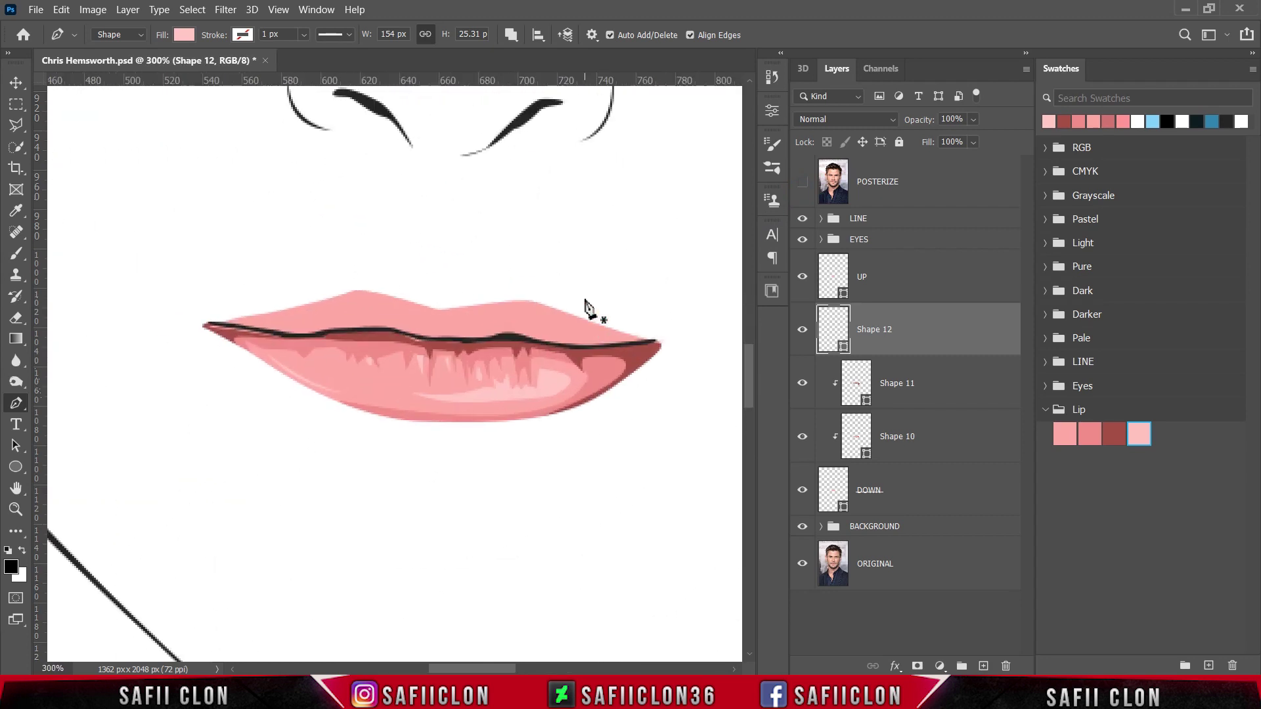
Step: Clip Shape 12 to the lip below and toggle its visibility to compare
{"action": "right_click", "coordinate": [933, 341]}
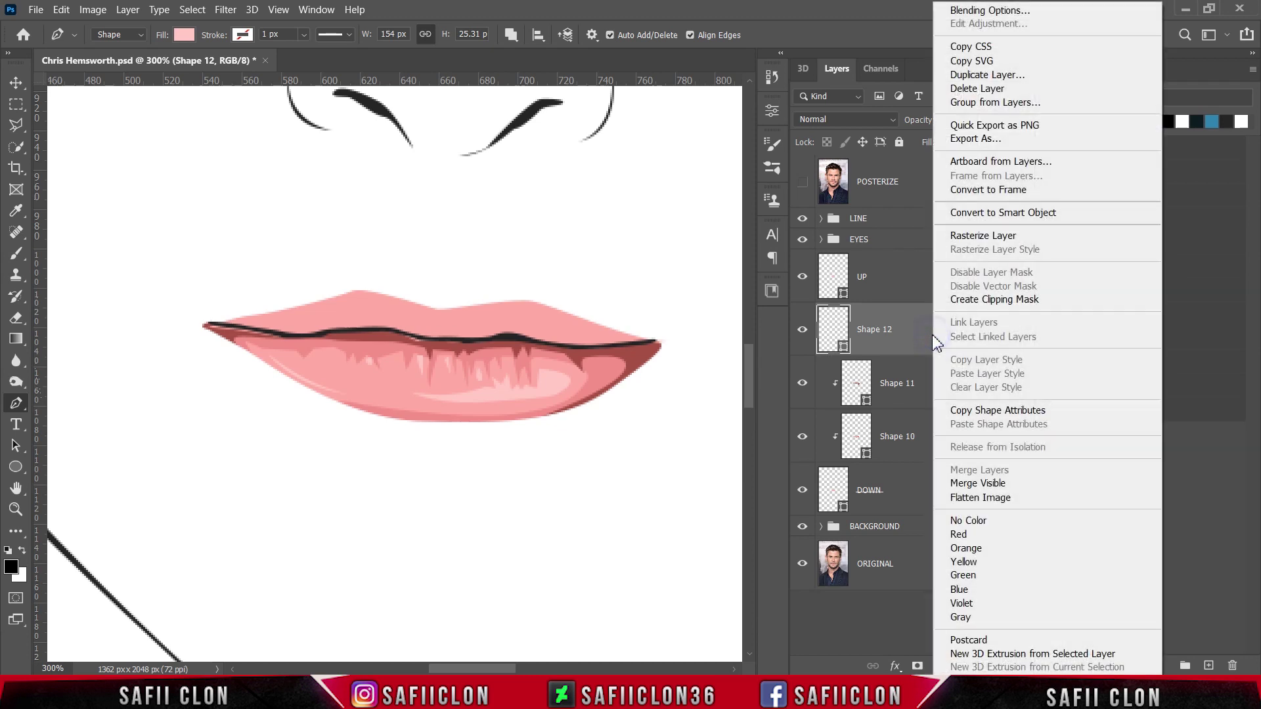
{"action": "left_click", "coordinate": [984, 301]}
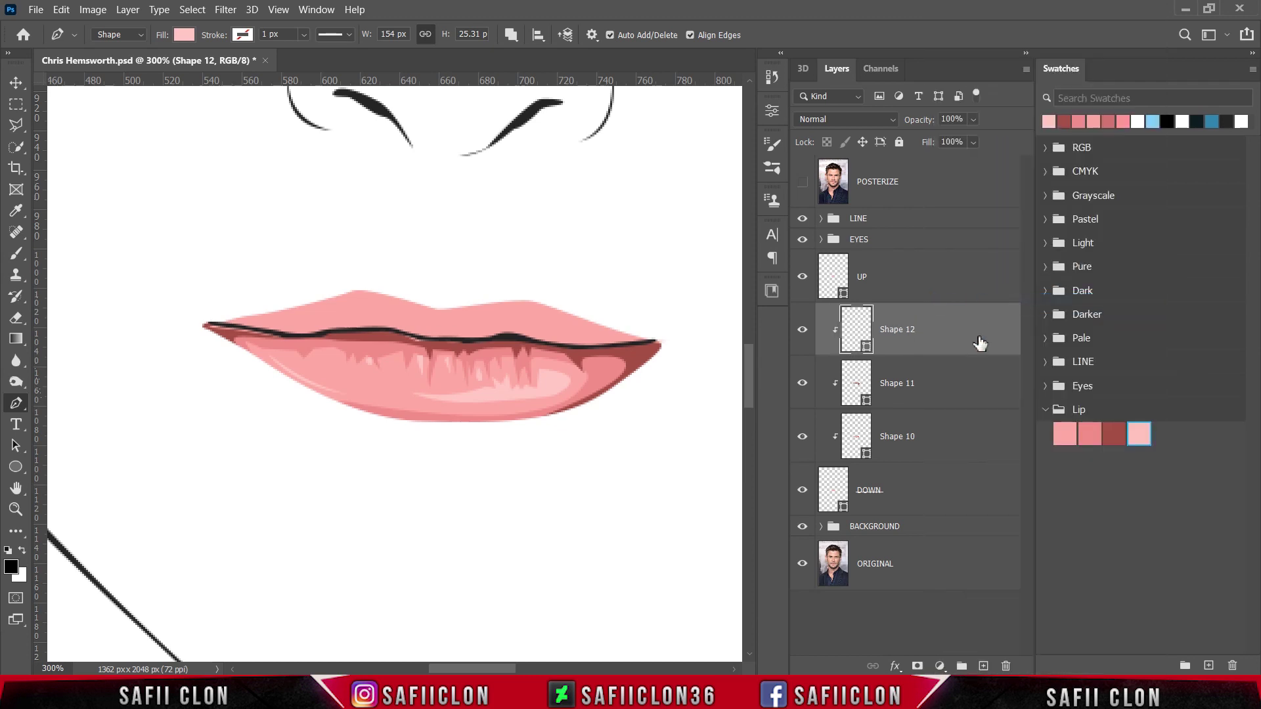
{"action": "left_click", "coordinate": [803, 331]}
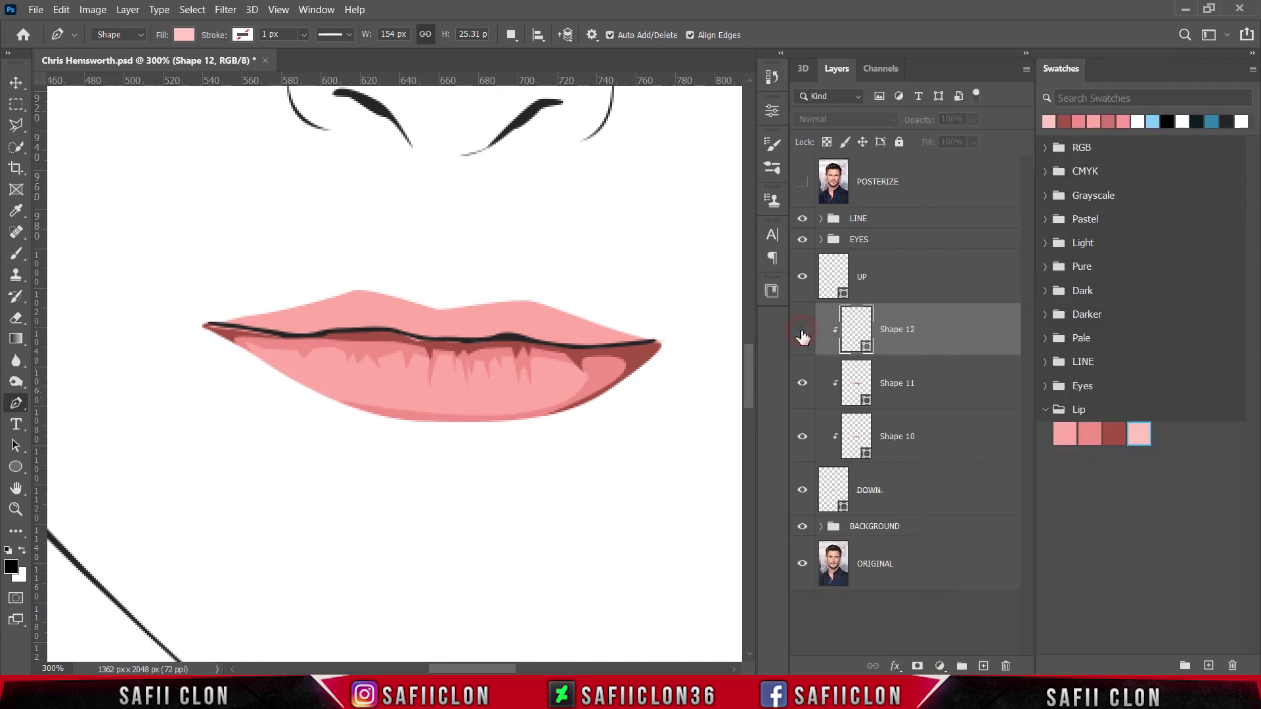
{"action": "left_click", "coordinate": [803, 332]}
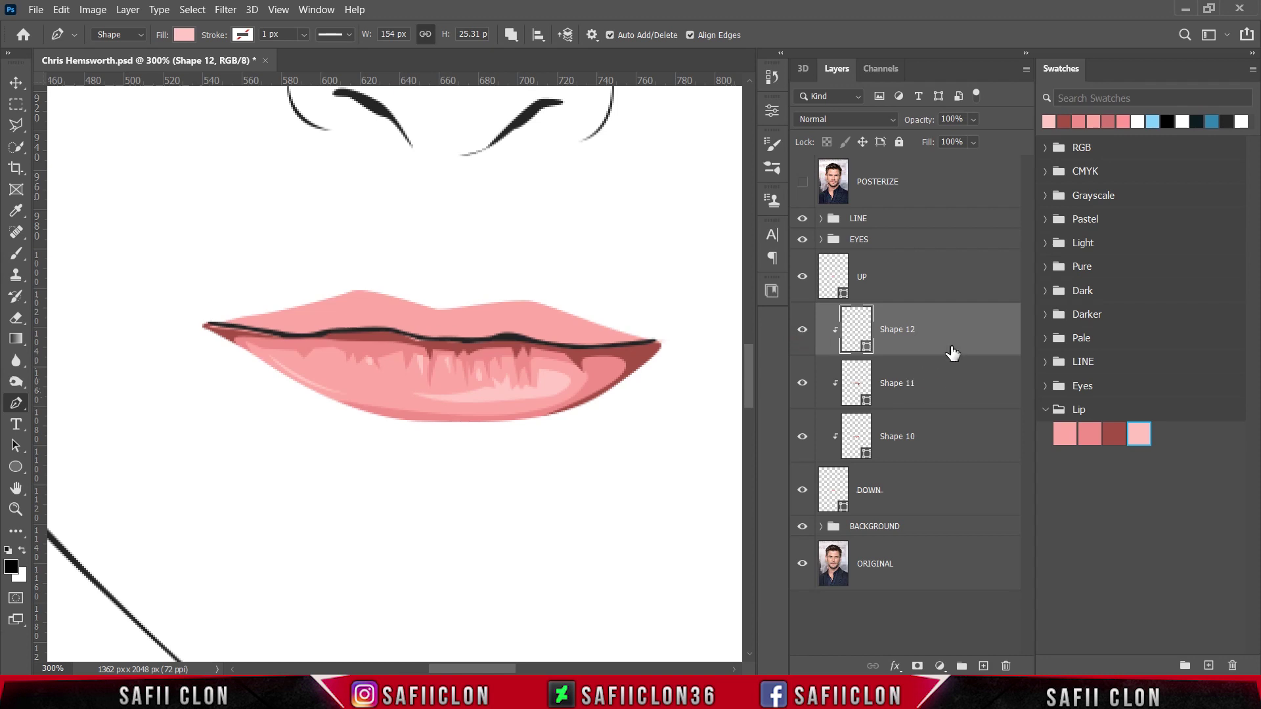
Step: Set Path Operations back to New Layer and briefly check the posterized photo
{"action": "left_click", "coordinate": [511, 35]}
{"action": "left_click", "coordinate": [548, 48]}
{"action": "left_click", "coordinate": [803, 182]}
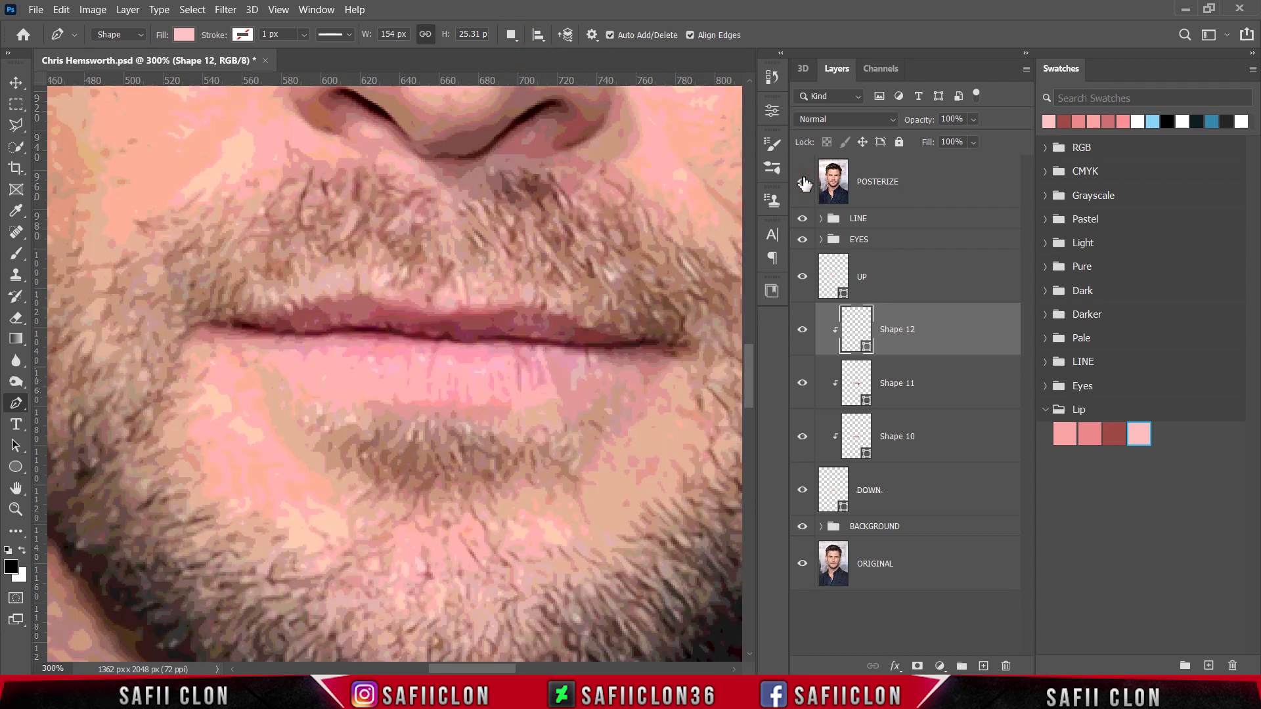
{"action": "left_click", "coordinate": [802, 182]}
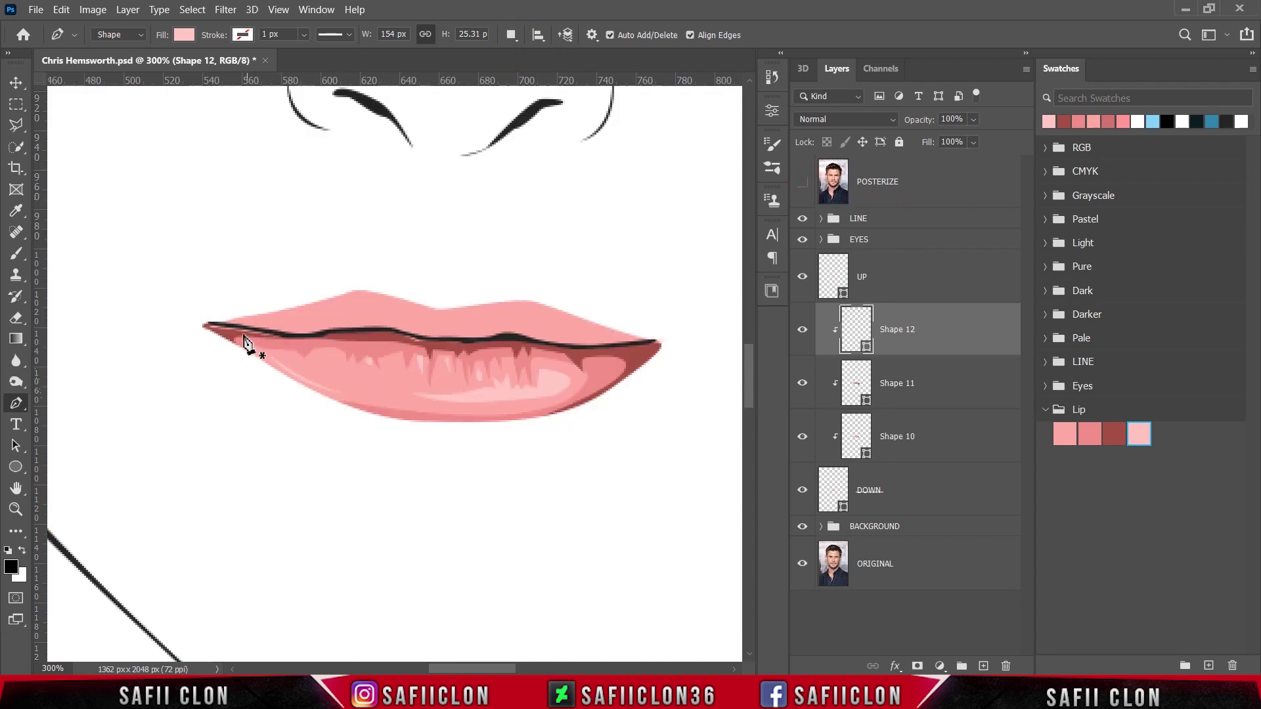
Step: Draw a small lower-lip highlight shape filled with near-white fff7f7
{"action": "left_click", "coordinate": [291, 356]}
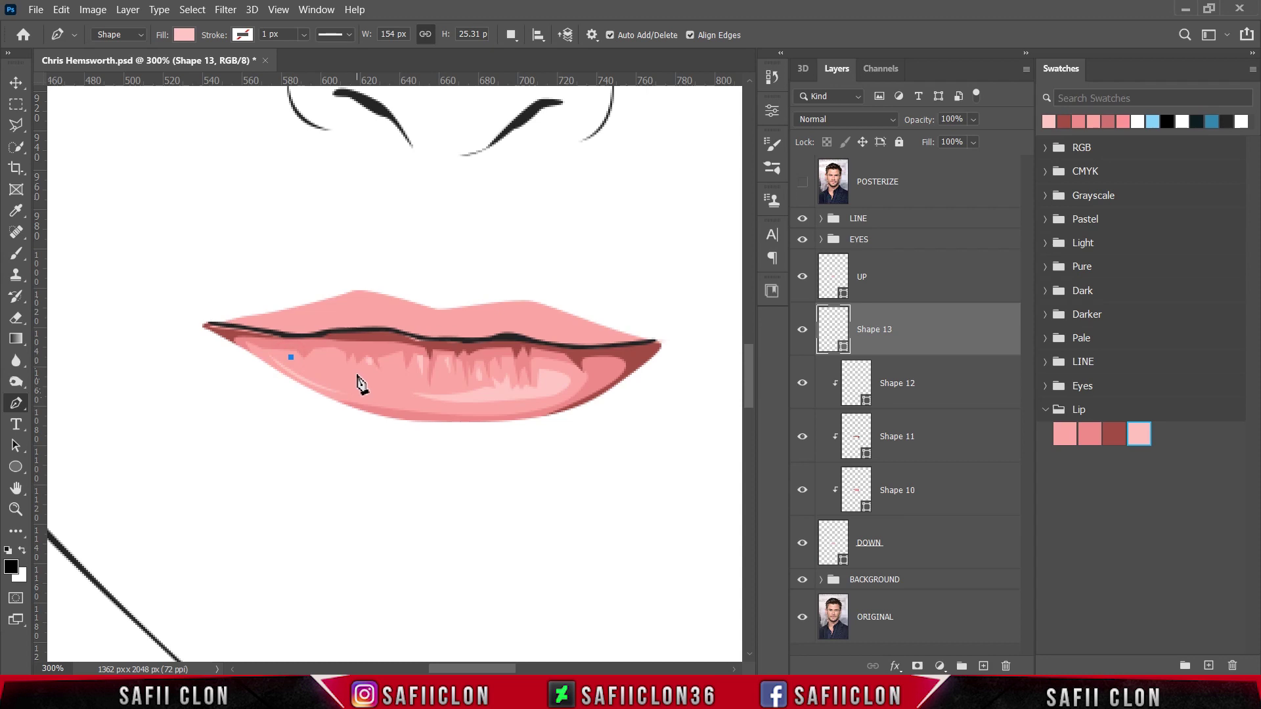
{"action": "mouse_move", "coordinate": [336, 365]}
{"action": "left_mouse_down"}
{"action": "mouse_move", "coordinate": [347, 366]}
{"action": "mouse_move", "coordinate": [310, 366]}
{"action": "left_mouse_up"}
{"action": "left_click", "coordinate": [291, 357]}
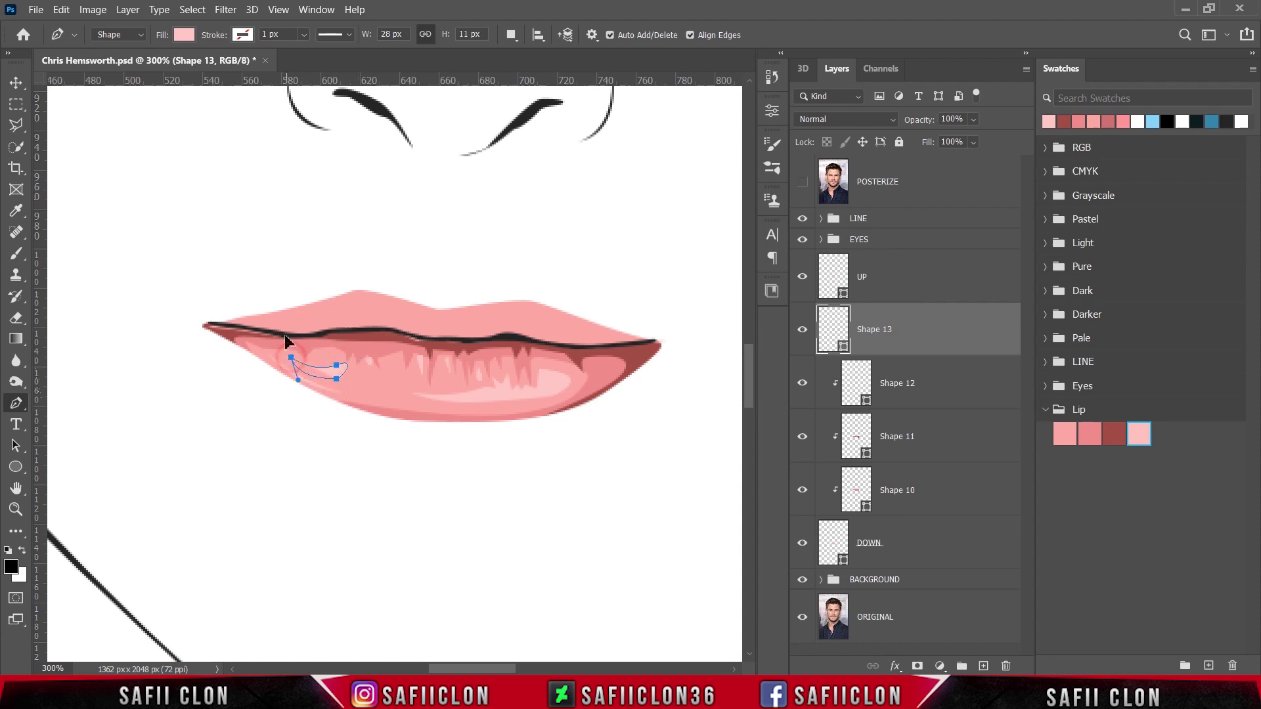
{"action": "double_click", "coordinate": [843, 351]}
{"action": "left_click_drag", "start_coordinate": [717, 88], "coordinate": [684, 67]}
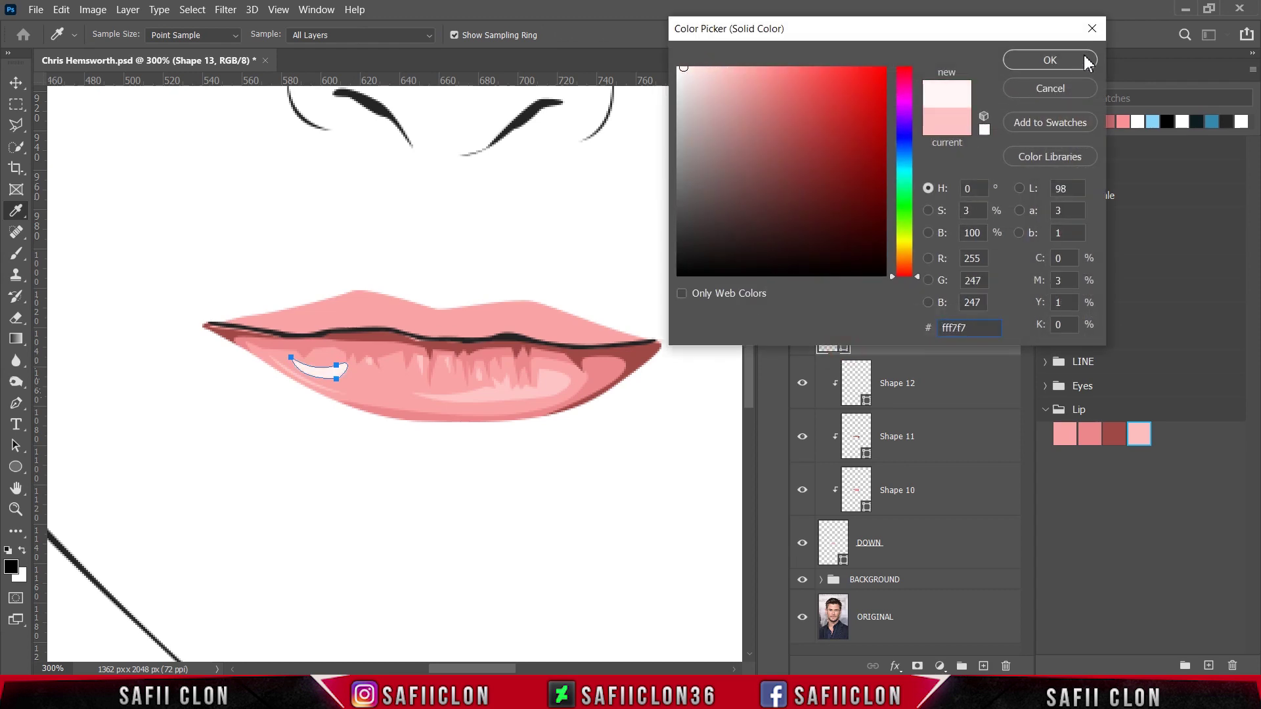
{"action": "left_click", "coordinate": [1050, 60]}
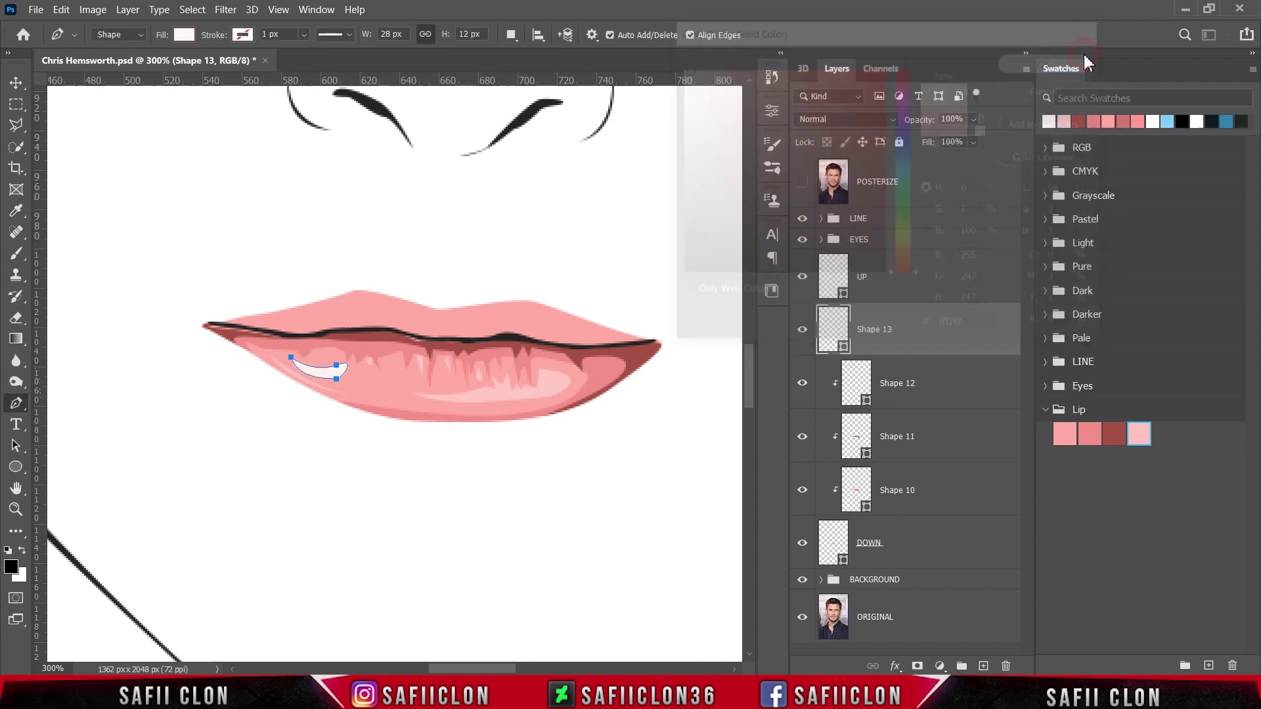
Step: Combine shapes and add more highlights: centre, thin right-side mark, and left corner
{"action": "left_click", "coordinate": [516, 38]}
{"action": "left_click", "coordinate": [529, 67]}
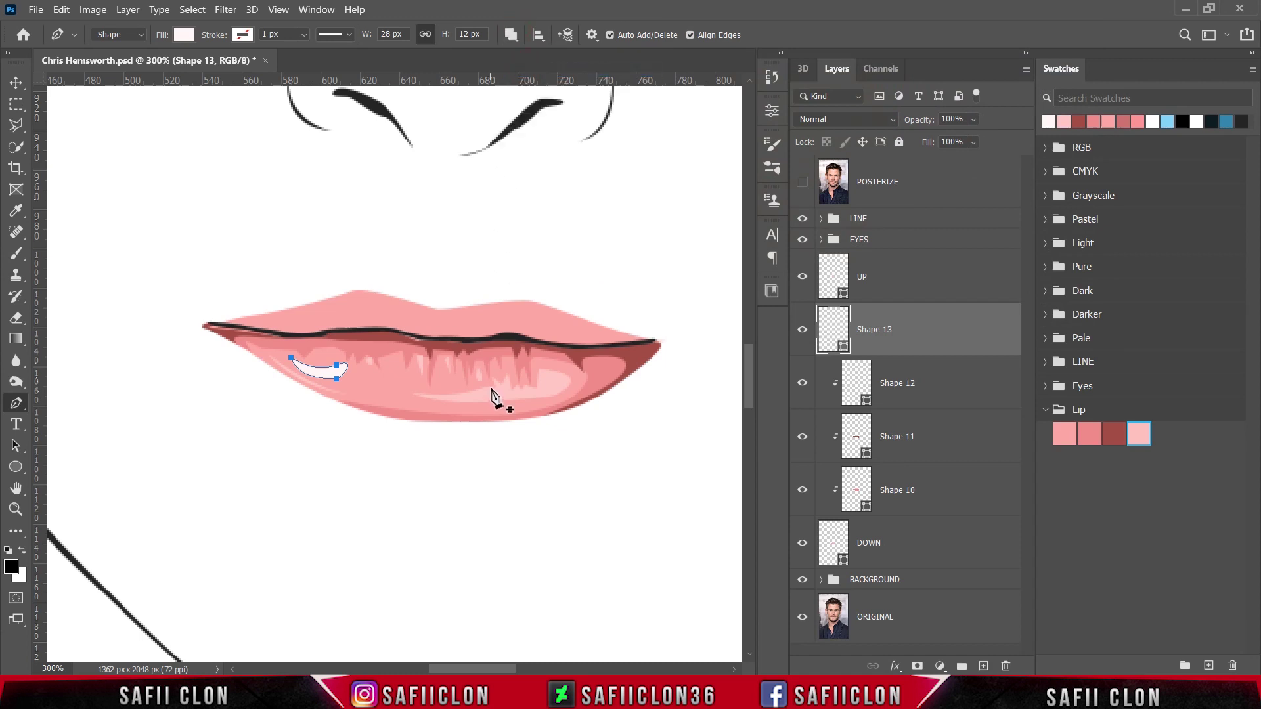
{"action": "left_click_drag", "start_coordinate": [389, 366], "coordinate": [378, 361]}
{"action": "left_click", "coordinate": [535, 362]}
{"action": "left_click", "coordinate": [576, 369]}
{"action": "left_click", "coordinate": [251, 345]}
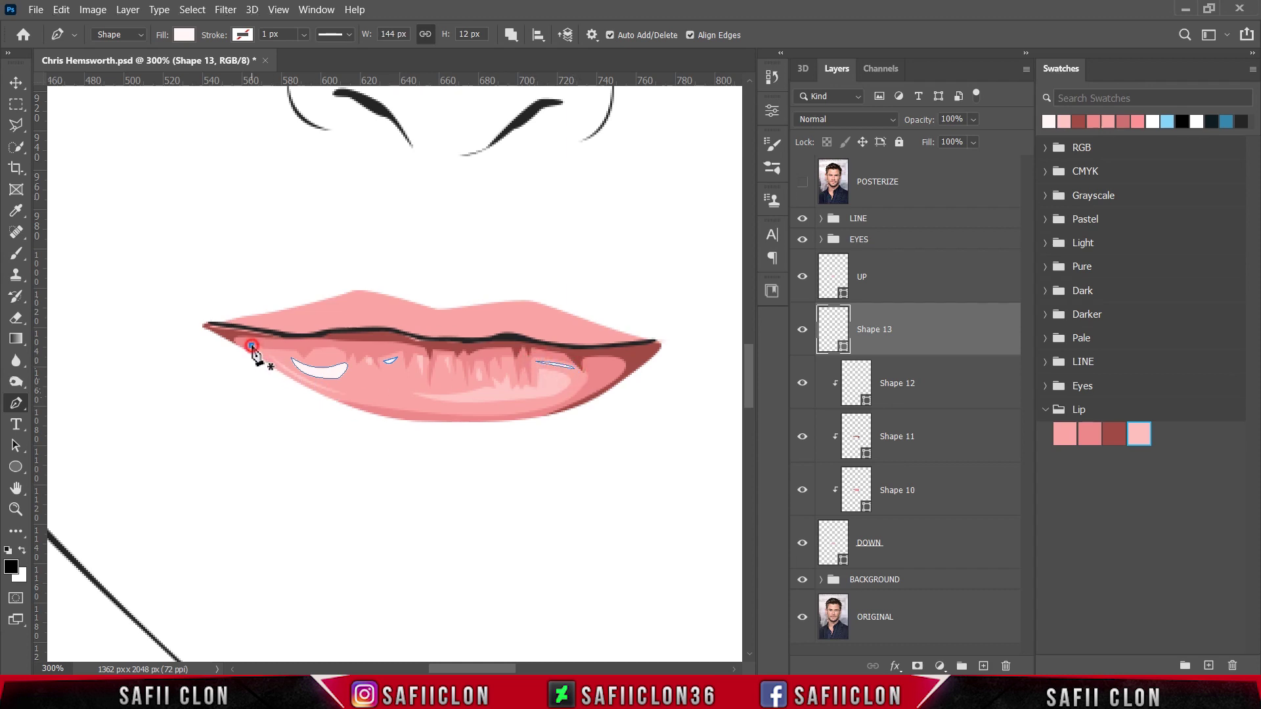
{"action": "left_click_drag", "start_coordinate": [331, 397], "coordinate": [357, 408]}
{"action": "left_click", "coordinate": [252, 345]}
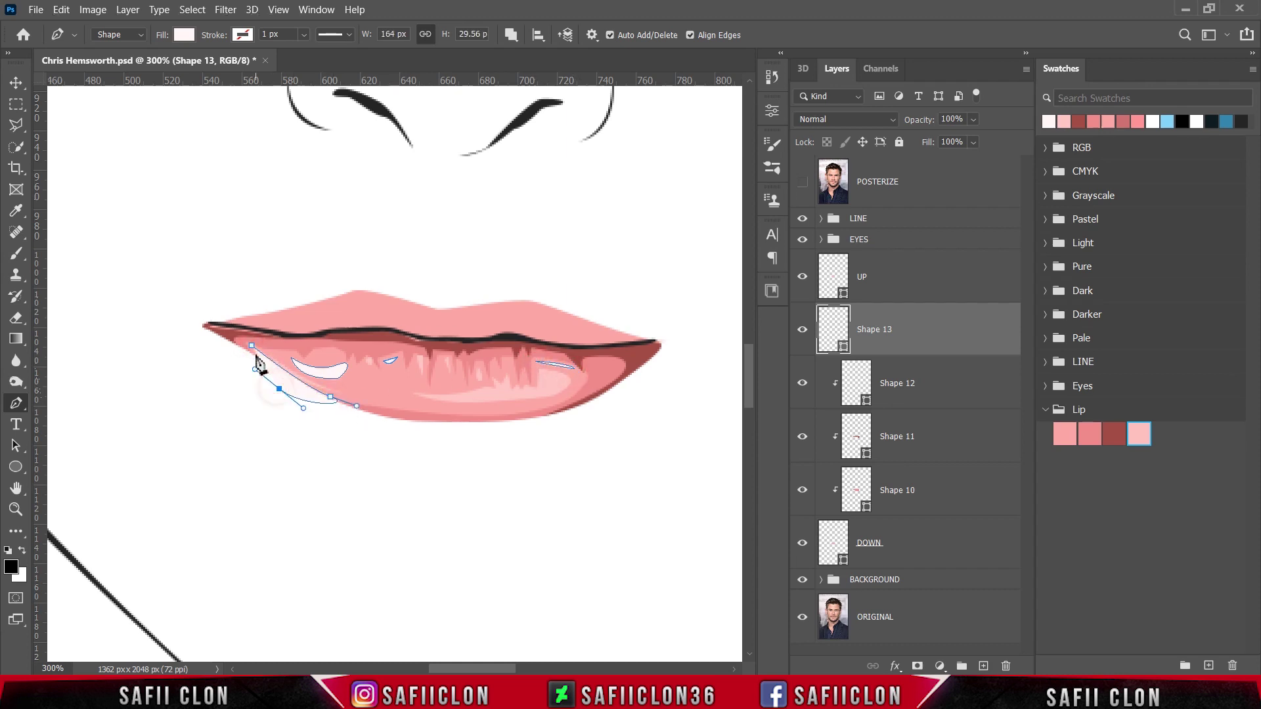
Step: Clip Shape 13 into the lips and add a layer mask to it
{"action": "right_click", "coordinate": [940, 335]}
{"action": "left_click", "coordinate": [959, 292]}
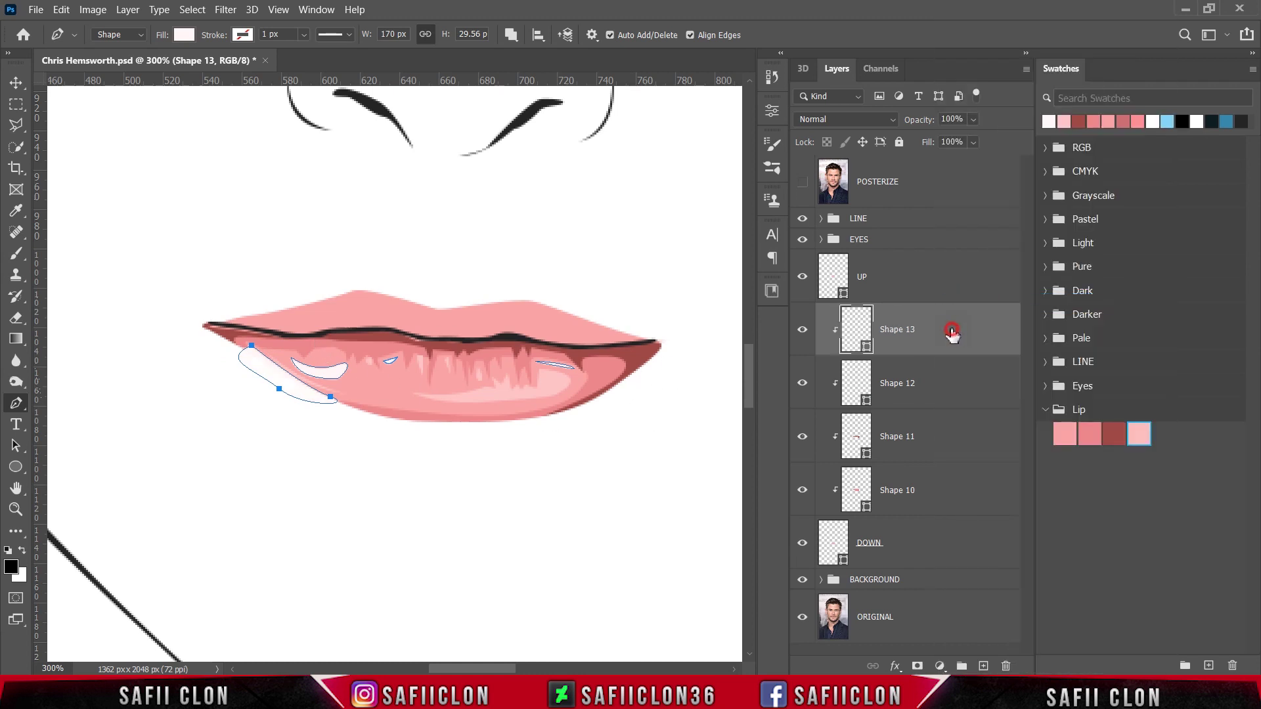
{"action": "left_click", "coordinate": [917, 667]}
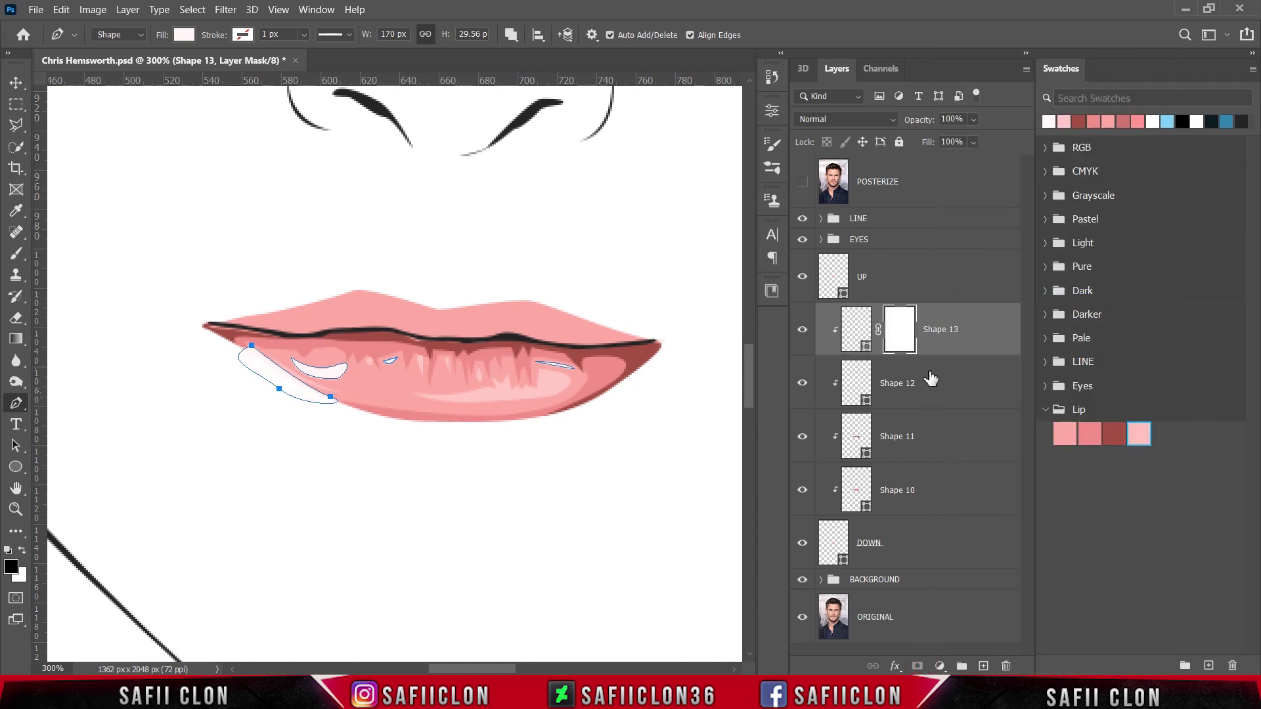
Step: Set up the Brush tool with a Soft Round 37 px brush at 6% opacity
{"action": "right_click", "coordinate": [16, 254]}
{"action": "left_click", "coordinate": [57, 254]}
{"action": "left_click", "coordinate": [121, 36]}
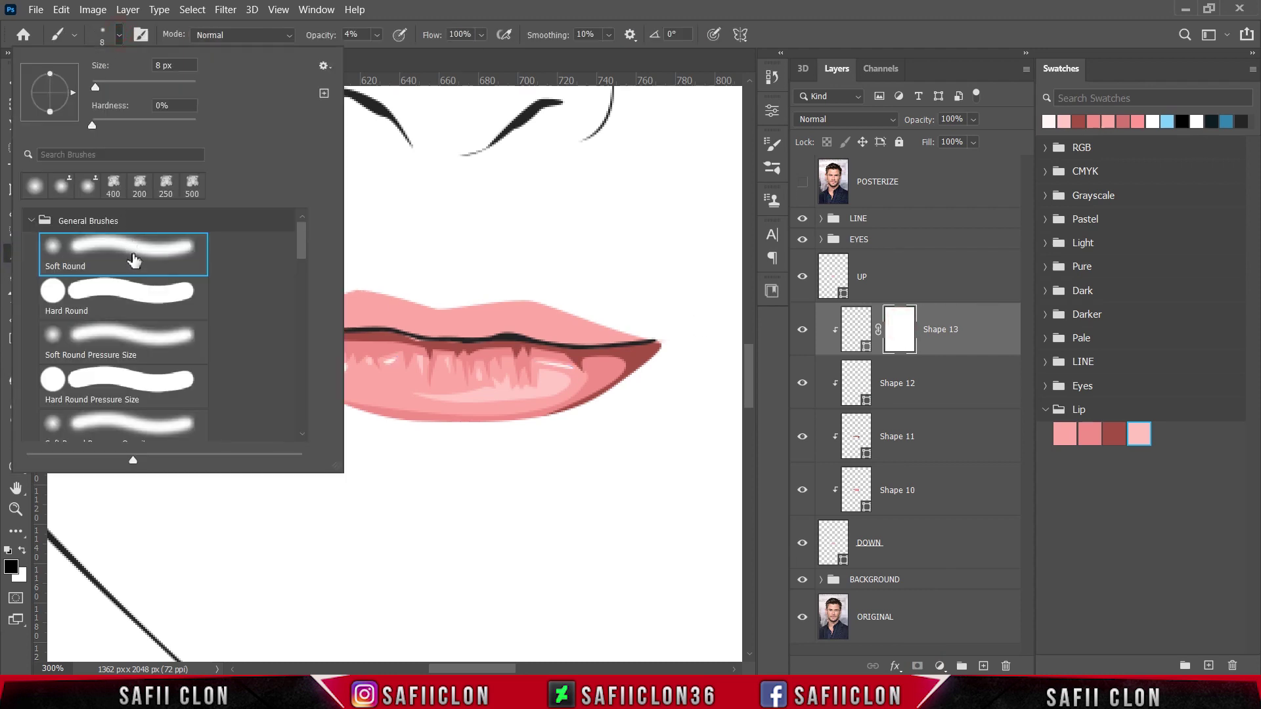
{"action": "left_click", "coordinate": [133, 261]}
{"action": "left_click_drag", "start_coordinate": [95, 87], "coordinate": [111, 87]}
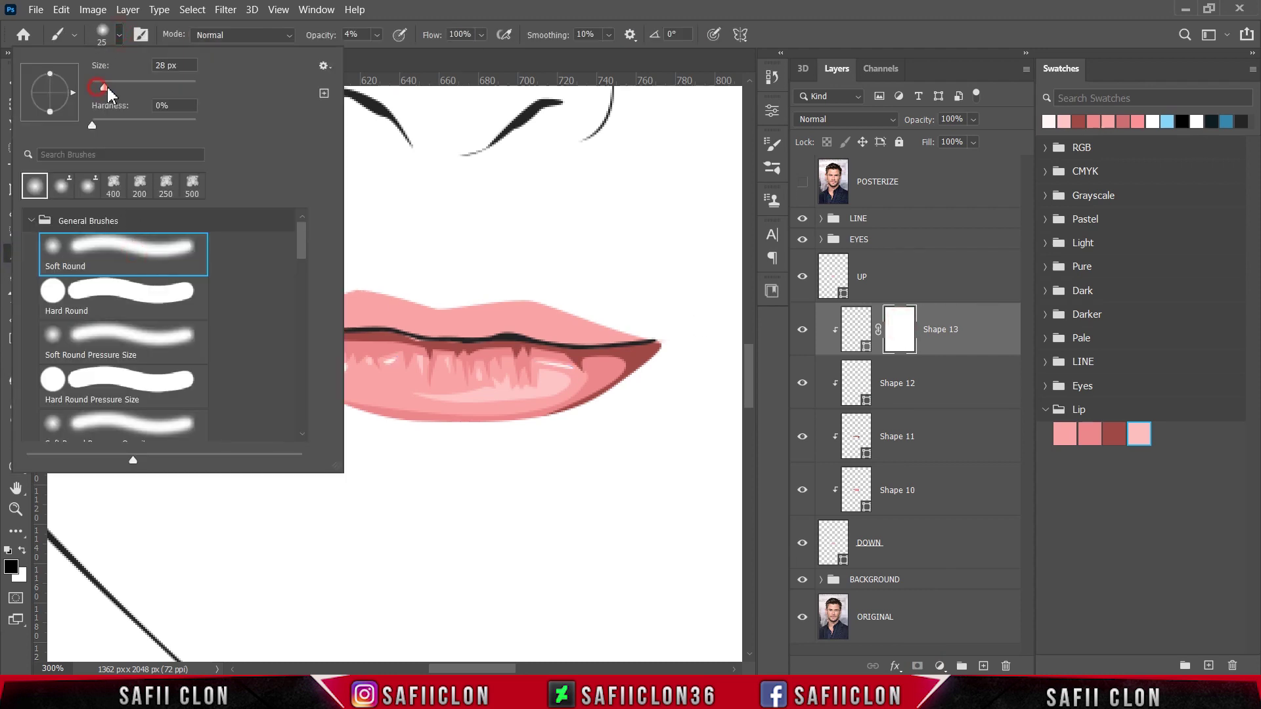
{"action": "left_click", "coordinate": [120, 36]}
{"action": "left_click", "coordinate": [377, 35]}
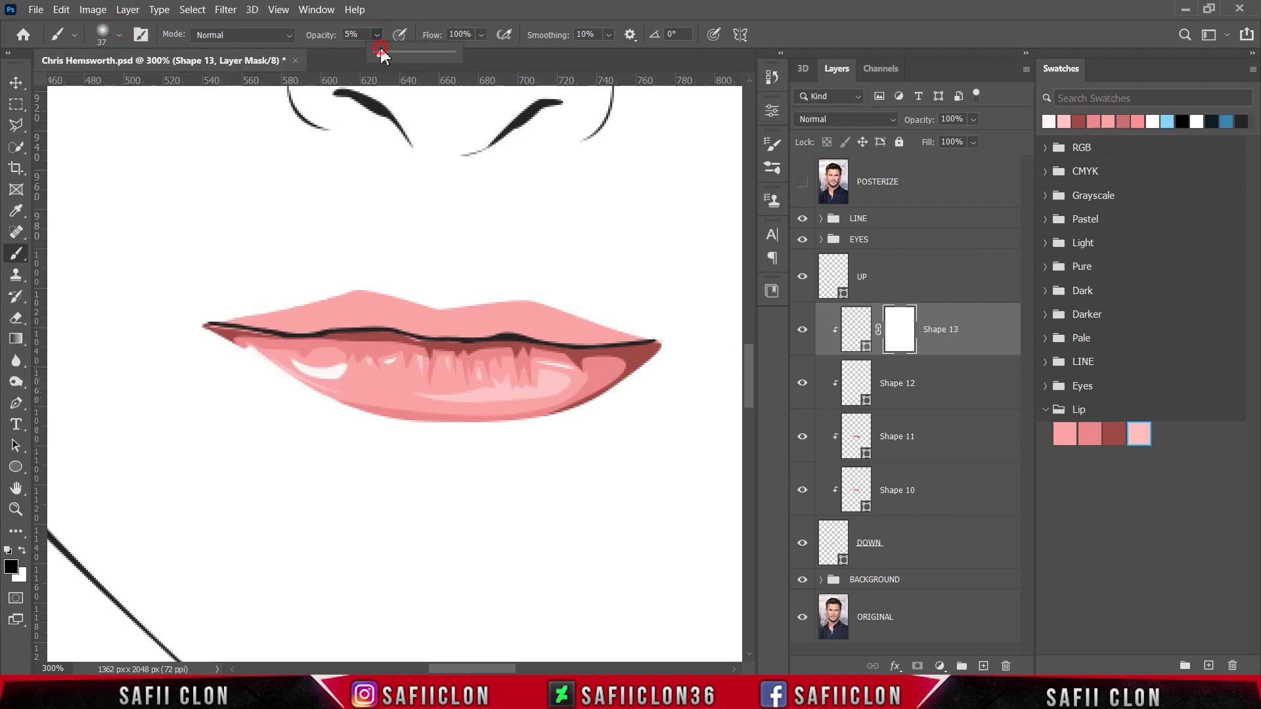
{"action": "left_click", "coordinate": [383, 54]}
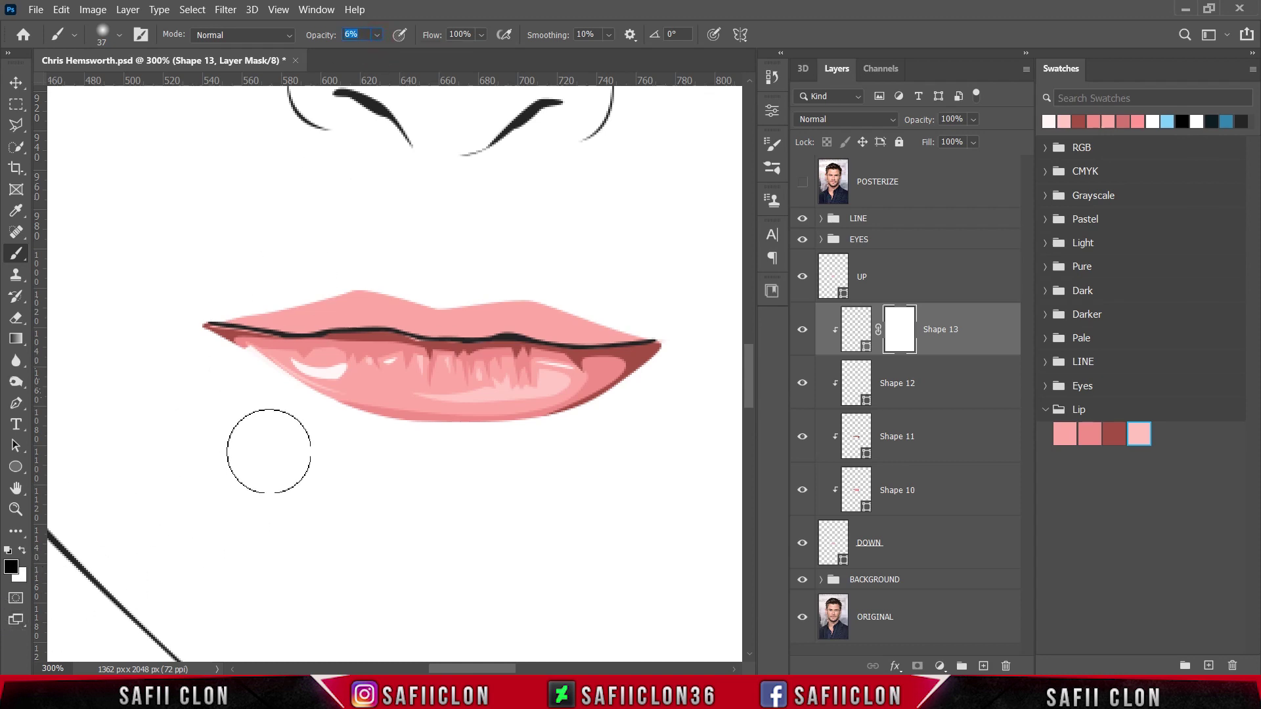
Step: Paint Shape 13's mask to fade the left lip-corner highlight, then select the UP layer
{"action": "key", "text": "bracketleft"}
{"action": "key", "text": "bracketleft"}
{"action": "key", "text": "bracketleft"}
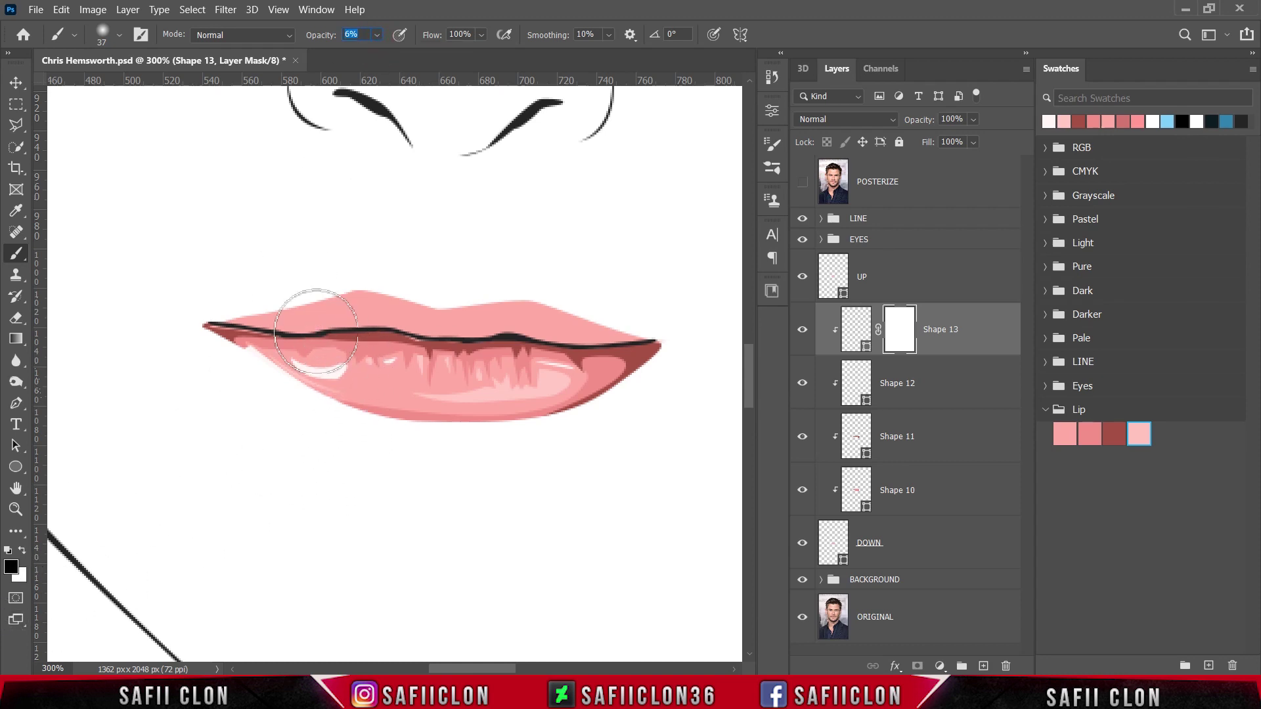
{"action": "mouse_move", "coordinate": [260, 335]}
{"action": "left_mouse_down"}
{"action": "mouse_move", "coordinate": [273, 357]}
{"action": "mouse_move", "coordinate": [338, 368]}
{"action": "mouse_move", "coordinate": [343, 355]}
{"action": "mouse_move", "coordinate": [357, 373]}
{"action": "left_mouse_up"}
{"action": "key", "text": "bracketleft"}
{"action": "key", "text": "bracketleft"}
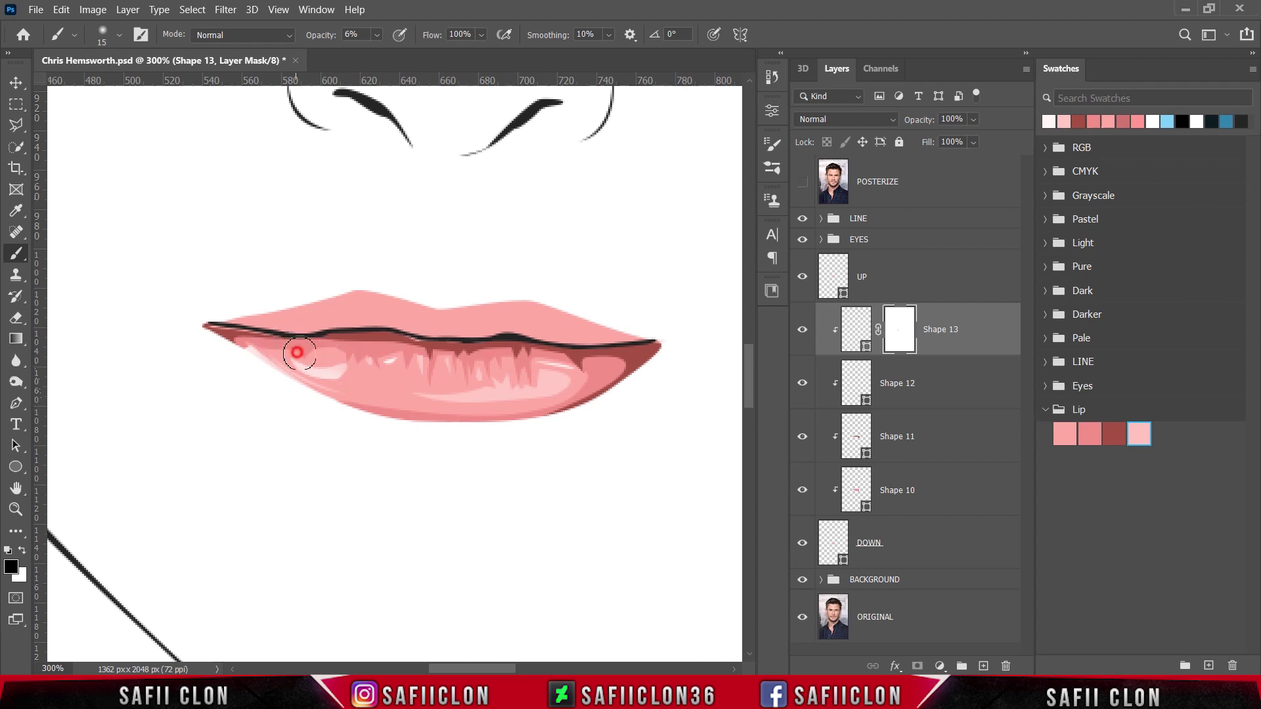
{"action": "key", "text": "ctrl+minus"}
{"action": "key", "text": "ctrl+minus"}
{"action": "key", "text": "ctrl+minus"}
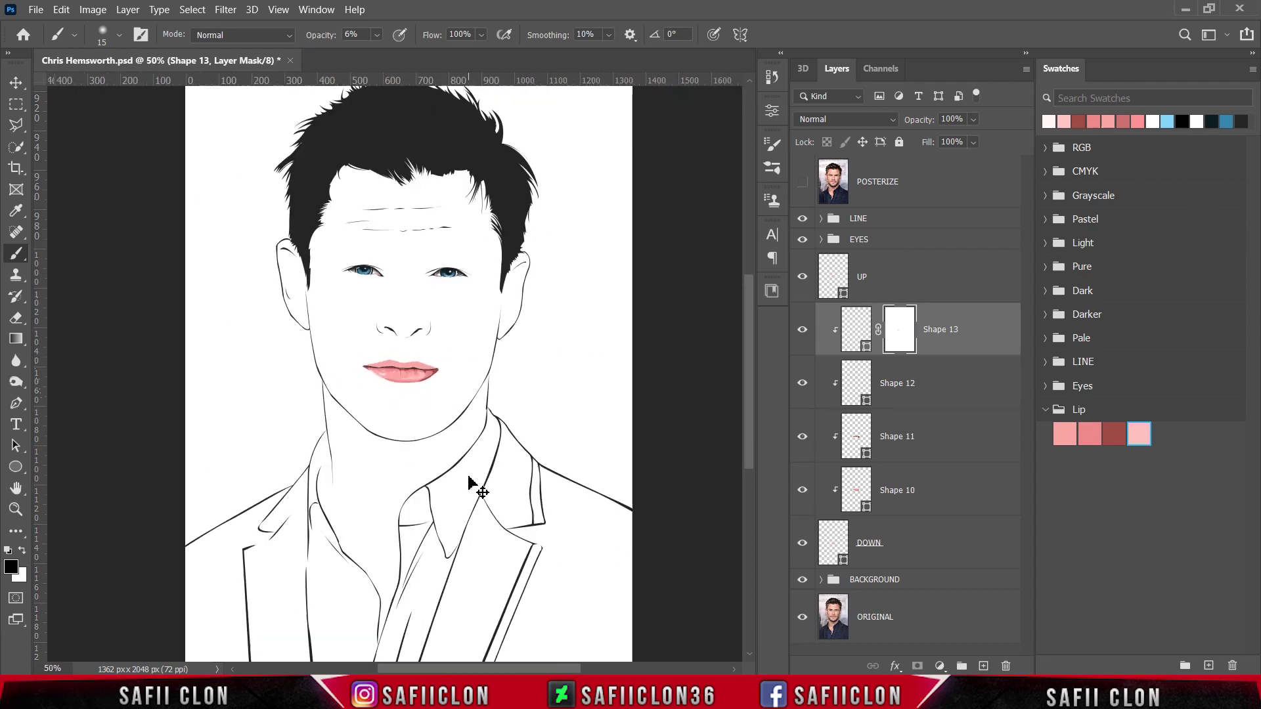
{"action": "key", "text": "ctrl+plus"}
{"action": "key", "text": "ctrl+plus"}
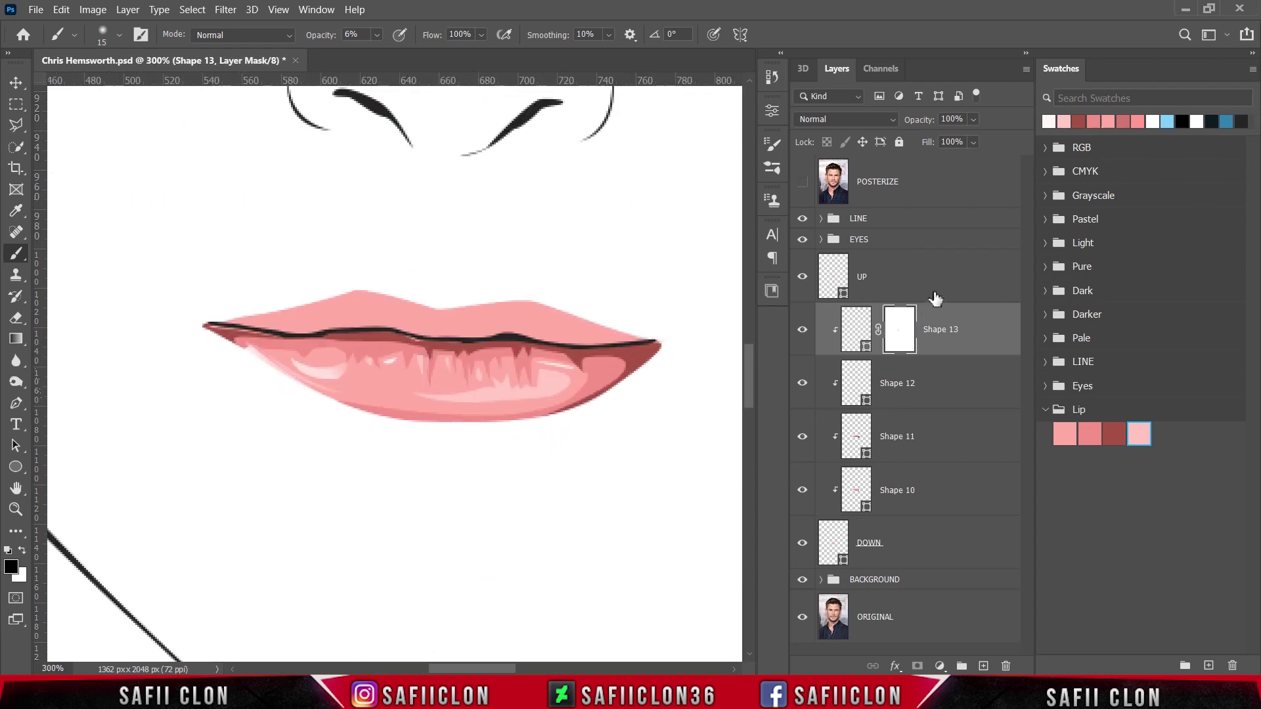
{"action": "left_click", "coordinate": [933, 289]}
{"action": "left_click", "coordinate": [804, 280]}
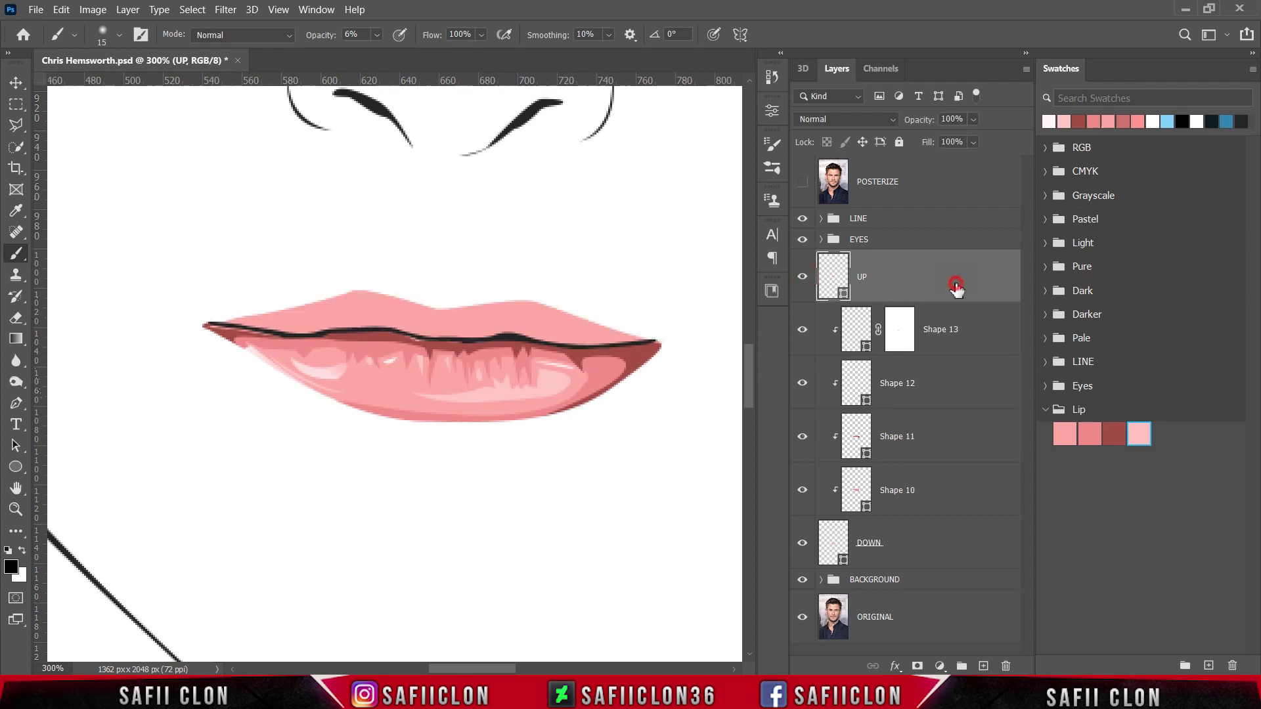
Step: Switch to the Pen tool and show the posterized photo for tracing
{"action": "right_click", "coordinate": [16, 403]}
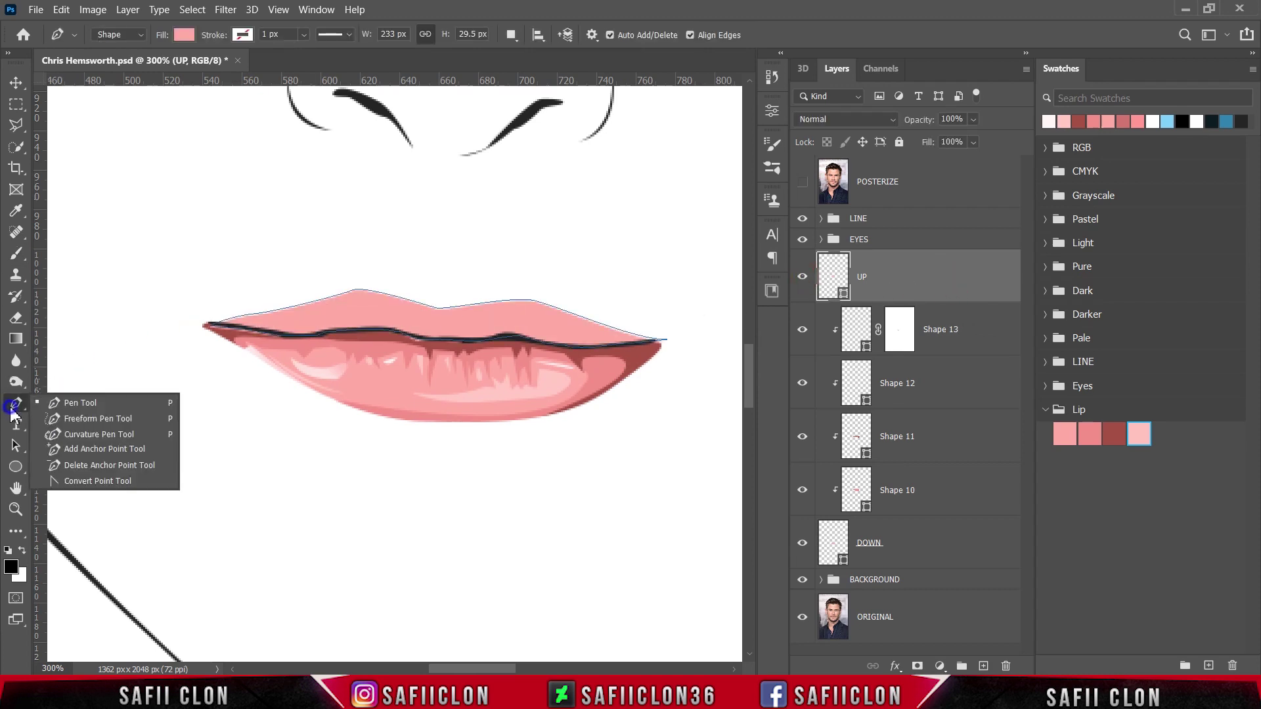
{"action": "left_click", "coordinate": [86, 402]}
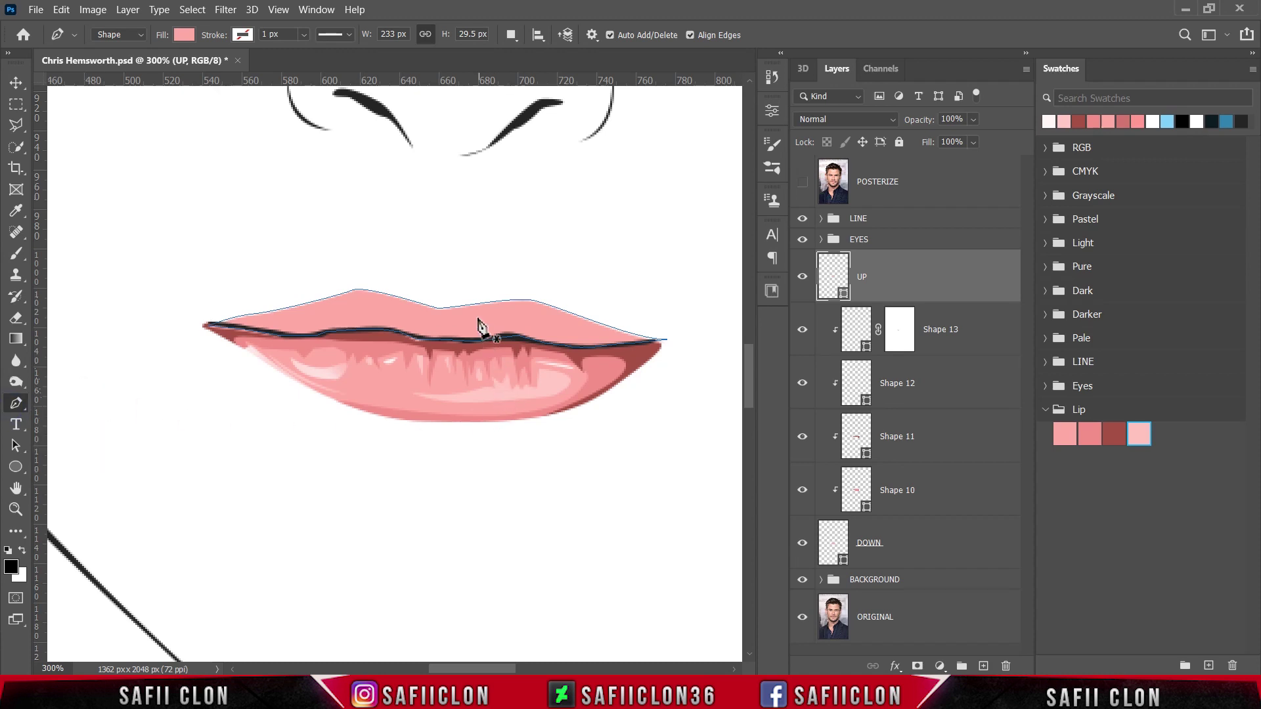
{"action": "left_click", "coordinate": [511, 35]}
{"action": "left_click", "coordinate": [804, 184]}
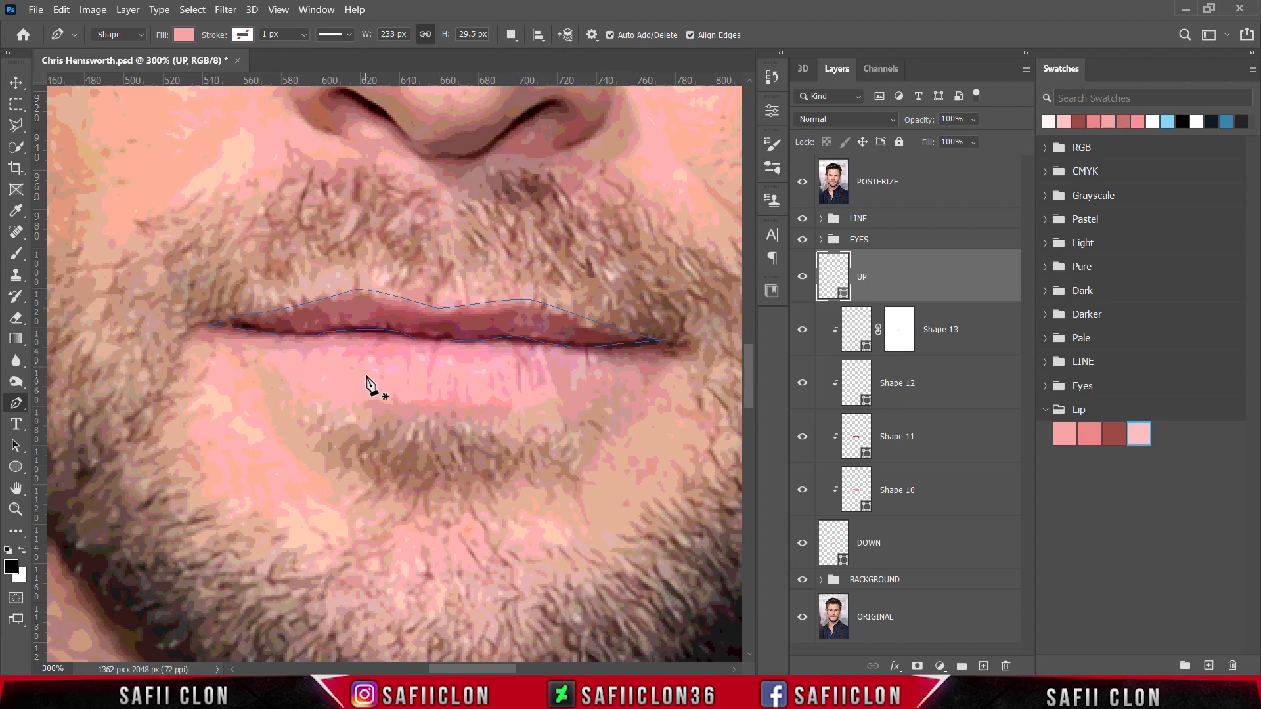
Step: Trace a closed shape along the upper lip from the left to the right corner and back
{"action": "left_click", "coordinate": [222, 312]}
{"action": "left_click", "coordinate": [322, 307]}
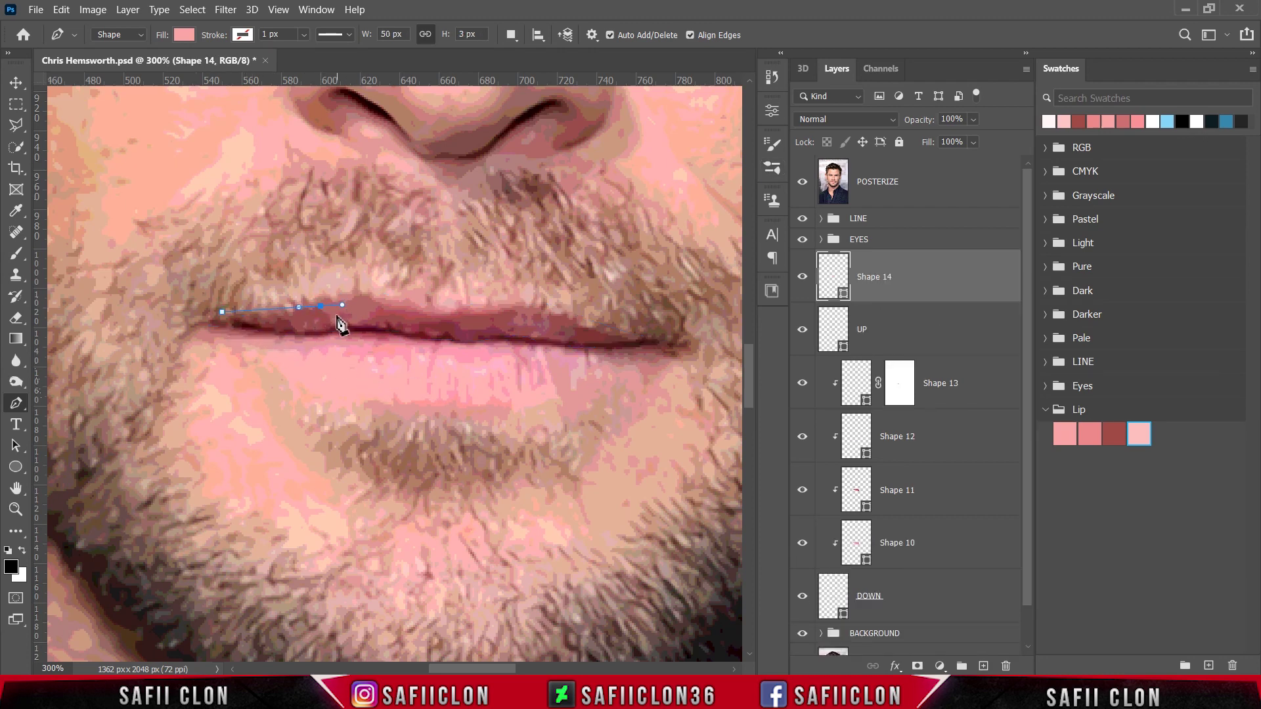
{"action": "mouse_move", "coordinate": [382, 309]}
{"action": "left_mouse_down"}
{"action": "mouse_move", "coordinate": [425, 289]}
{"action": "mouse_move", "coordinate": [450, 318]}
{"action": "mouse_move", "coordinate": [547, 298]}
{"action": "left_mouse_up"}
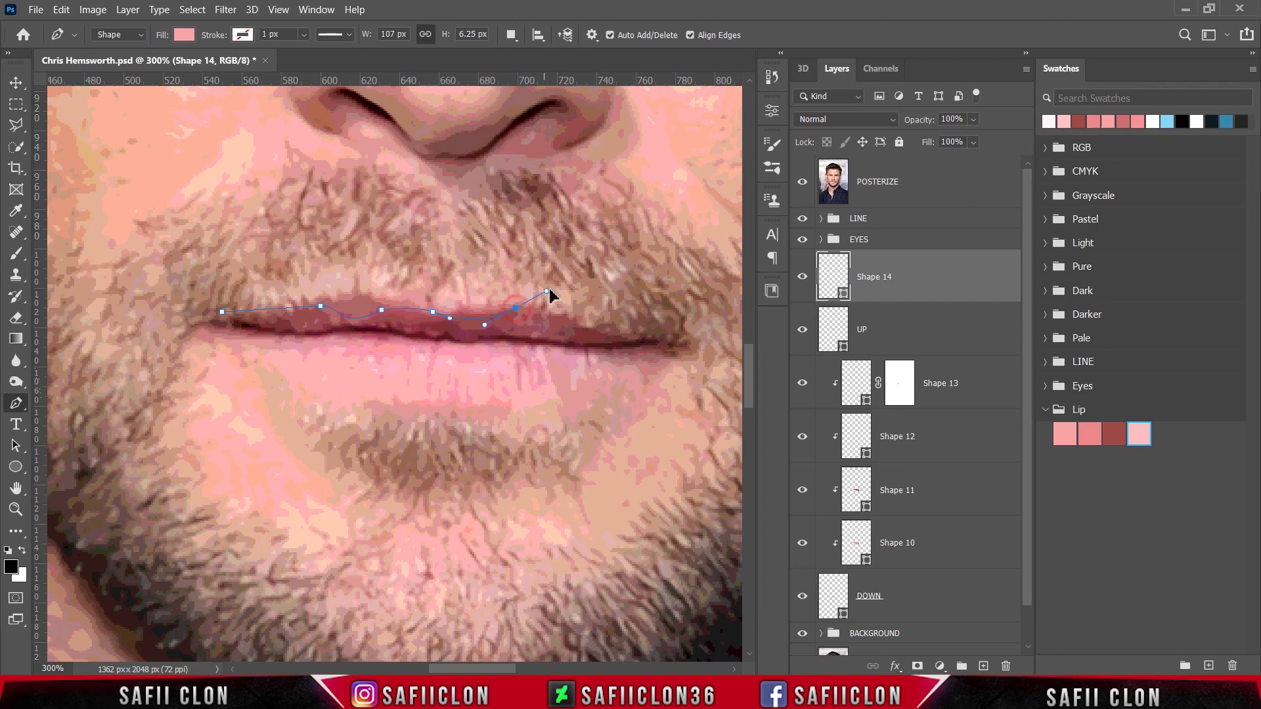
{"action": "left_click", "coordinate": [549, 323]}
{"action": "left_click", "coordinate": [675, 332]}
{"action": "left_click", "coordinate": [675, 363]}
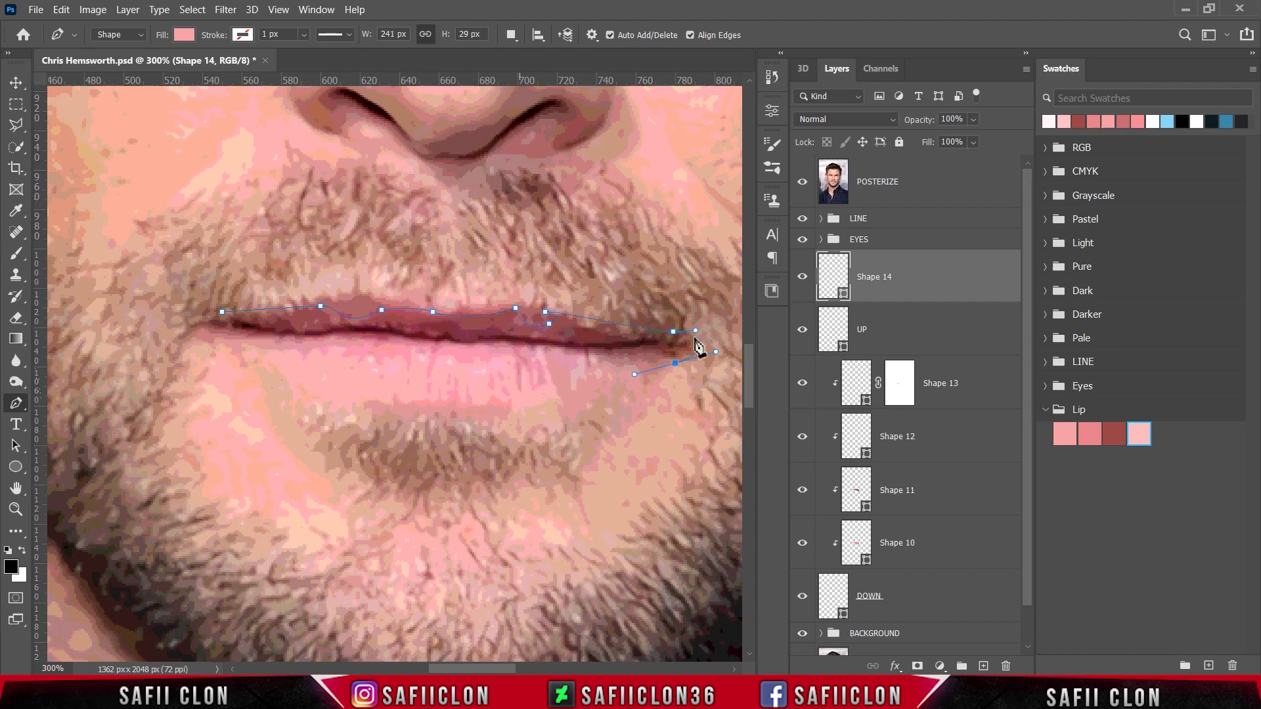
{"action": "left_click", "coordinate": [802, 182]}
{"action": "left_click", "coordinate": [413, 388]}
{"action": "left_click", "coordinate": [278, 362]}
{"action": "left_click", "coordinate": [192, 314]}
{"action": "left_click", "coordinate": [222, 312]}
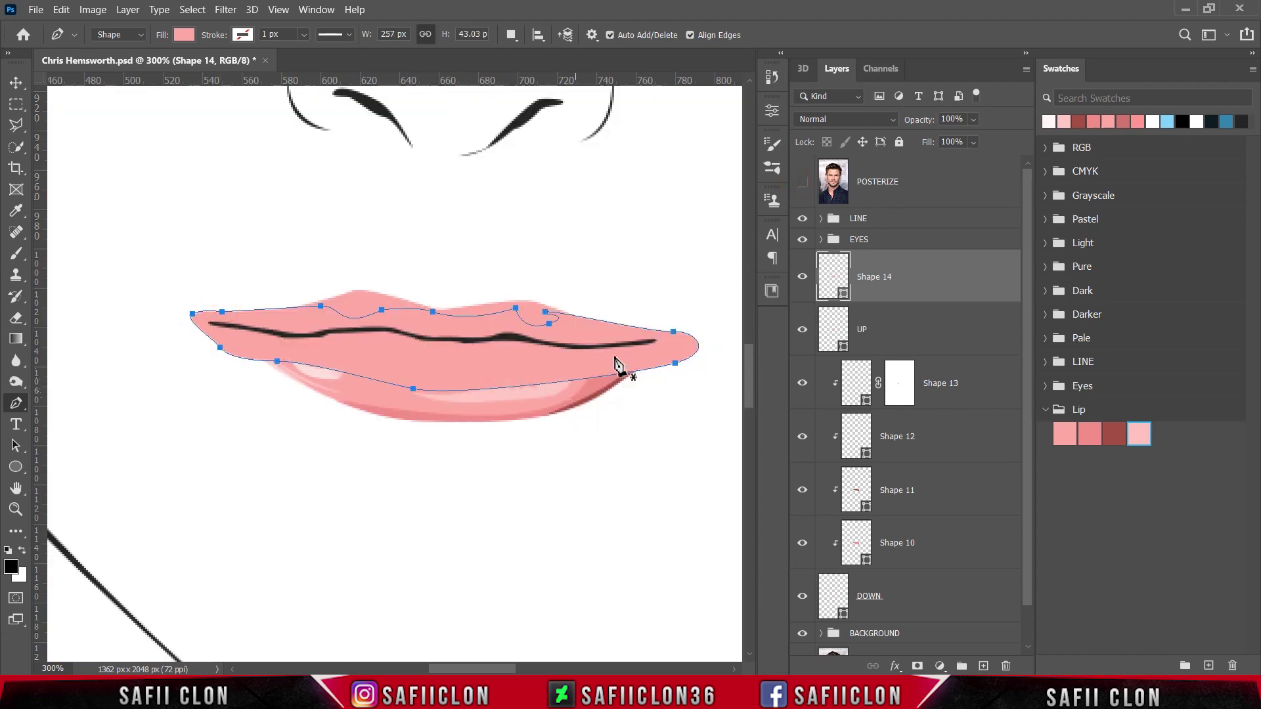
Step: Fill Shape 14 with dark red a84e4c and clip it to the UP lip layer
{"action": "double_click", "coordinate": [845, 296]}
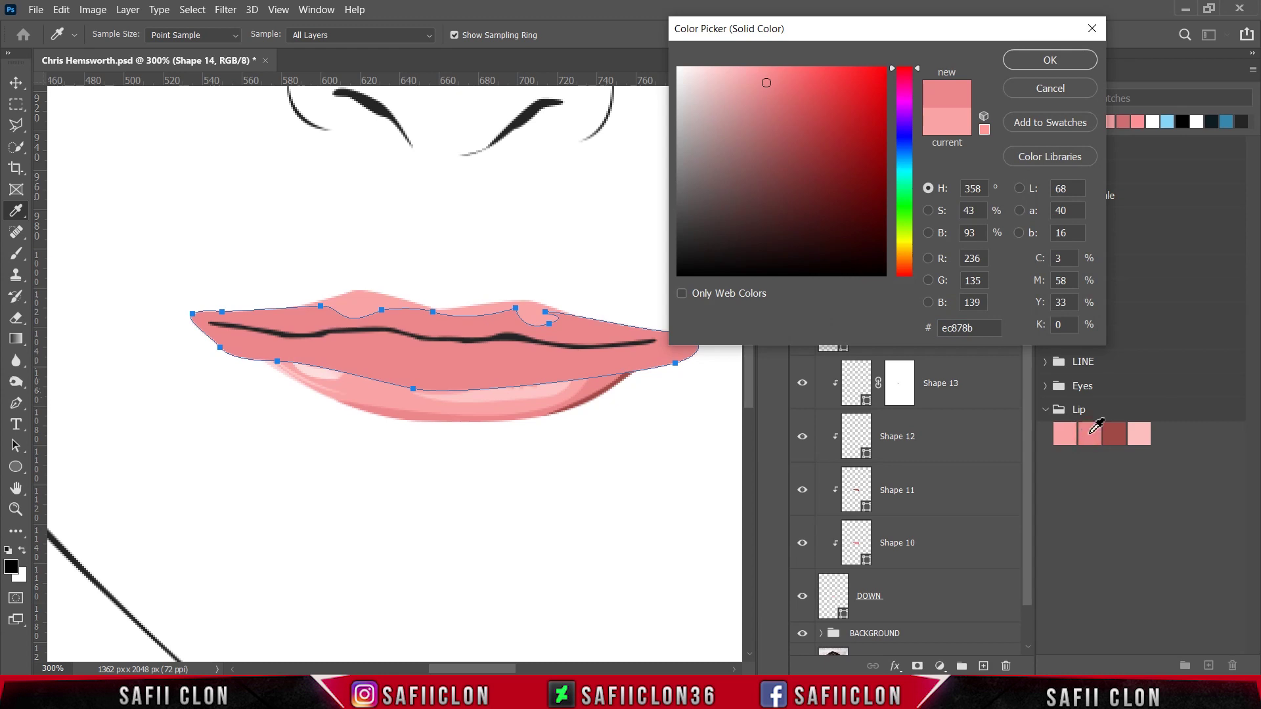
{"action": "left_click", "coordinate": [1112, 434]}
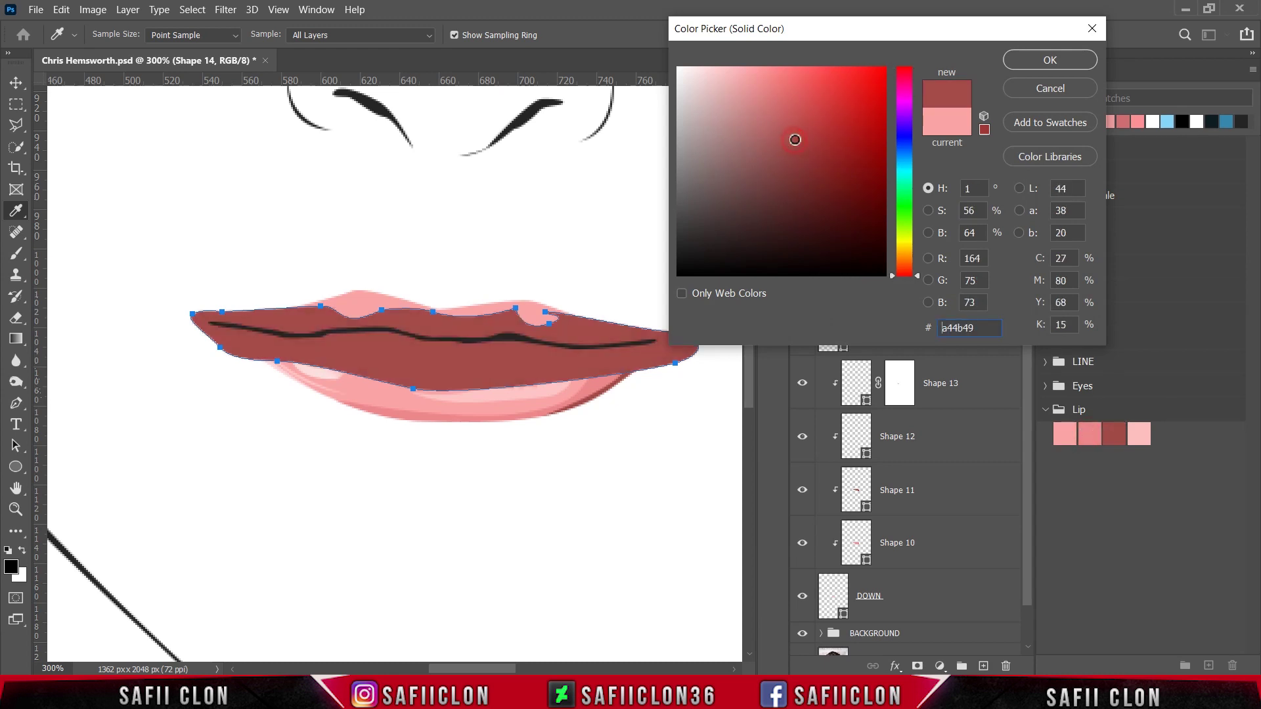
{"action": "left_click_drag", "start_coordinate": [795, 139], "coordinate": [793, 139]}
{"action": "left_click", "coordinate": [1038, 61]}
{"action": "right_click", "coordinate": [923, 282]}
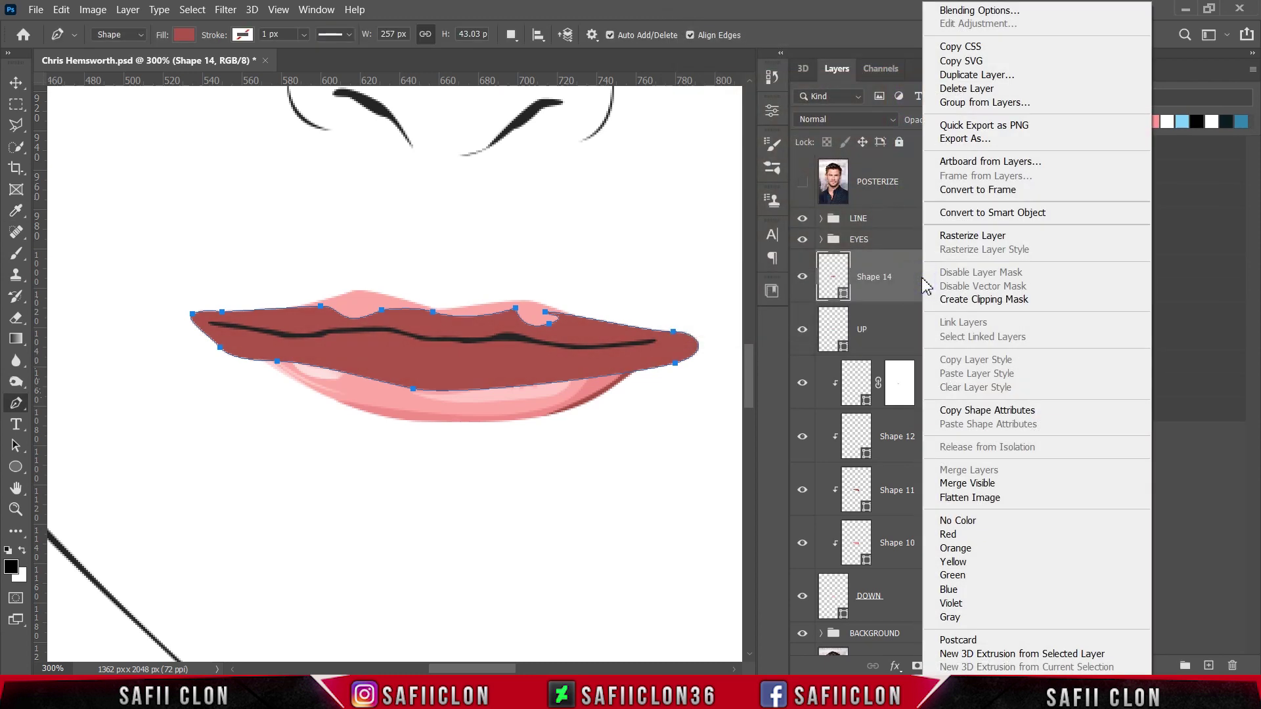
{"action": "left_click", "coordinate": [975, 299]}
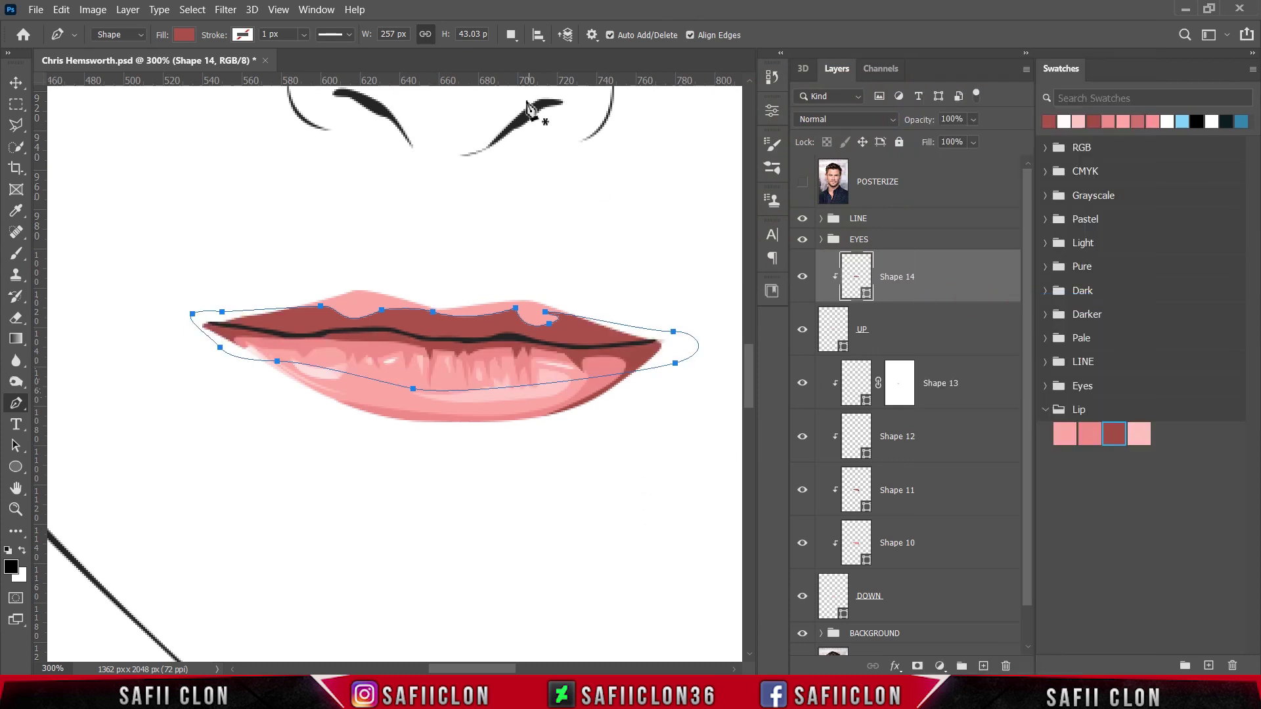
Step: Set Path Operations to New Layer and show the POSTERIZE photo again
{"action": "left_click", "coordinate": [509, 36]}
{"action": "left_click", "coordinate": [551, 55]}
{"action": "left_click", "coordinate": [802, 187]}
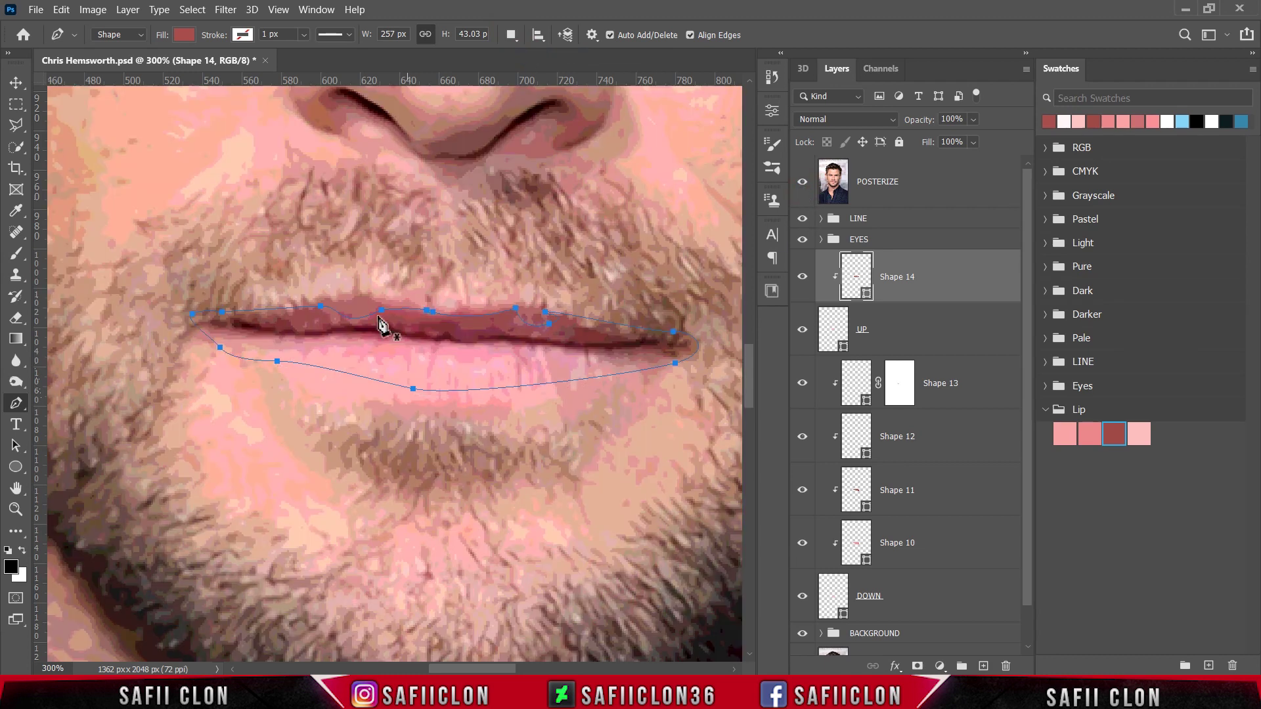
Step: Trace Shape 15 with the Pen tool along the mouth line and under the lower lip
{"action": "left_click", "coordinate": [205, 318]}
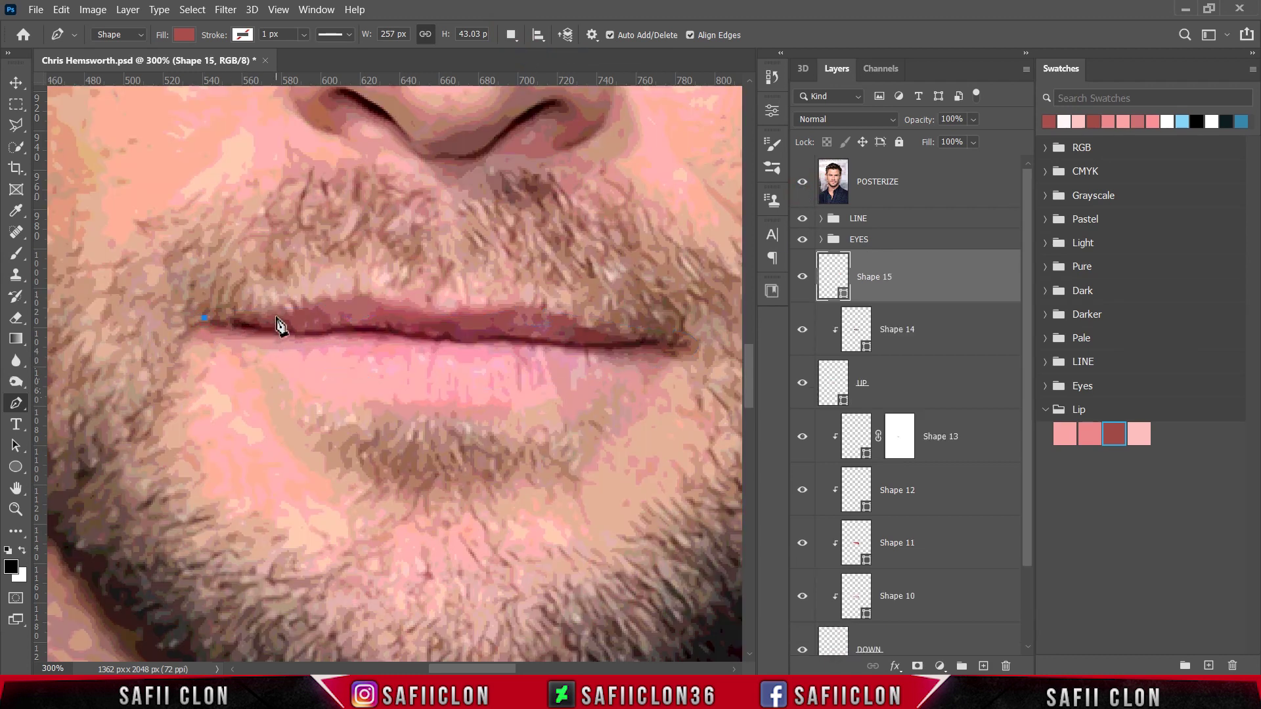
{"action": "left_click_drag", "start_coordinate": [287, 318], "coordinate": [297, 316]}
{"action": "left_click", "coordinate": [381, 318]}
{"action": "left_click", "coordinate": [427, 323]}
{"action": "left_click_drag", "start_coordinate": [463, 322], "coordinate": [559, 335]}
{"action": "left_click", "coordinate": [802, 181]}
{"action": "left_click", "coordinate": [571, 326]}
{"action": "left_click", "coordinate": [645, 338]}
{"action": "left_click", "coordinate": [634, 382]}
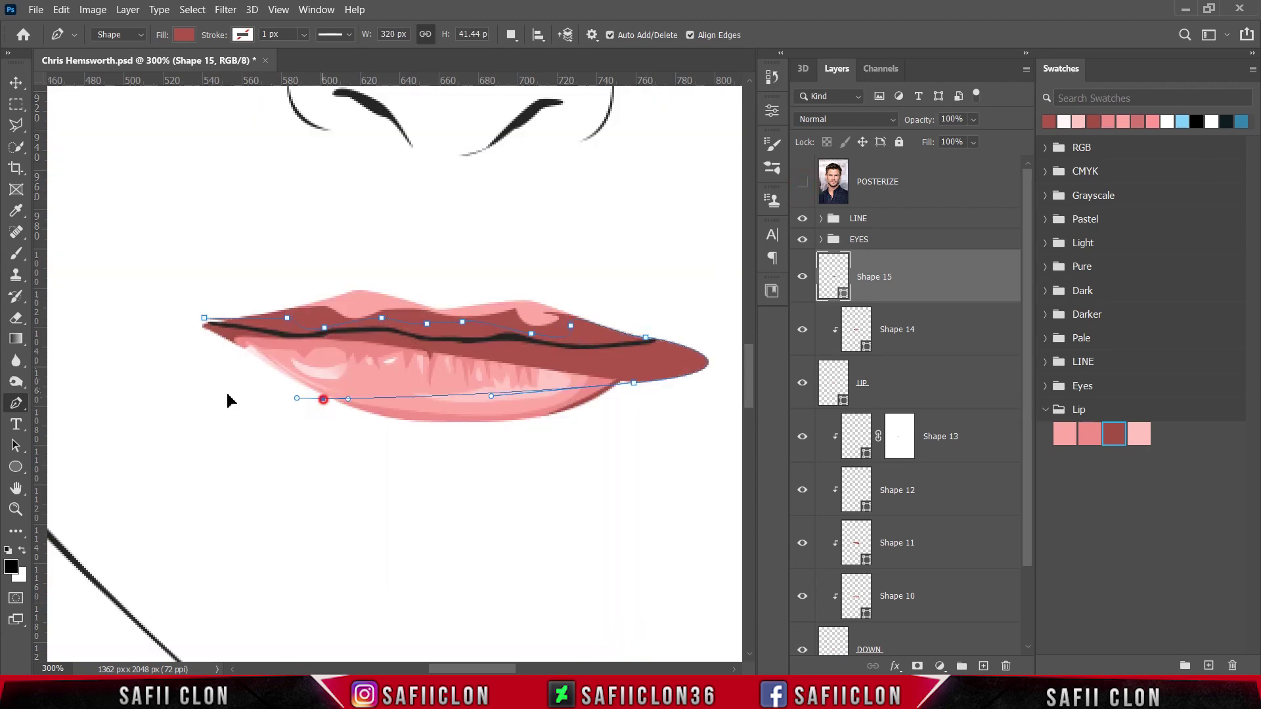
{"action": "left_click", "coordinate": [179, 385]}
{"action": "mouse_move", "coordinate": [204, 318]}
{"action": "left_mouse_down"}
{"action": "mouse_move", "coordinate": [236, 324]}
{"action": "mouse_move", "coordinate": [220, 329]}
{"action": "left_mouse_up"}
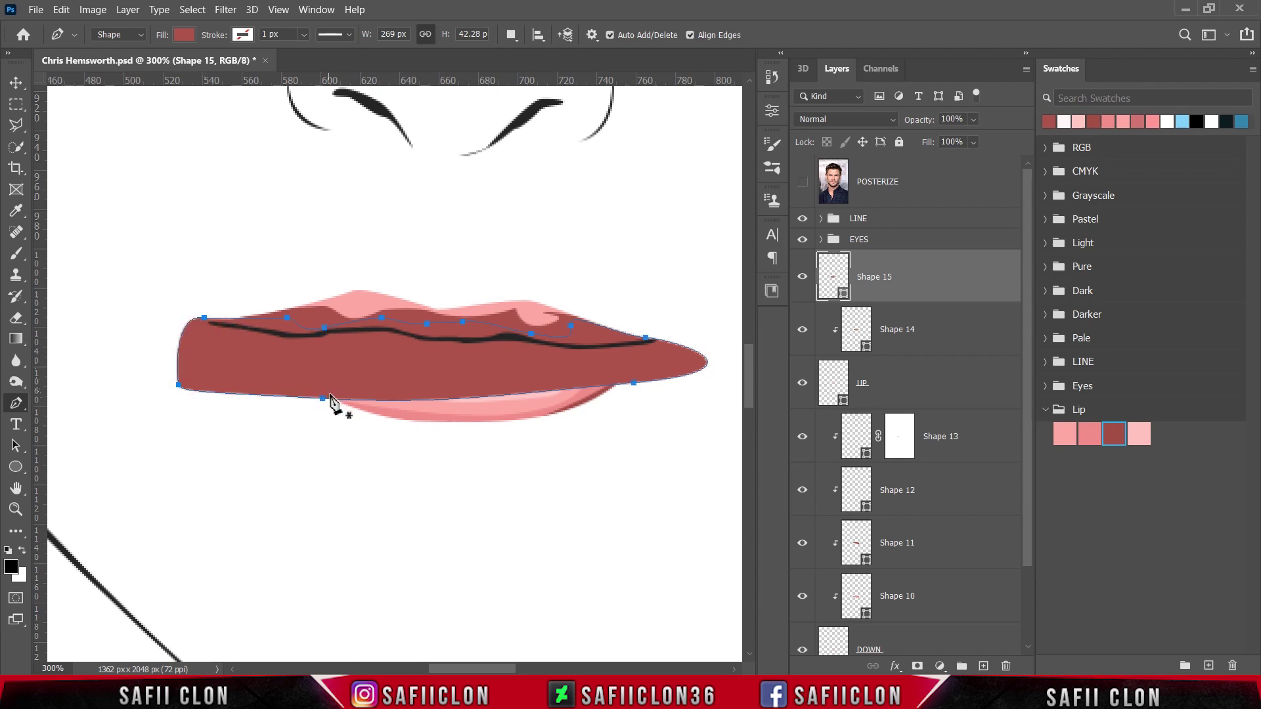
Step: Fill Shape 15 with darker red 873c3b and clip it to Shape 14 below
{"action": "double_click", "coordinate": [844, 295]}
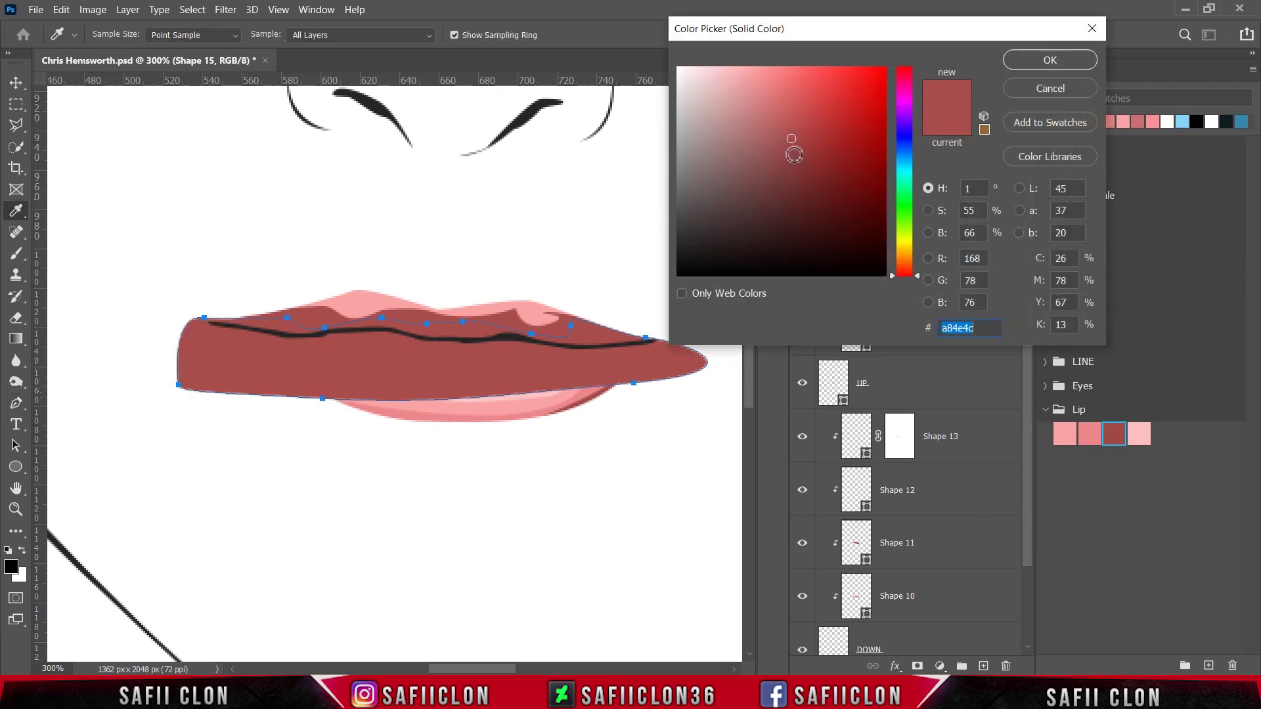
{"action": "left_click_drag", "start_coordinate": [794, 155], "coordinate": [795, 158]}
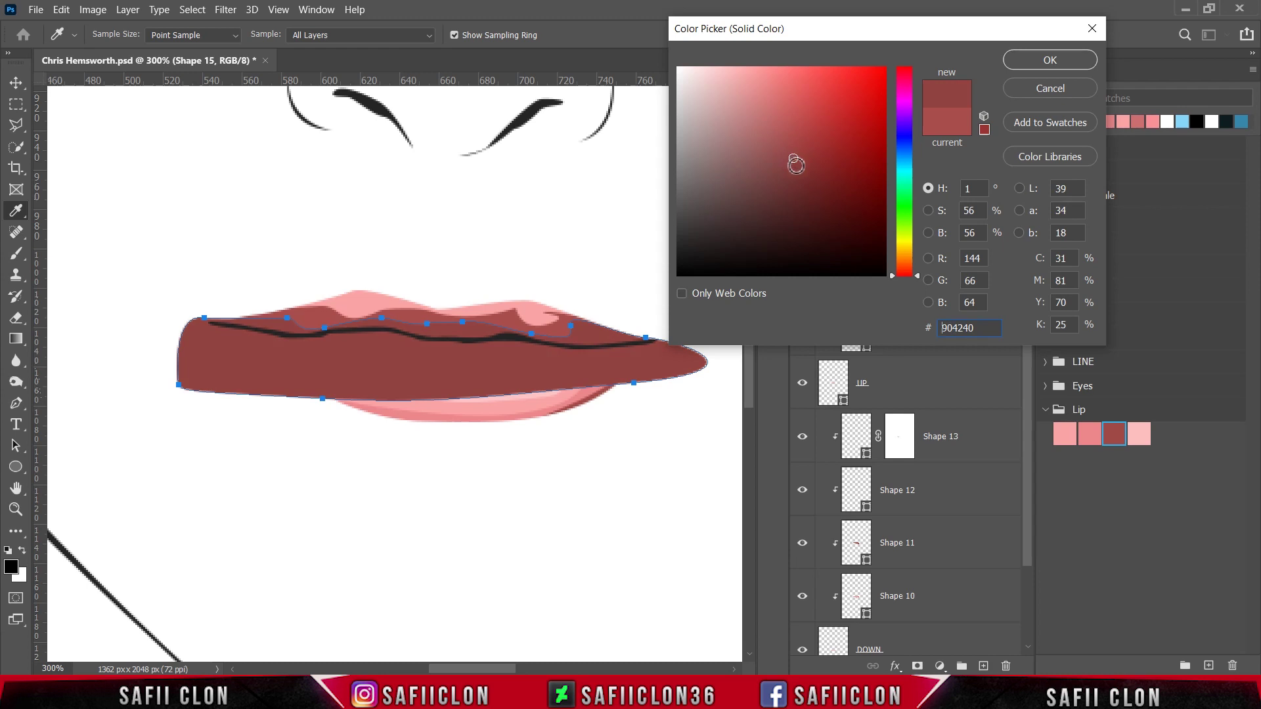
{"action": "left_click", "coordinate": [795, 165]}
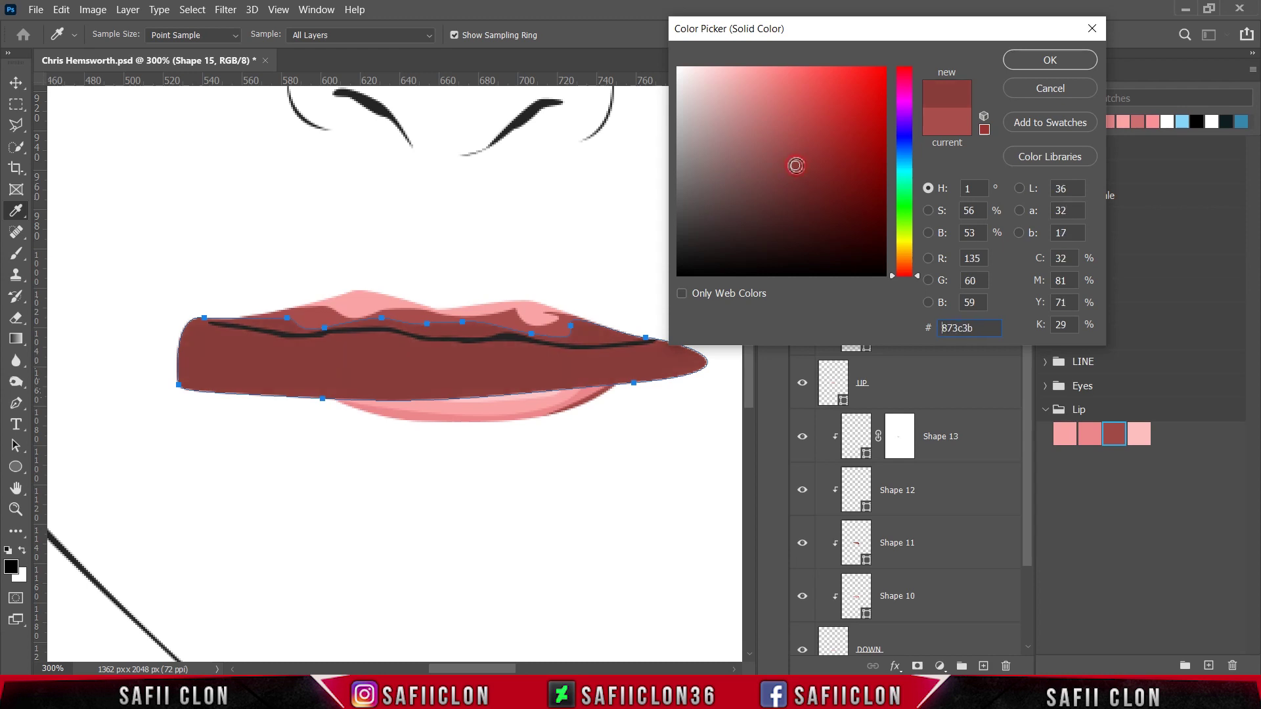
{"action": "left_click", "coordinate": [1049, 63]}
{"action": "right_click", "coordinate": [933, 282]}
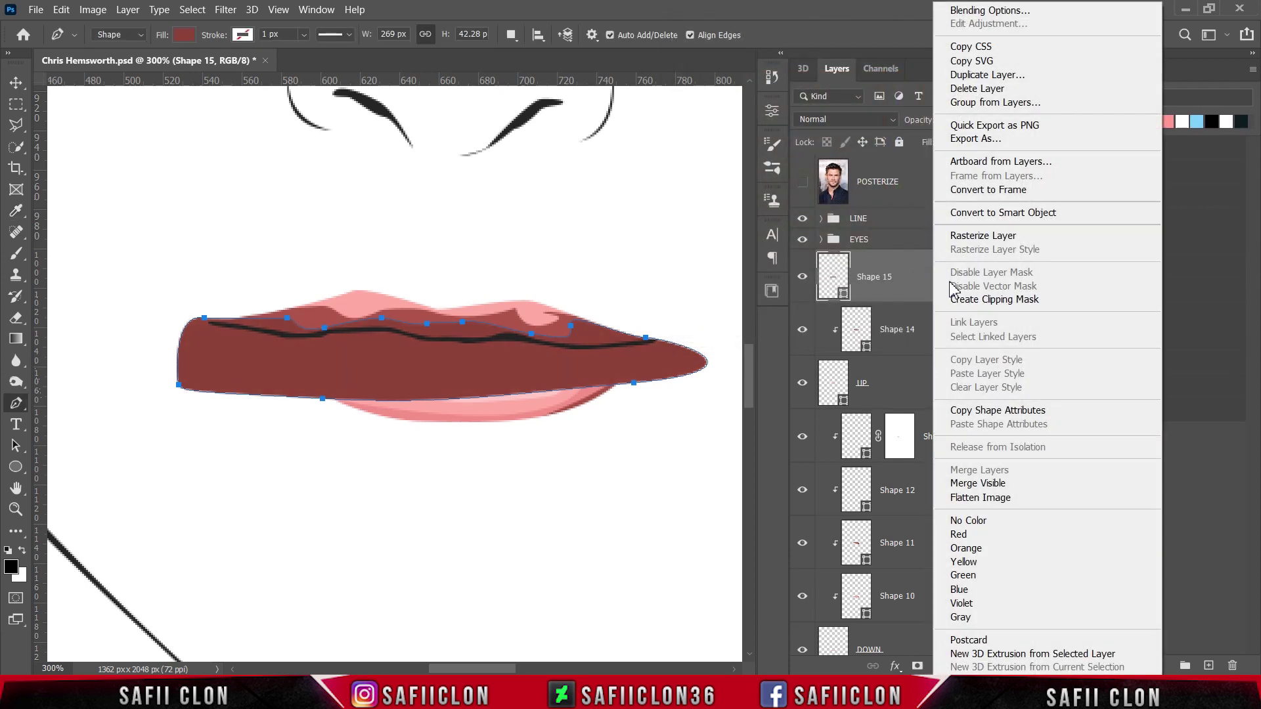
{"action": "left_click", "coordinate": [961, 301]}
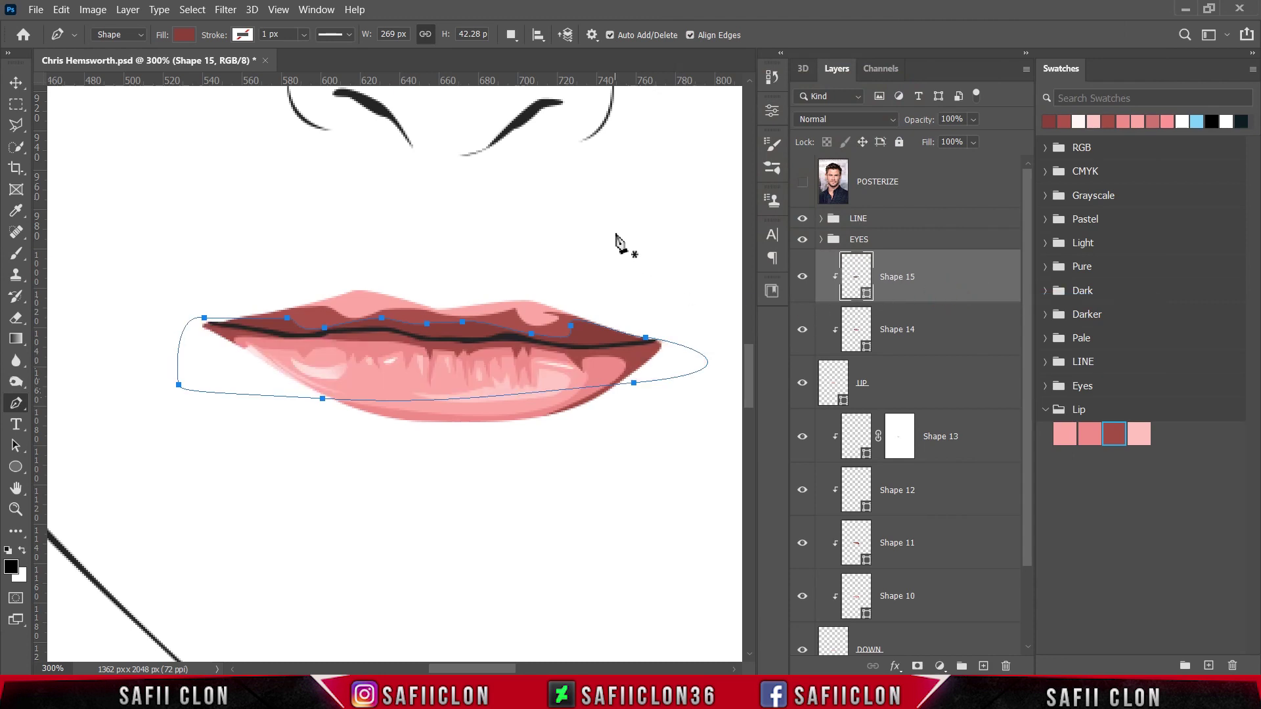
Step: Hide the path outline and zoom out and back in to review the shaded lips
{"action": "key", "text": "Escape"}
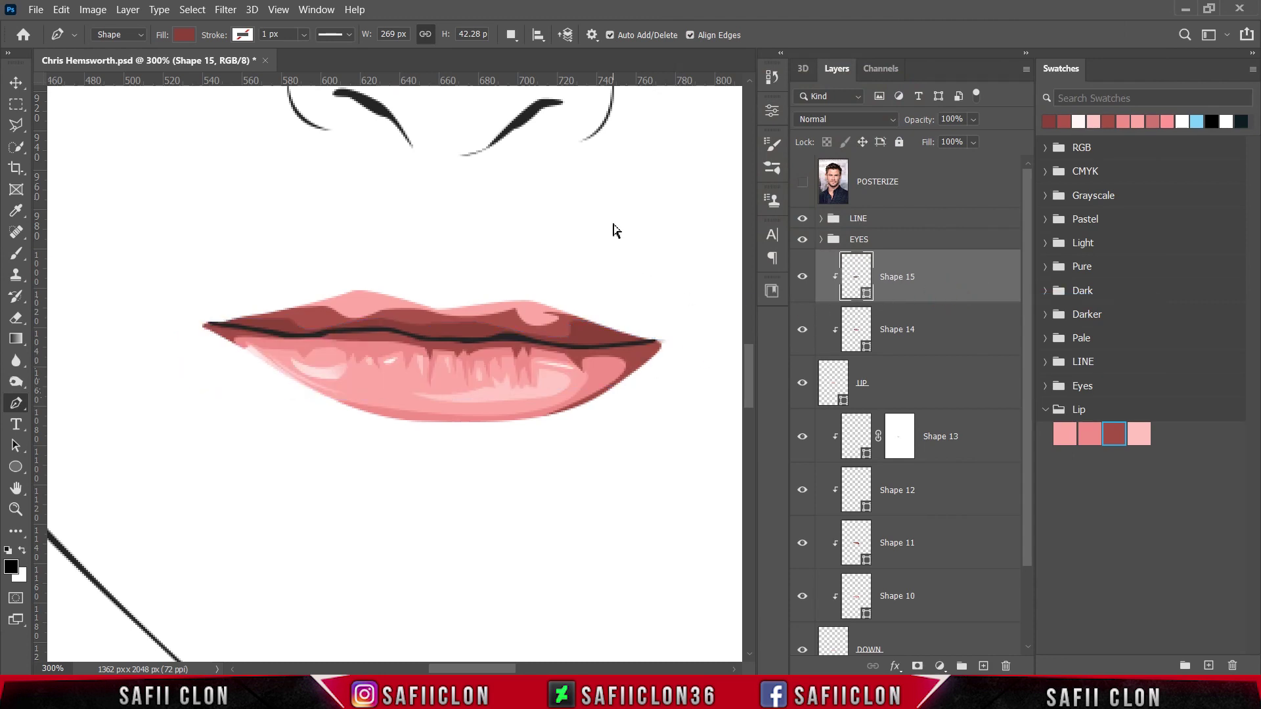
{"action": "key", "text": "ctrl+minus"}
{"action": "key", "text": "ctrl+minus"}
{"action": "key", "text": "ctrl+minus"}
{"action": "key", "text": "ctrl+minus"}
{"action": "key", "text": "ctrl+minus"}
{"action": "key", "text": "ctrl+plus"}
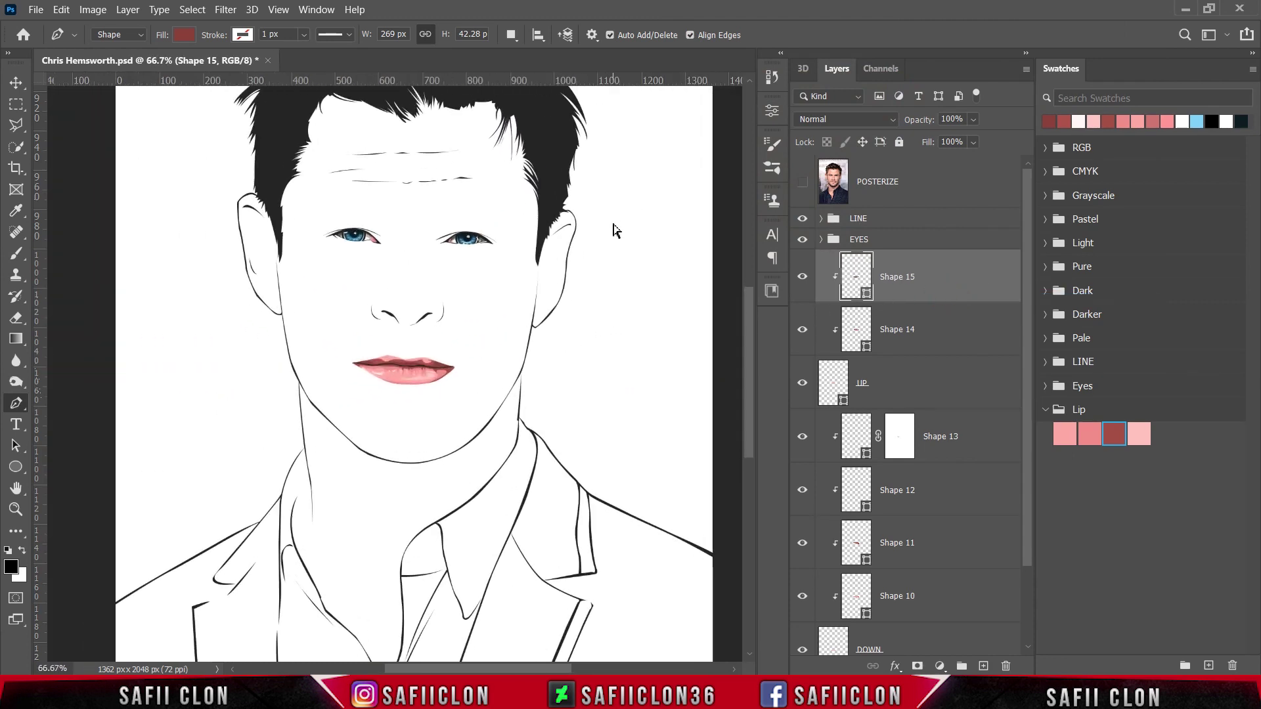
{"action": "key", "text": "ctrl+plus"}
{"action": "key", "text": "ctrl+plus"}
{"action": "key", "text": "ctrl+plus"}
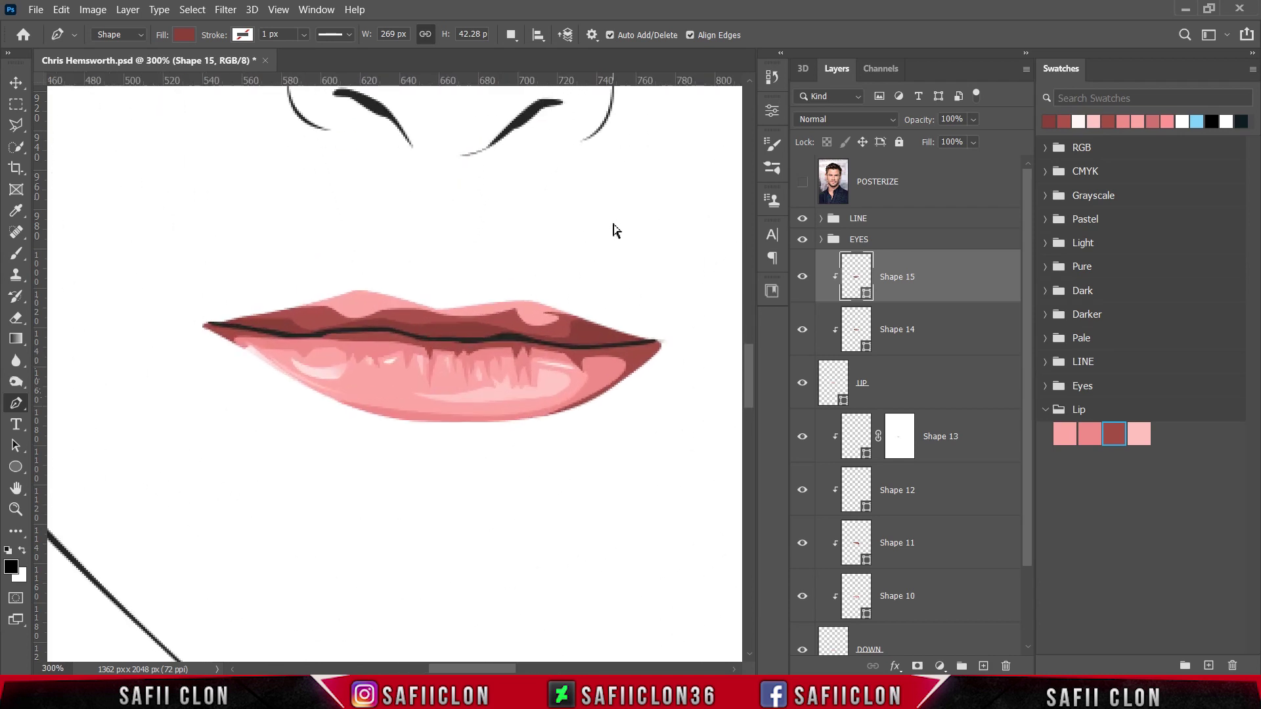
{"action": "key", "text": "ctrl+h"}
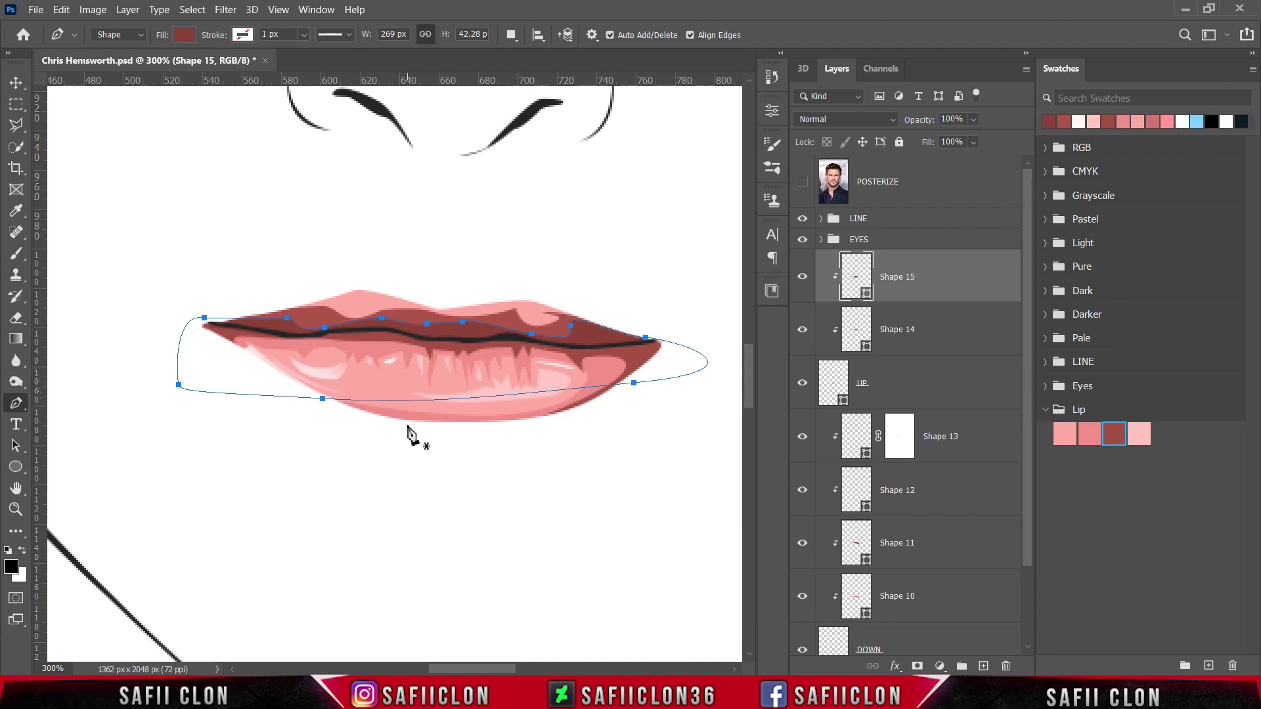
{"action": "scroll", "coordinate": [407, 434], "scroll_direction": "up", "scroll_amount": 1}
Step: Set the Pen path operation to New Layer and briefly toggle the posterized reference photo
{"action": "left_click", "coordinate": [512, 35]}
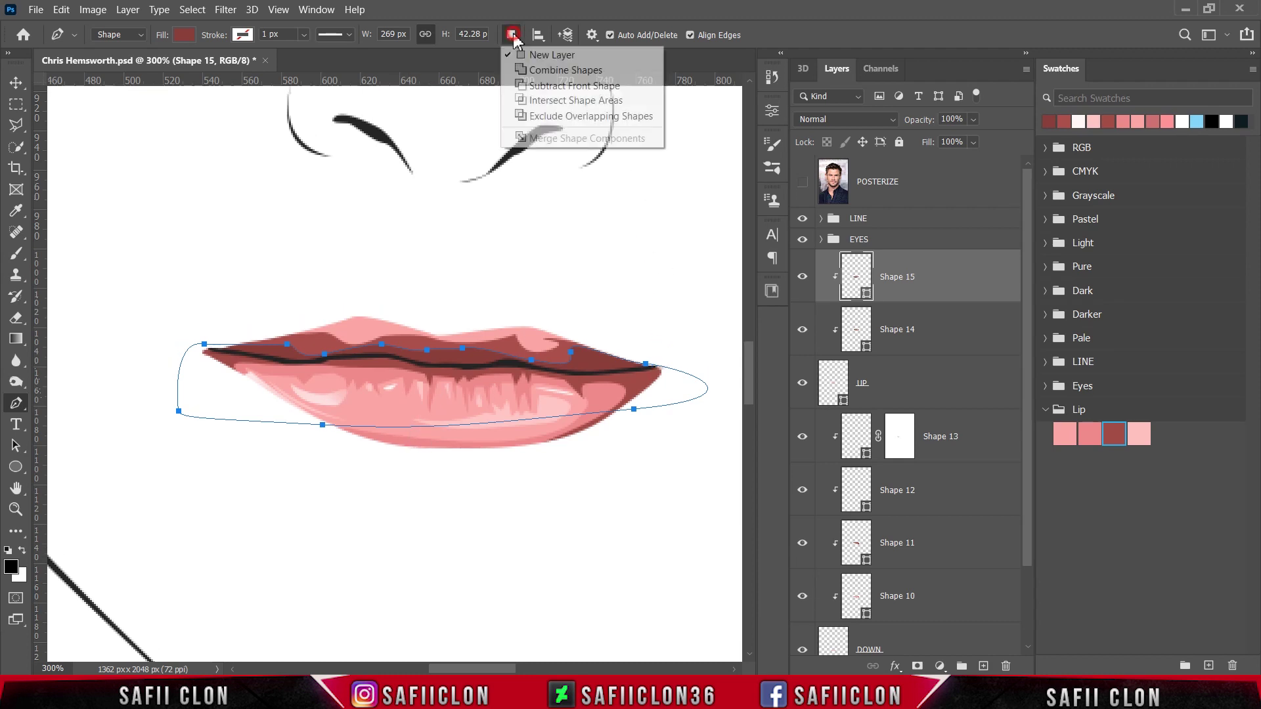
{"action": "left_click", "coordinate": [537, 56]}
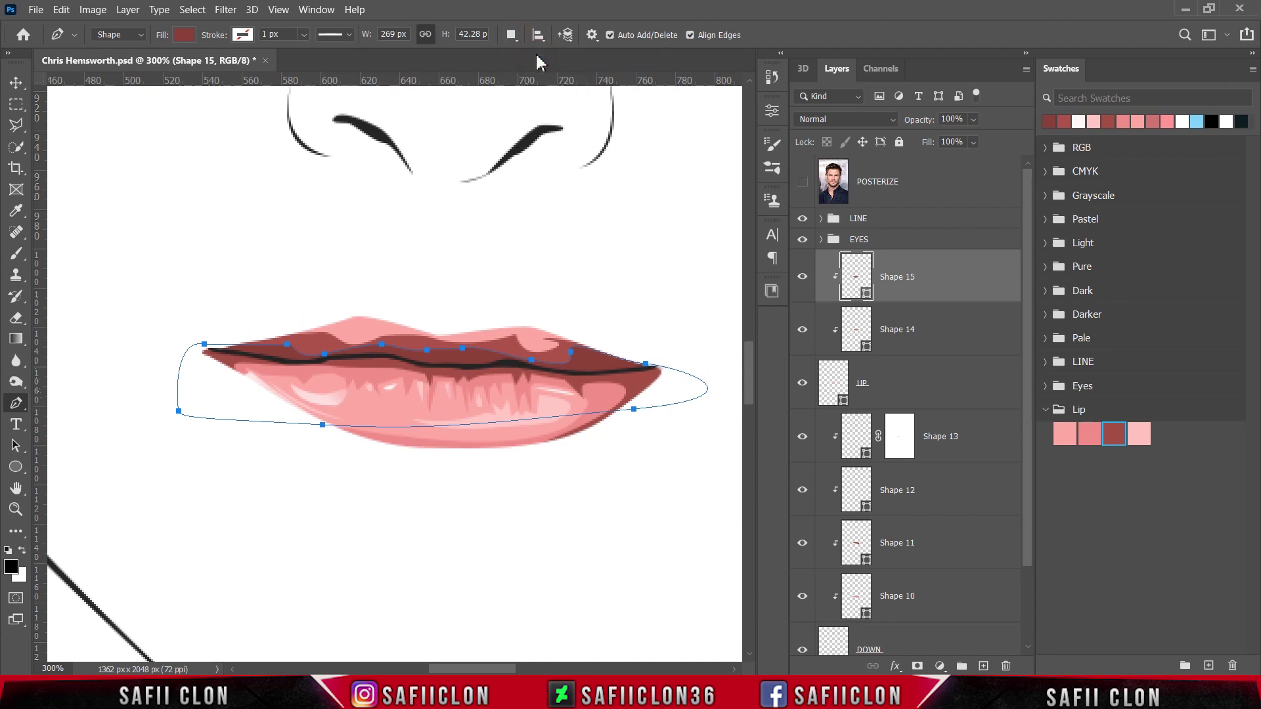
{"action": "left_click", "coordinate": [803, 183]}
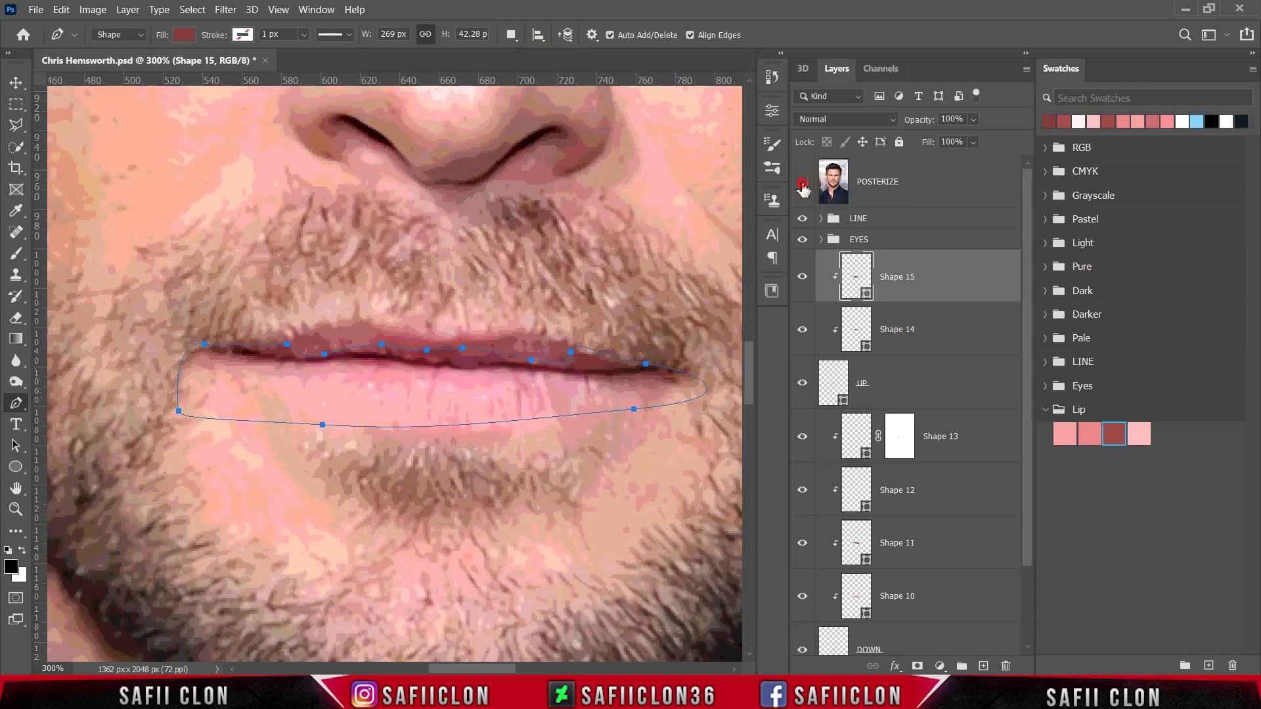
{"action": "left_click", "coordinate": [803, 184]}
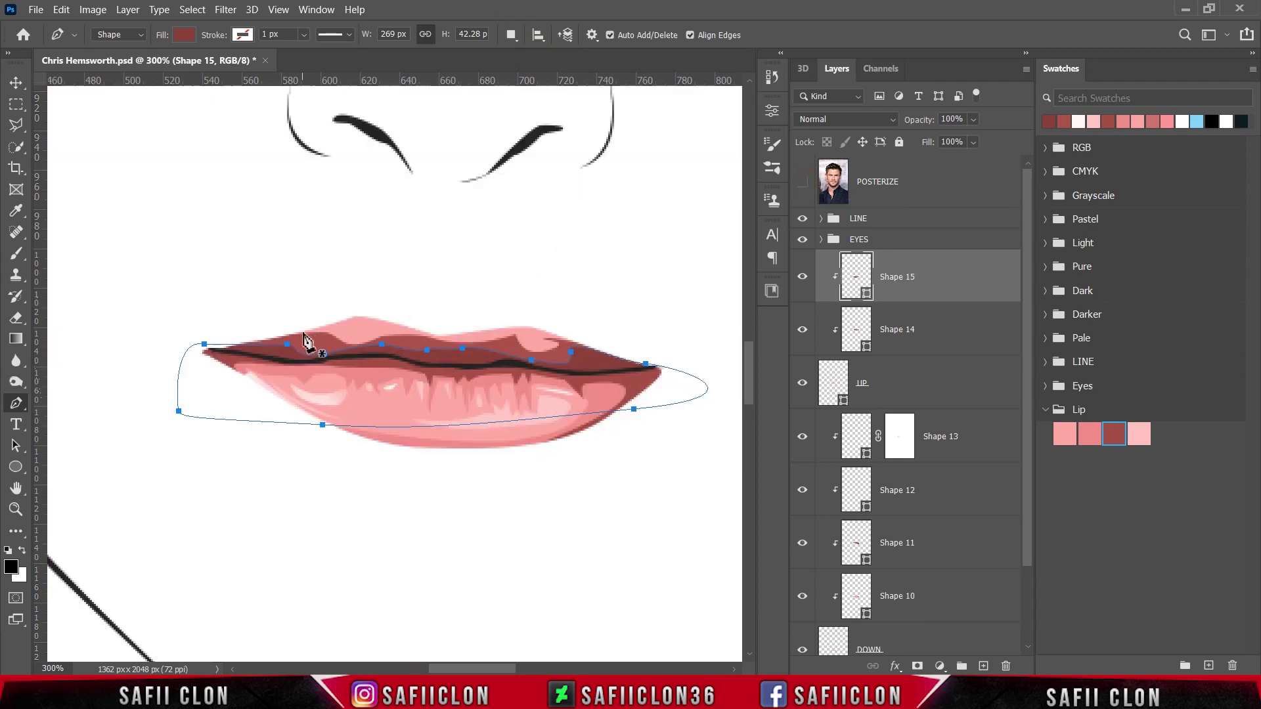
Step: Trace the Shape 16 highlight with the Pen tool along the upper lip's top edge
{"action": "left_click", "coordinate": [299, 330]}
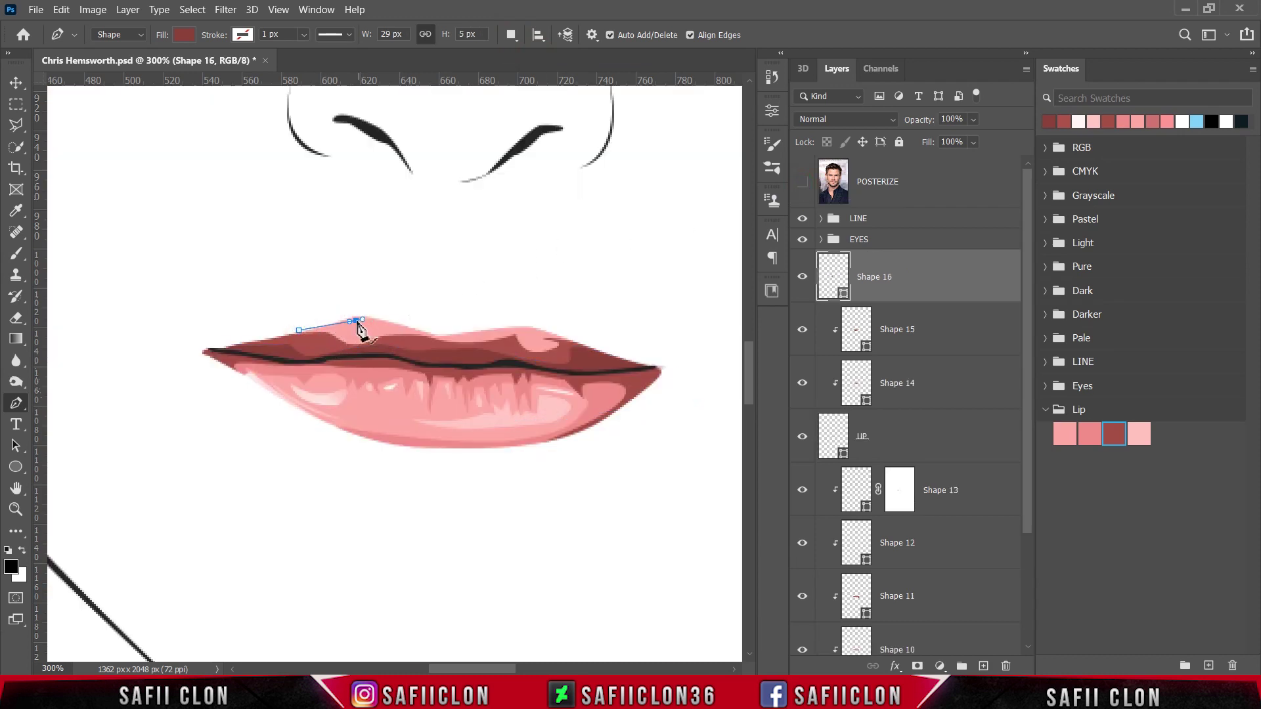
{"action": "left_click_drag", "start_coordinate": [339, 325], "coordinate": [353, 323]}
{"action": "left_click", "coordinate": [402, 328]}
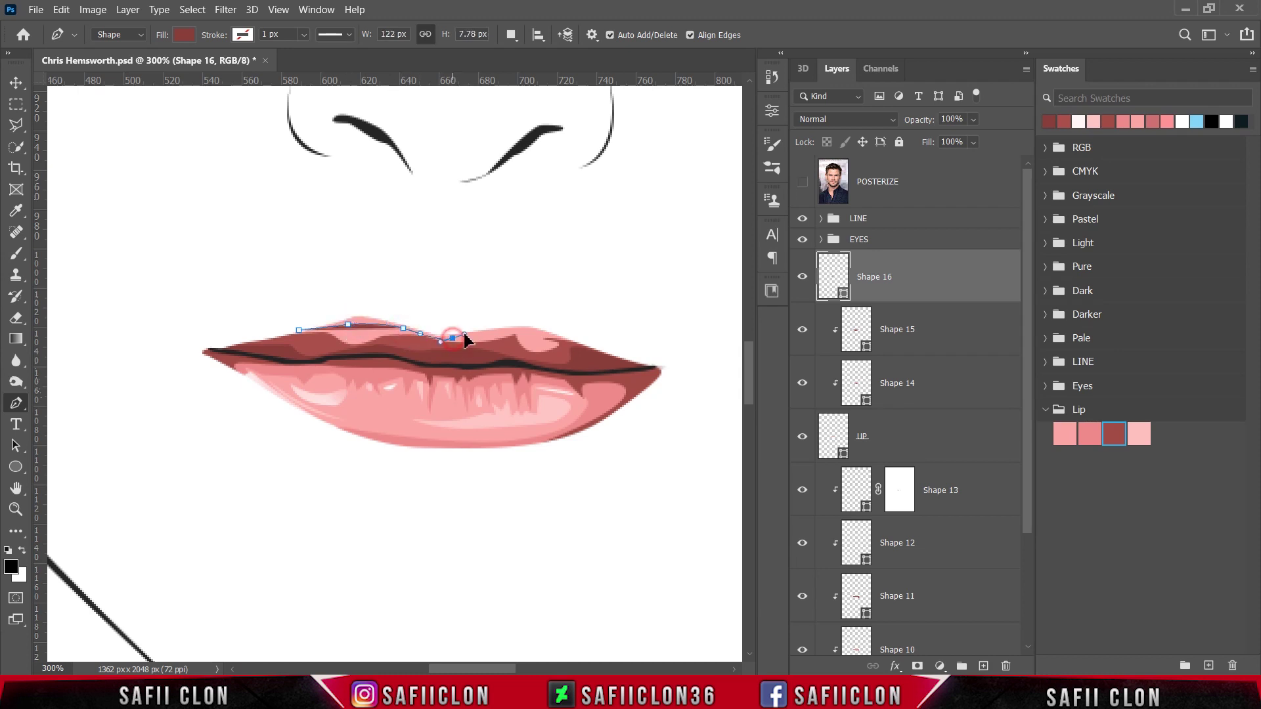
{"action": "left_click_drag", "start_coordinate": [452, 339], "coordinate": [469, 336]}
{"action": "left_click_drag", "start_coordinate": [561, 336], "coordinate": [588, 344]}
{"action": "left_click", "coordinate": [553, 299]}
{"action": "left_click", "coordinate": [427, 293]}
{"action": "left_click", "coordinate": [336, 289]}
{"action": "left_click", "coordinate": [299, 292]}
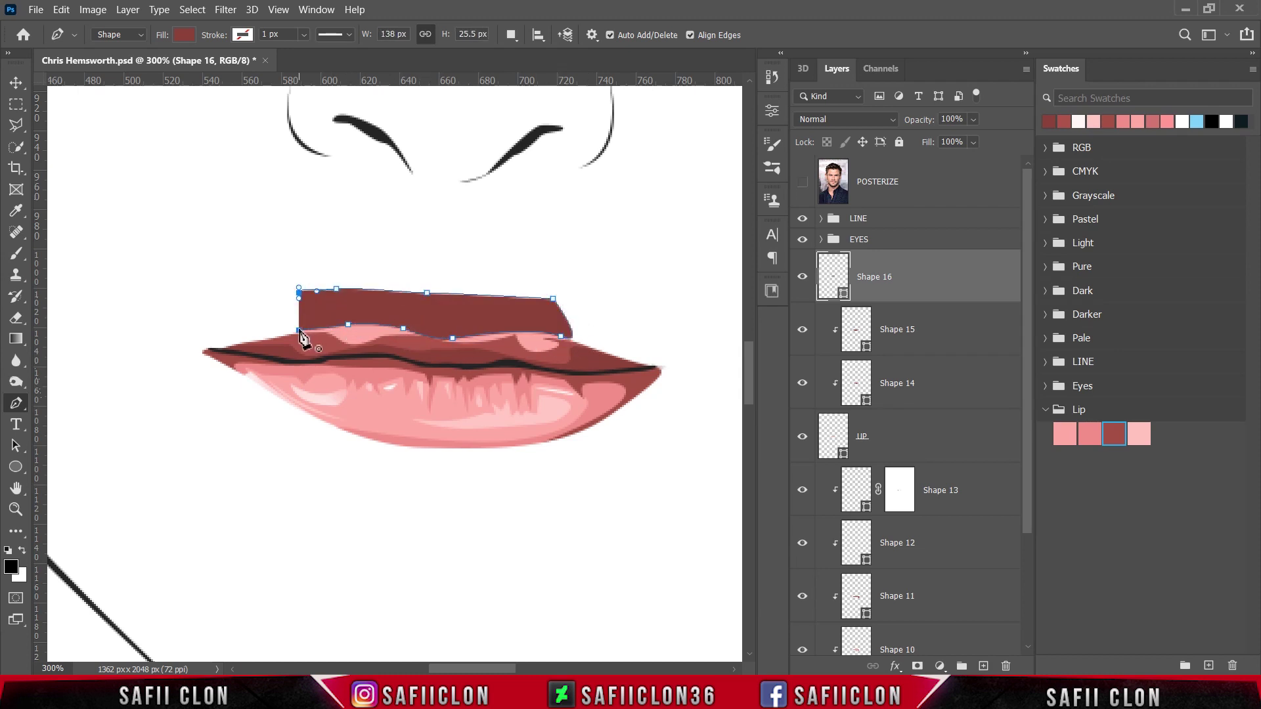
{"action": "left_click", "coordinate": [299, 330]}
Step: Clip Shape 16 to the lip shapes and fill it light pink f9a4a5
{"action": "right_click", "coordinate": [911, 284]}
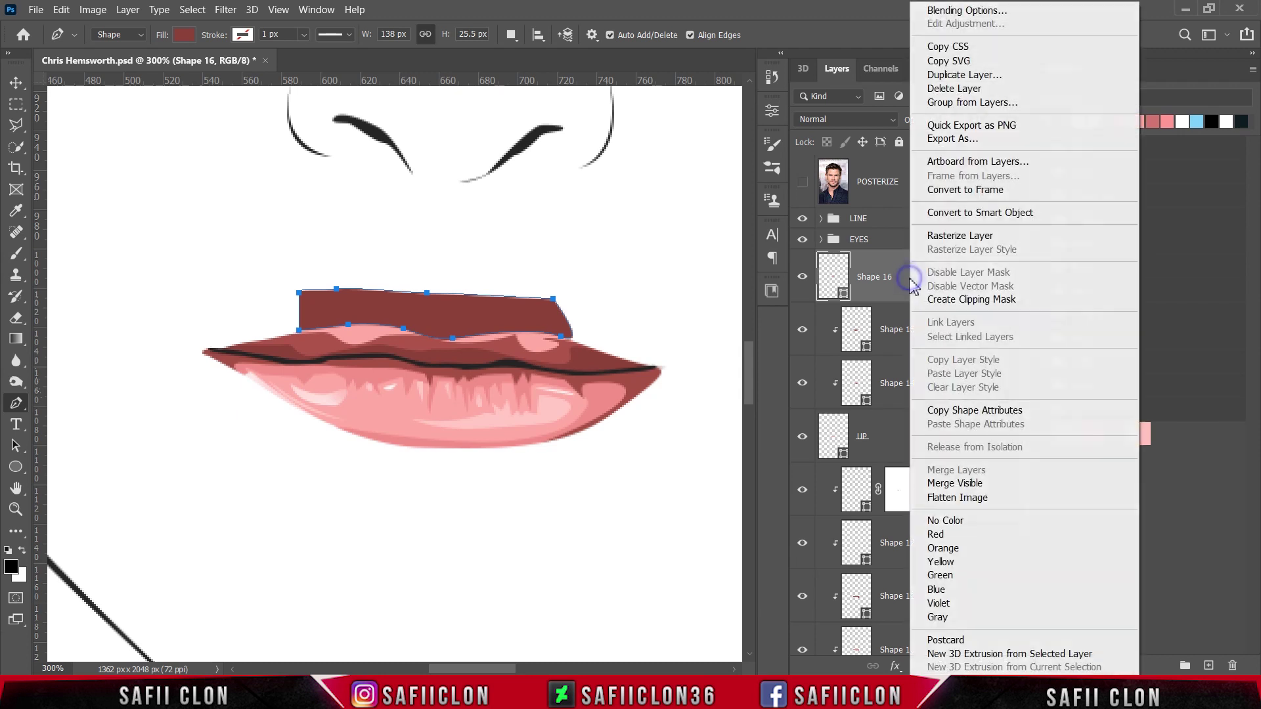
{"action": "left_click", "coordinate": [944, 295]}
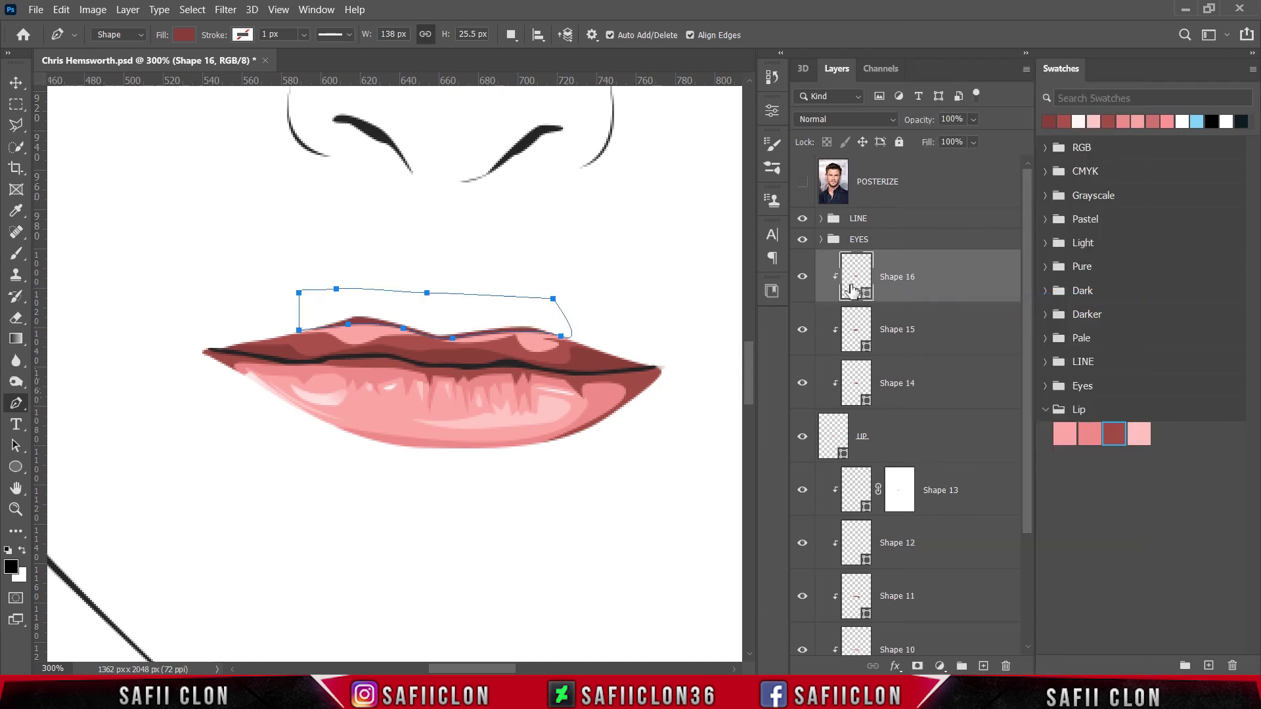
{"action": "double_click", "coordinate": [867, 294]}
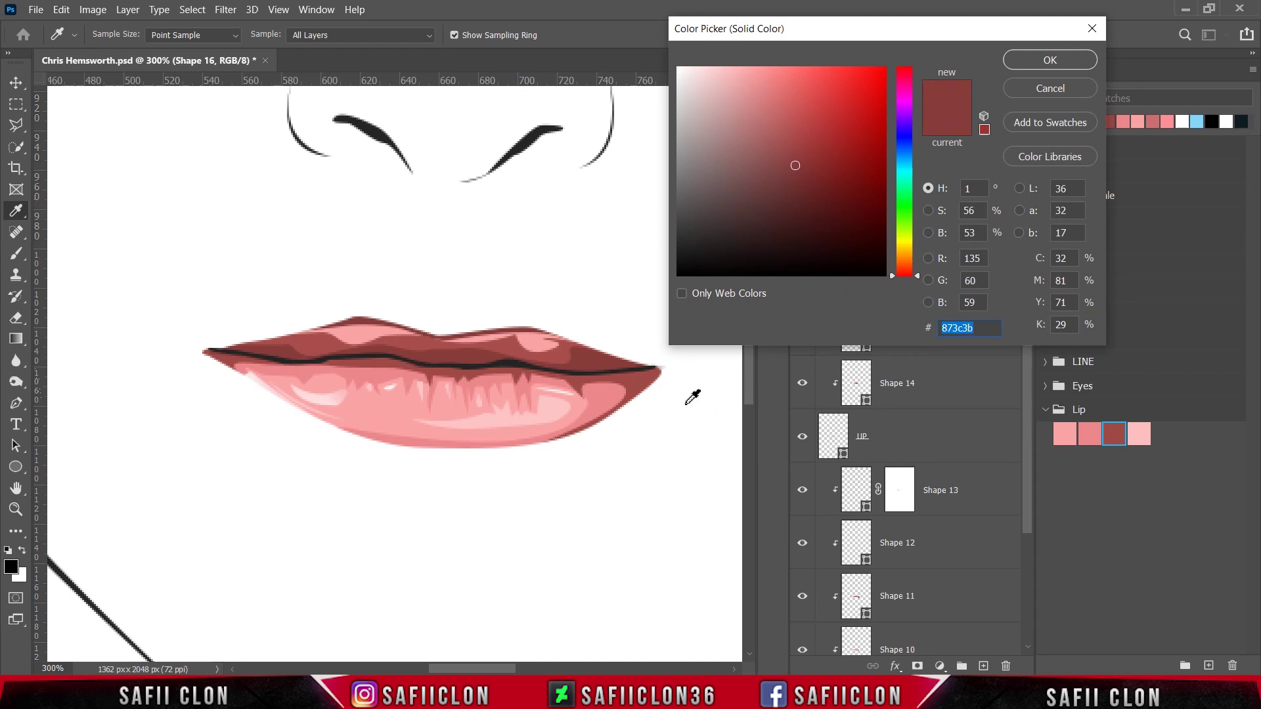
{"action": "left_click", "coordinate": [538, 343]}
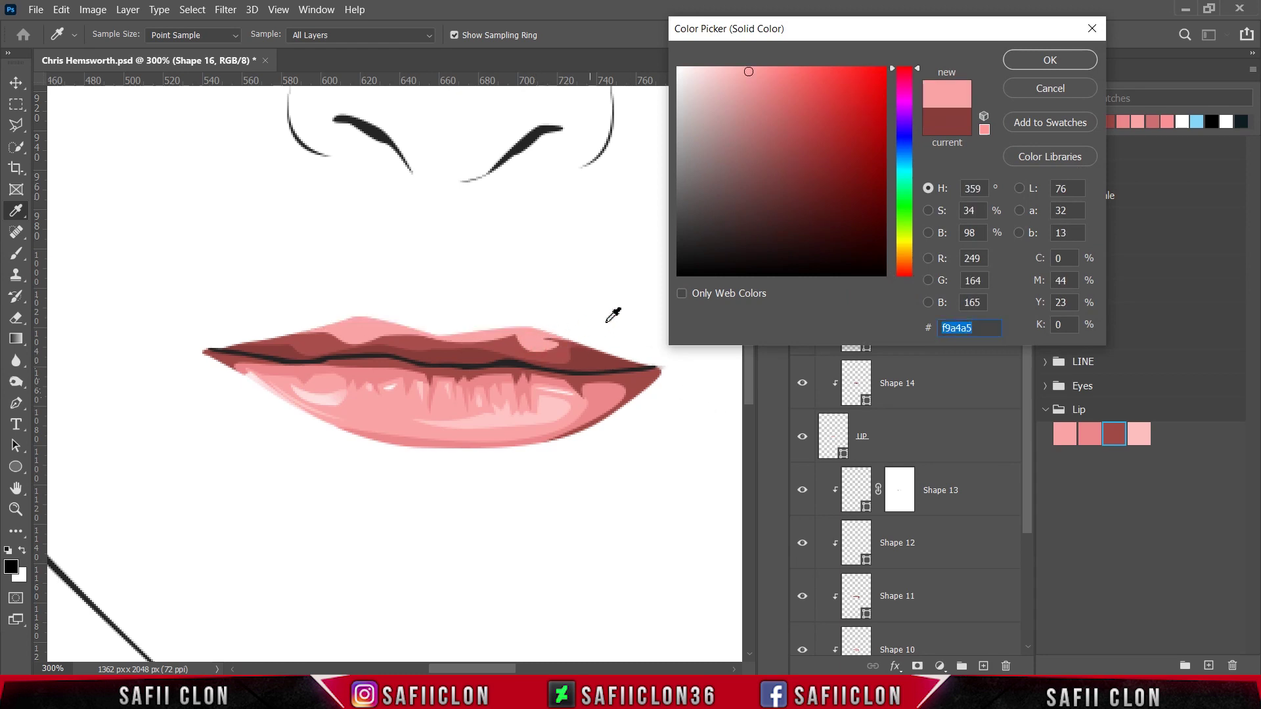
{"action": "left_click", "coordinate": [1038, 64]}
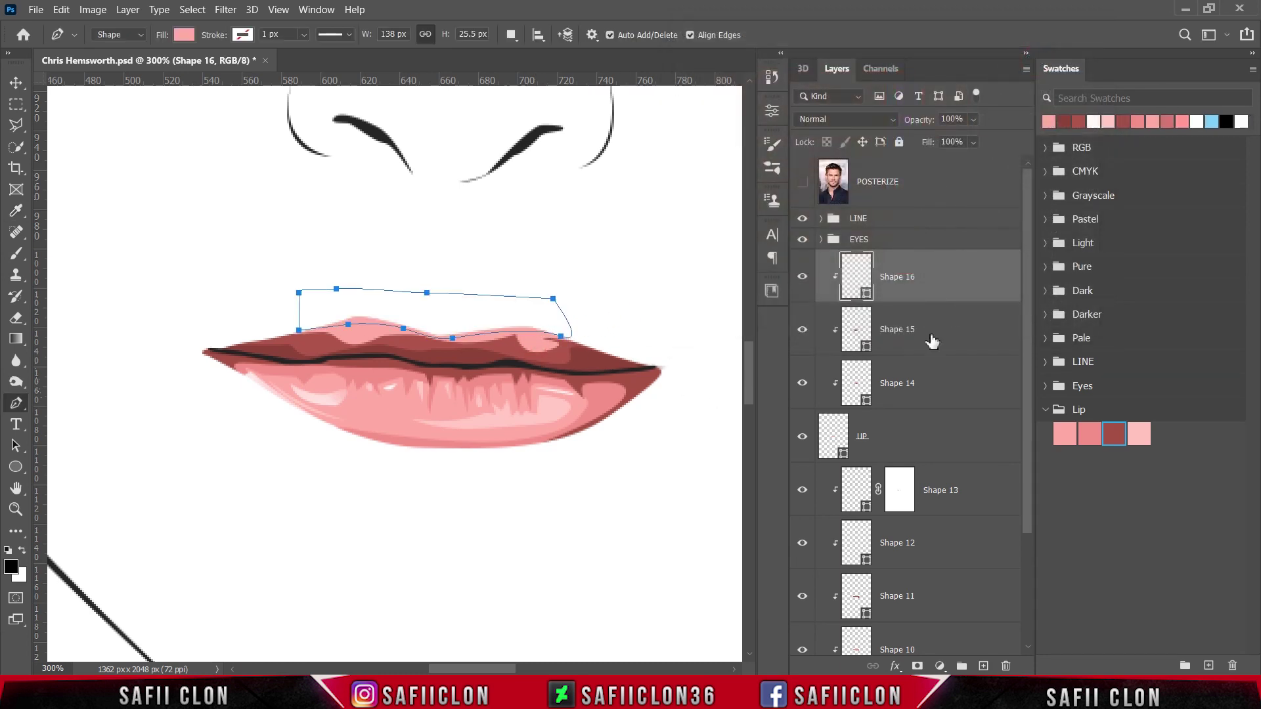
{"action": "left_click", "coordinate": [863, 455]}
Step: Retune the UP lip layer's fill to a slightly darker pink from the Lip swatches
{"action": "left_click", "coordinate": [805, 439]}
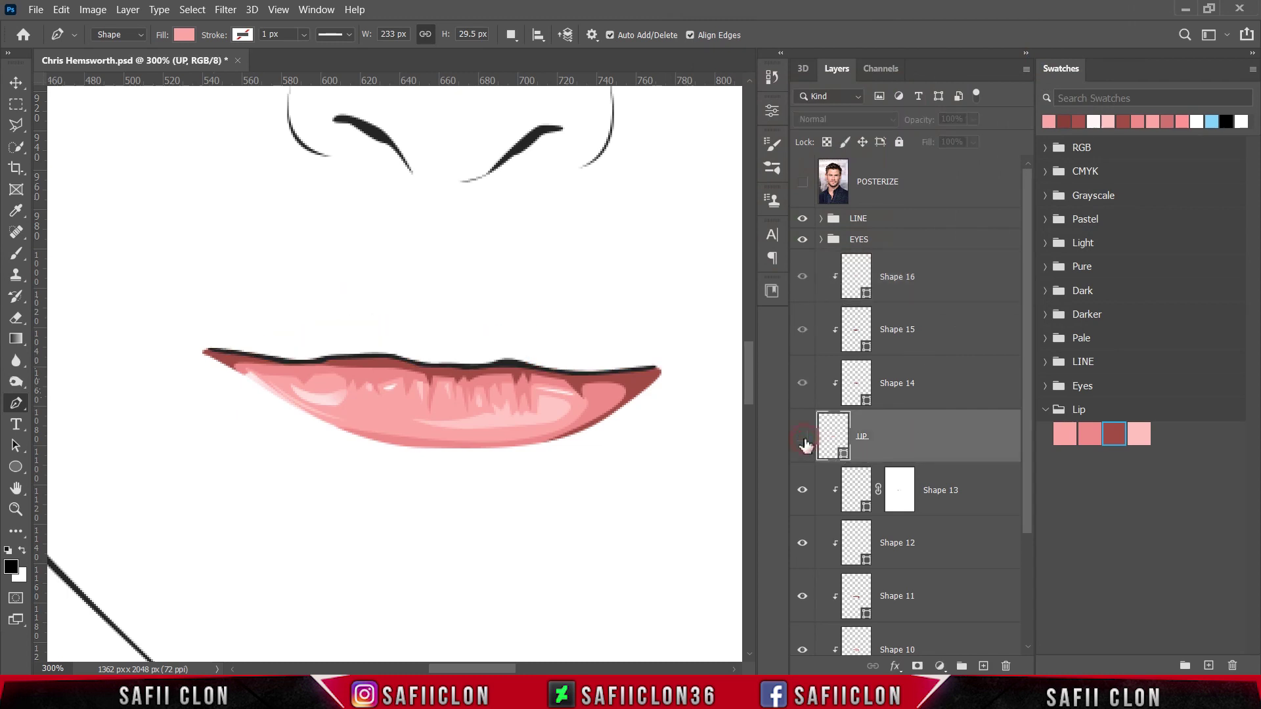
{"action": "double_click", "coordinate": [844, 455]}
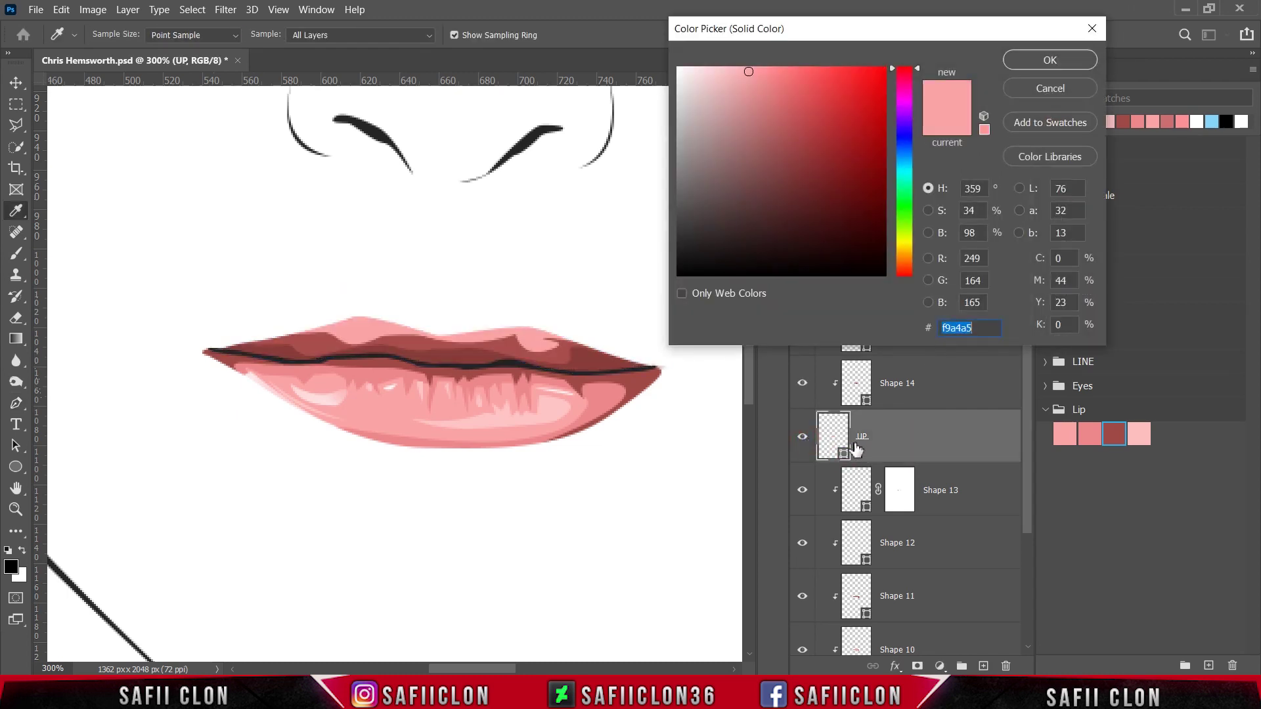
{"action": "left_click", "coordinate": [1087, 432]}
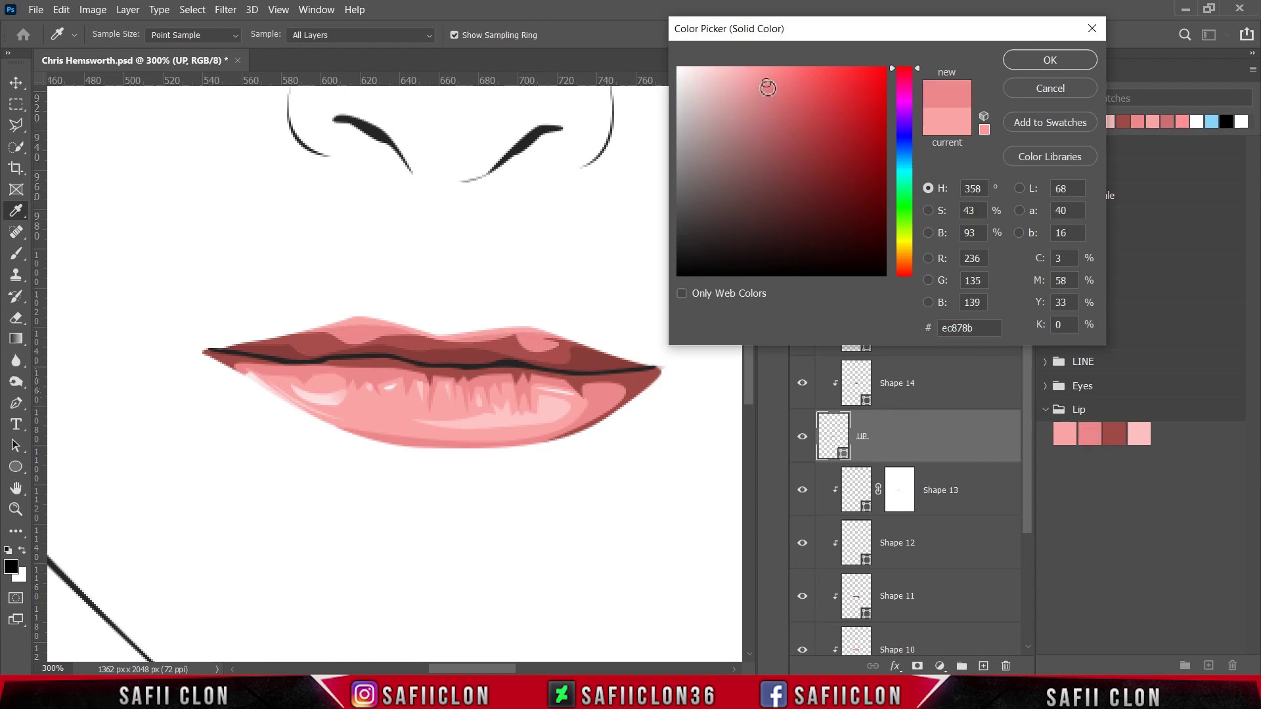
{"action": "left_click", "coordinate": [768, 89]}
{"action": "left_click", "coordinate": [1034, 61]}
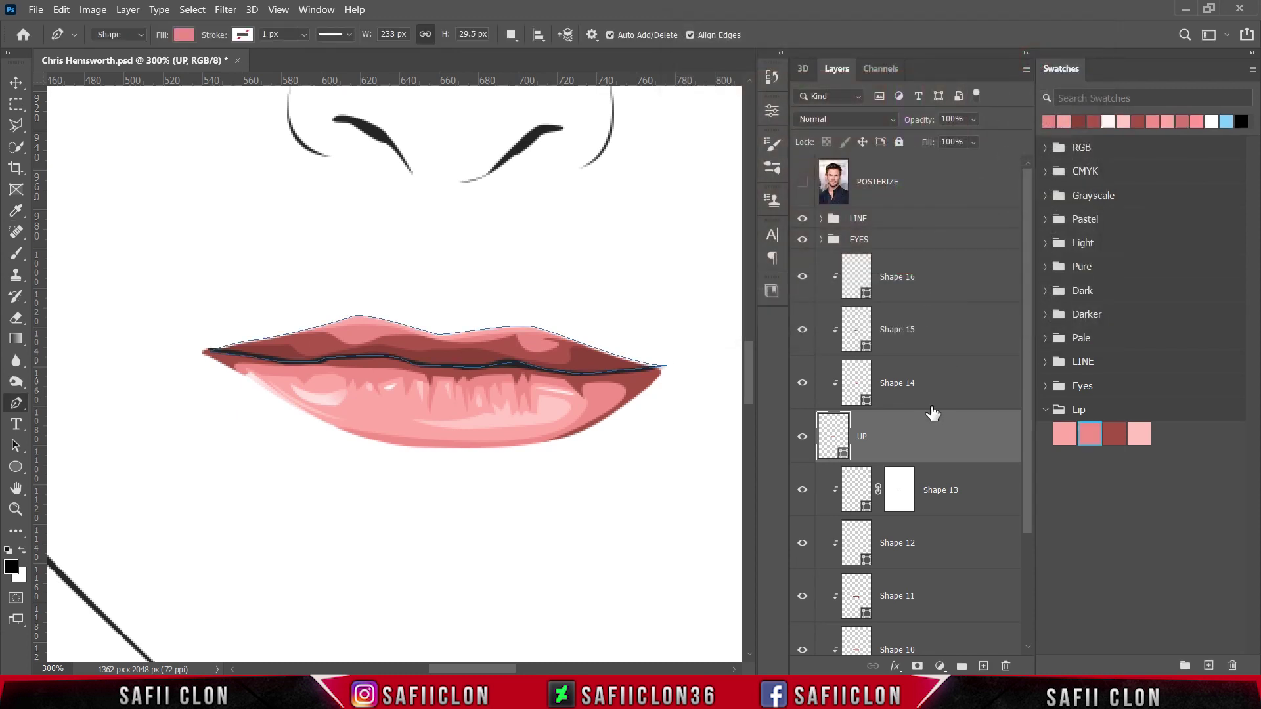
Step: Lighten the Shape 14 lip shading fill to red aa5250
{"action": "left_click", "coordinate": [940, 384]}
{"action": "left_click", "coordinate": [802, 387]}
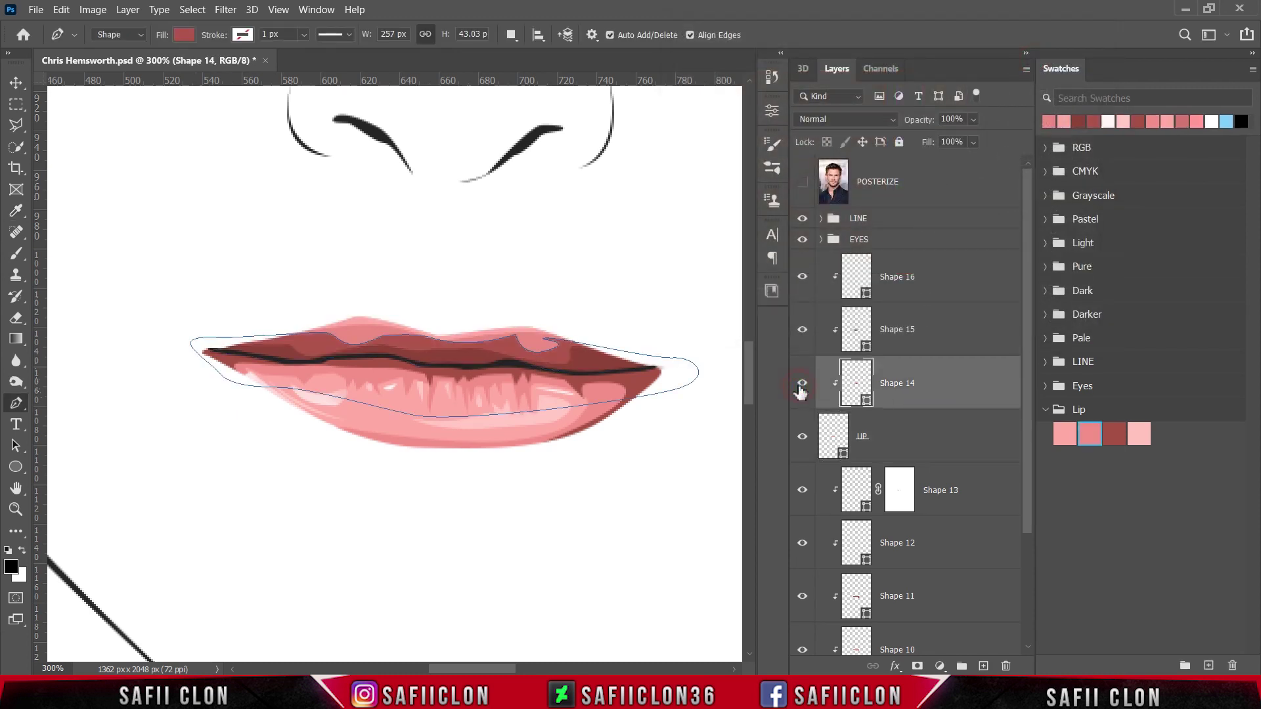
{"action": "double_click", "coordinate": [867, 401]}
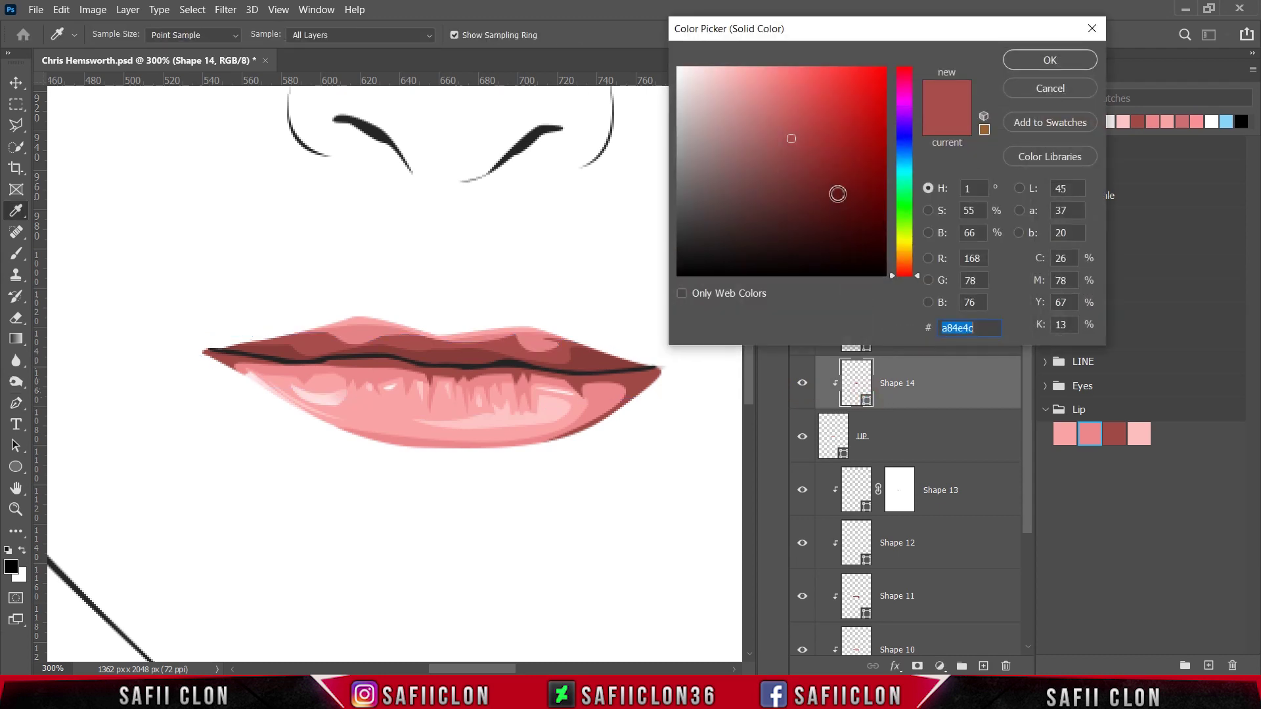
{"action": "left_click", "coordinate": [786, 131]}
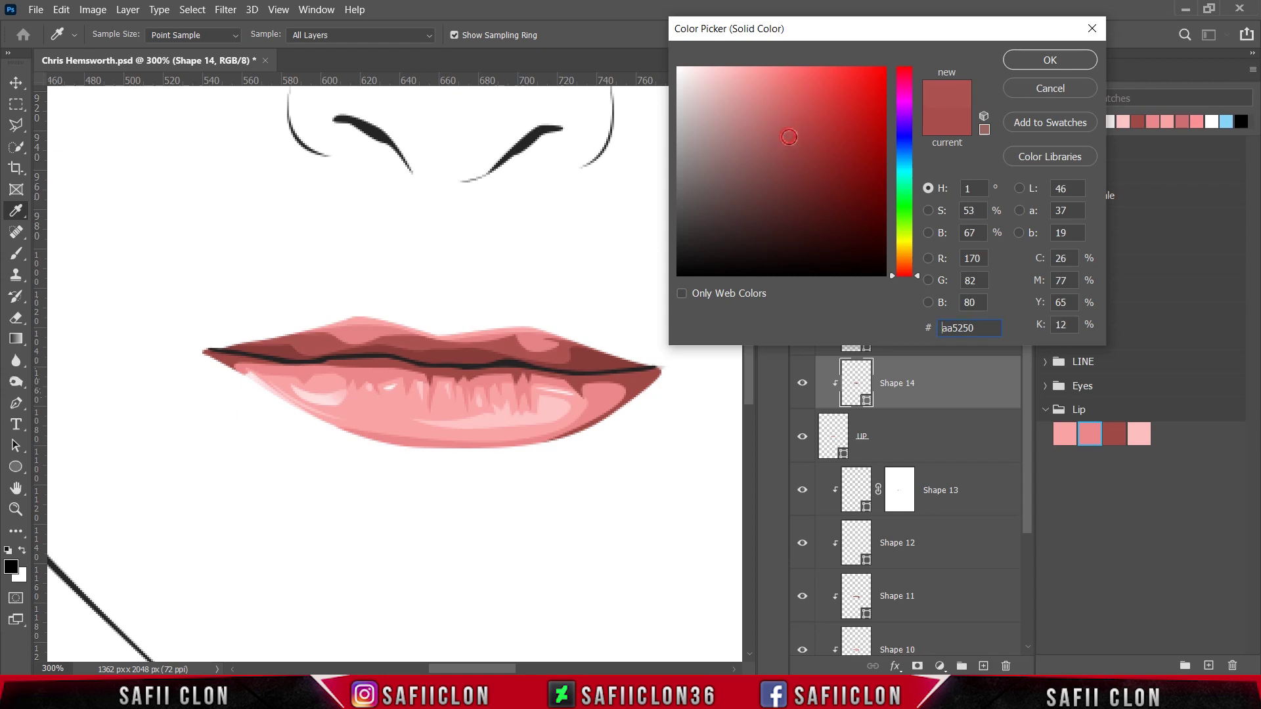
{"action": "left_click", "coordinate": [1078, 66]}
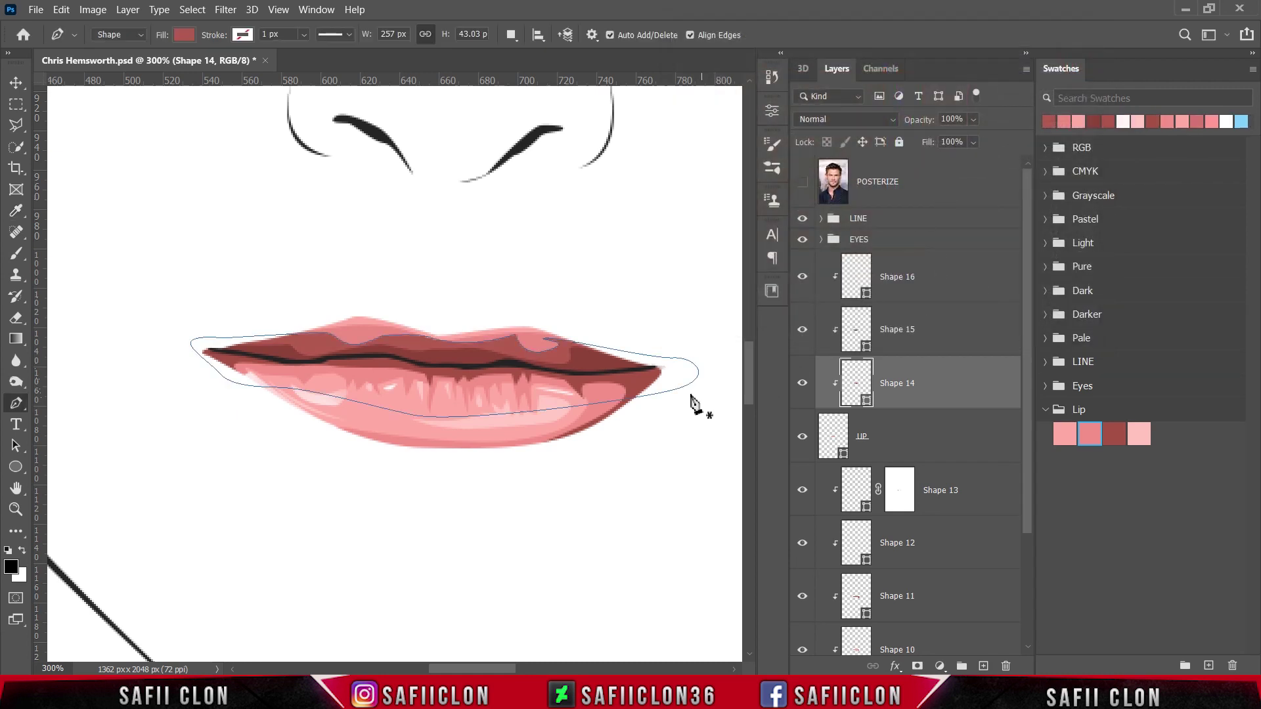
Step: Select Shape 16 and set the Pen path operation to New Layer
{"action": "left_click", "coordinate": [968, 279]}
{"action": "left_click", "coordinate": [511, 35]}
{"action": "left_click", "coordinate": [526, 55]}
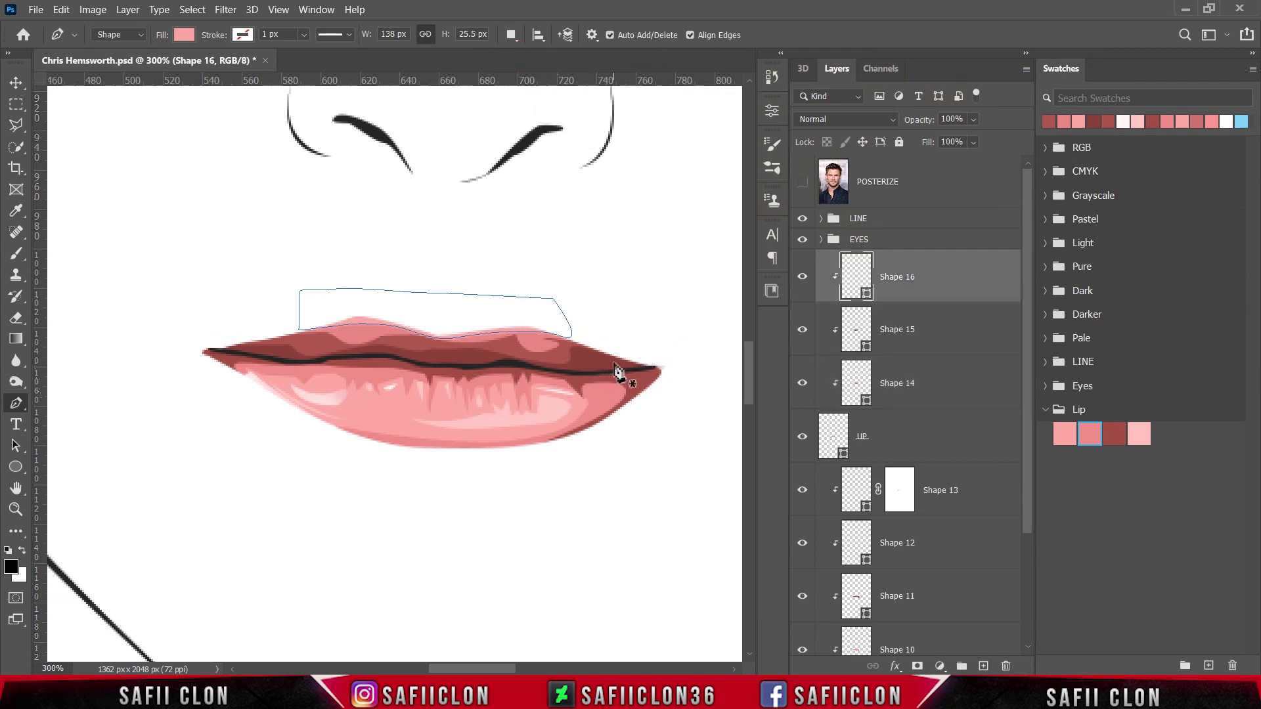
Step: Draw a first small highlight on the upper lip and switch the path operation to Combine Shapes
{"action": "left_click", "coordinate": [407, 334]}
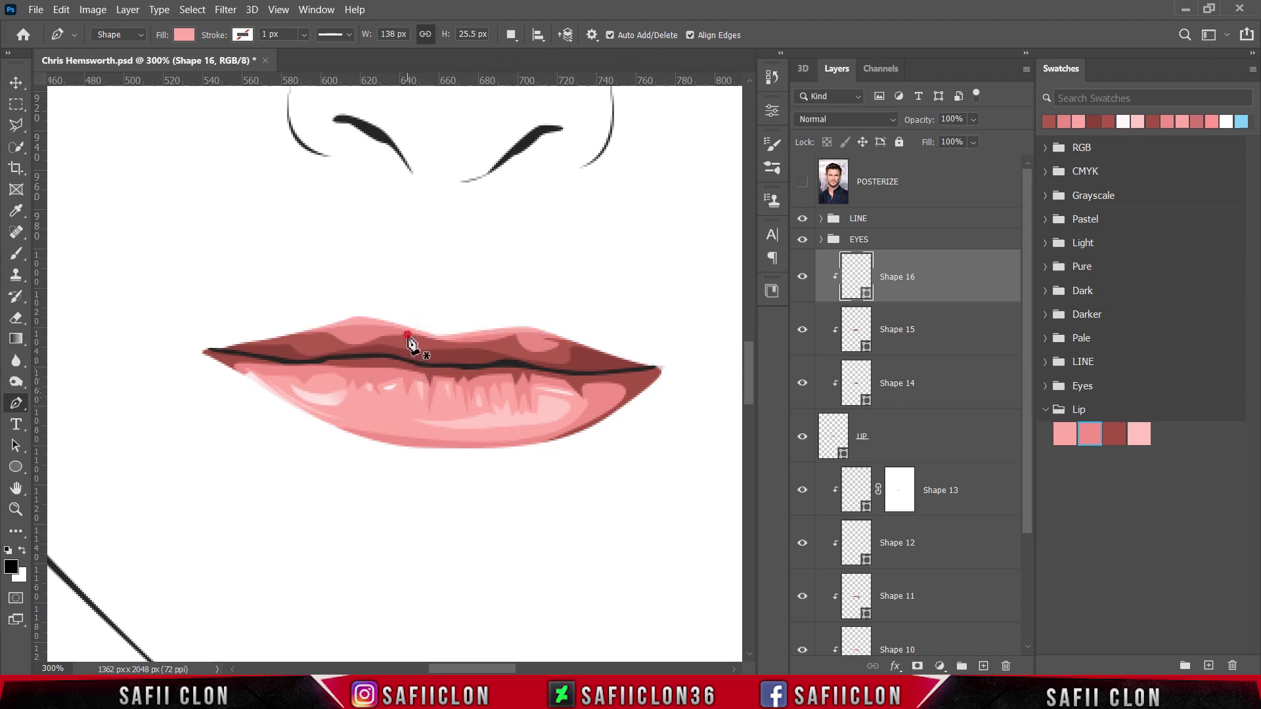
{"action": "left_click", "coordinate": [427, 356]}
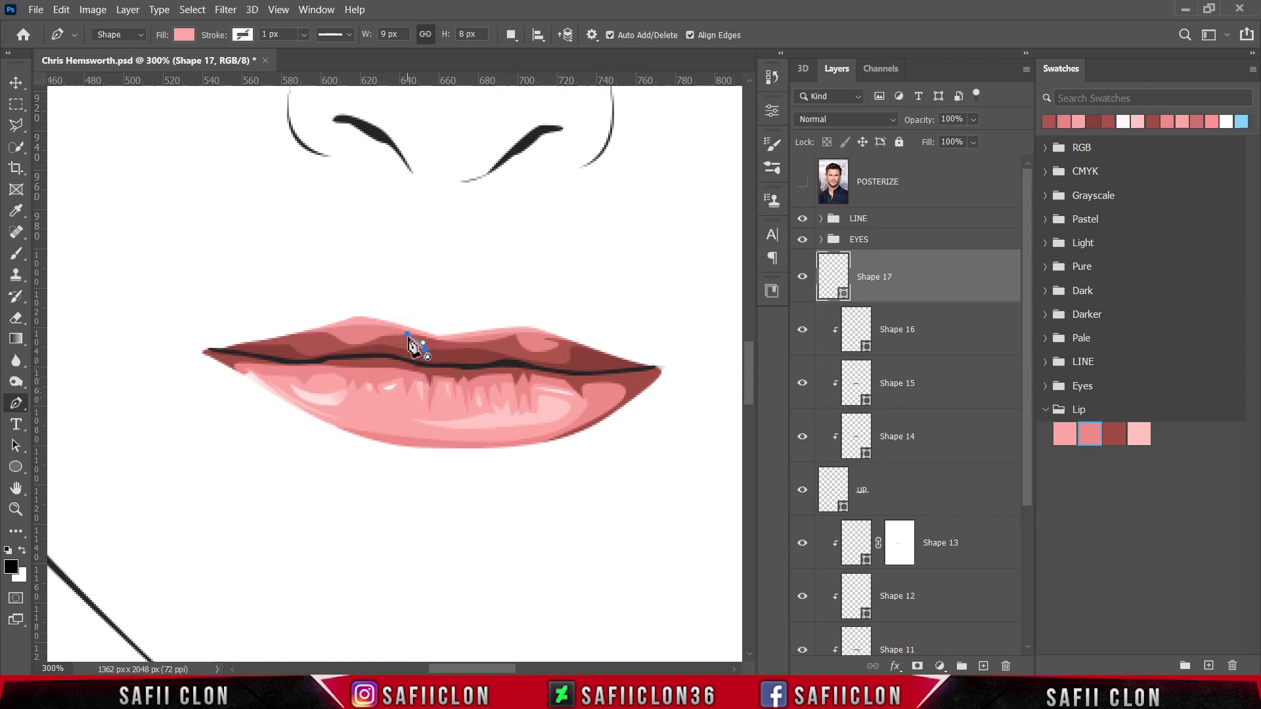
{"action": "left_click", "coordinate": [408, 335]}
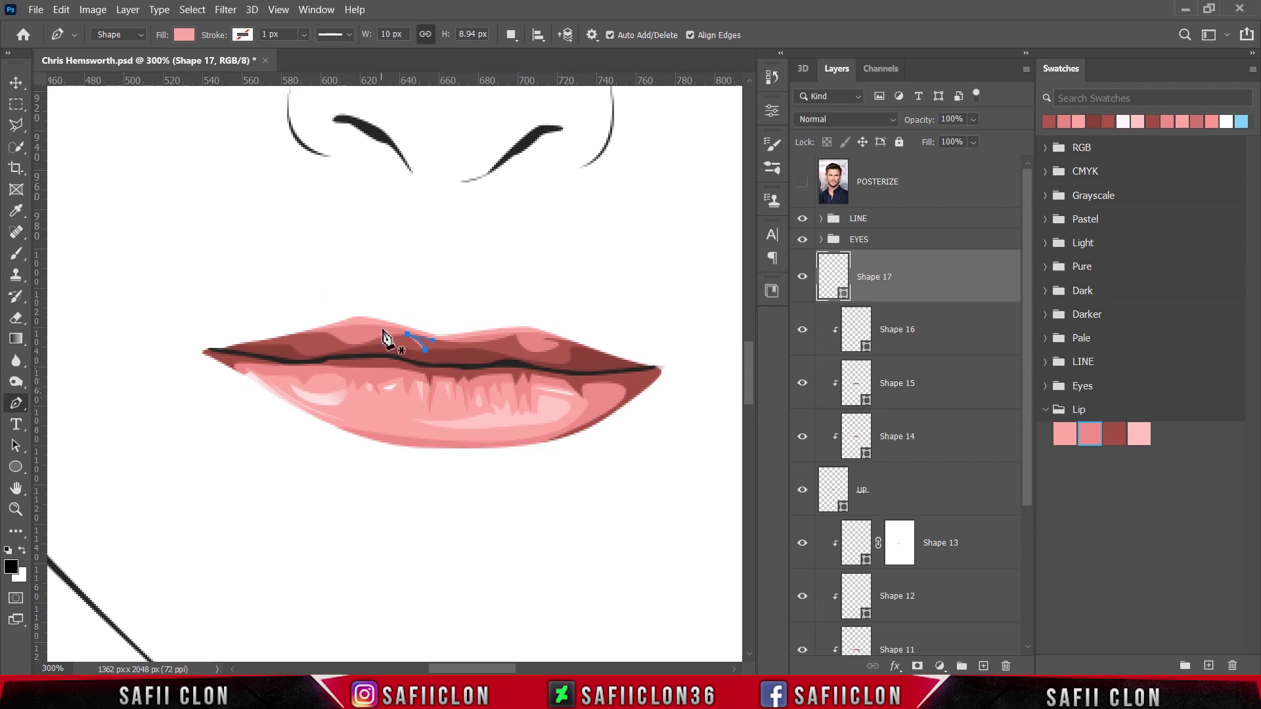
{"action": "left_click", "coordinate": [511, 34]}
{"action": "left_click", "coordinate": [535, 70]}
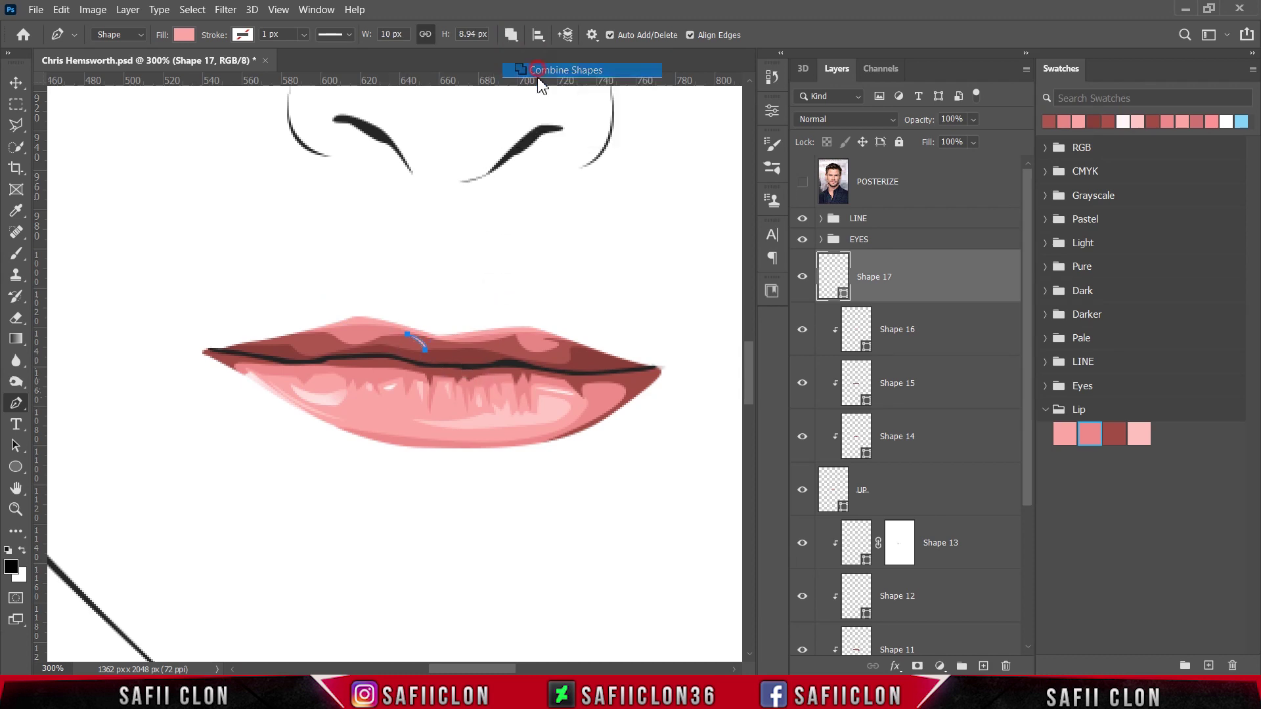
Step: Add more highlight strokes on the middle, left and right of the upper lip
{"action": "left_click", "coordinate": [437, 348]}
{"action": "left_click_drag", "start_coordinate": [450, 343], "coordinate": [465, 338]}
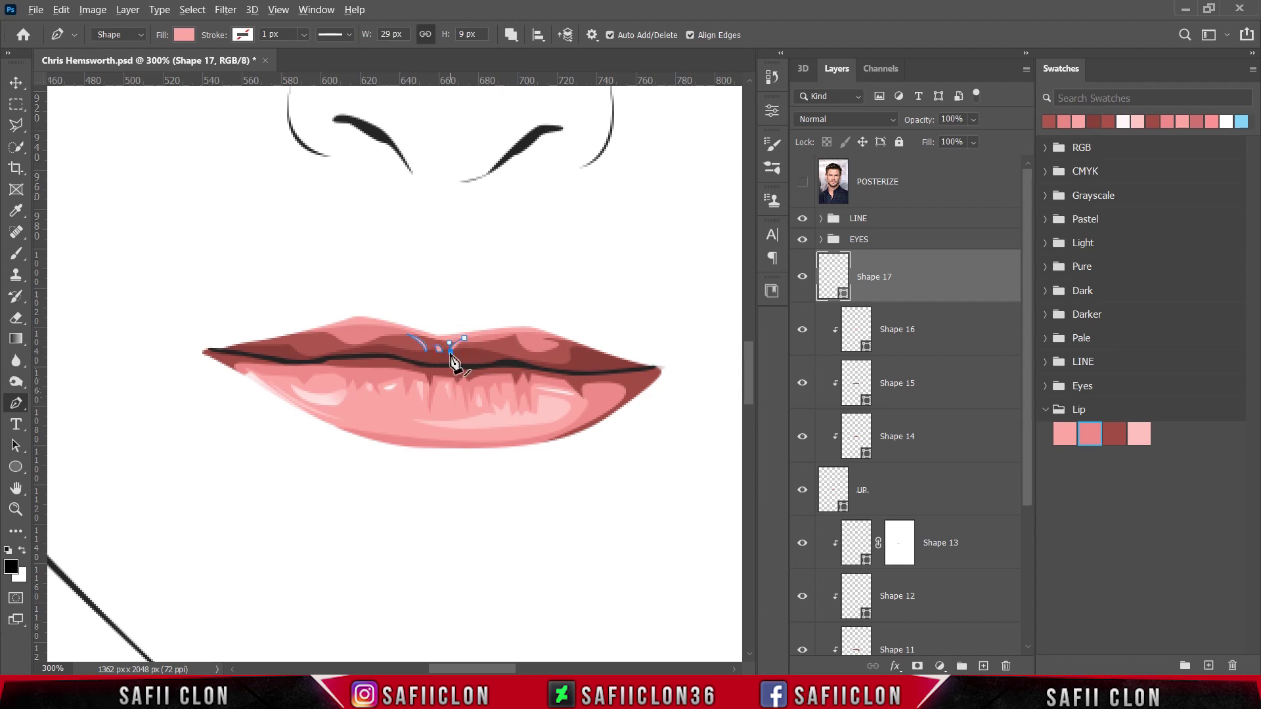
{"action": "key", "text": "Escape"}
{"action": "left_click", "coordinate": [306, 336]}
{"action": "key", "text": "Escape"}
{"action": "left_click", "coordinate": [532, 332]}
{"action": "left_click_drag", "start_coordinate": [620, 358], "coordinate": [631, 358]}
{"action": "key", "text": "Escape"}
{"action": "key", "text": "Escape"}
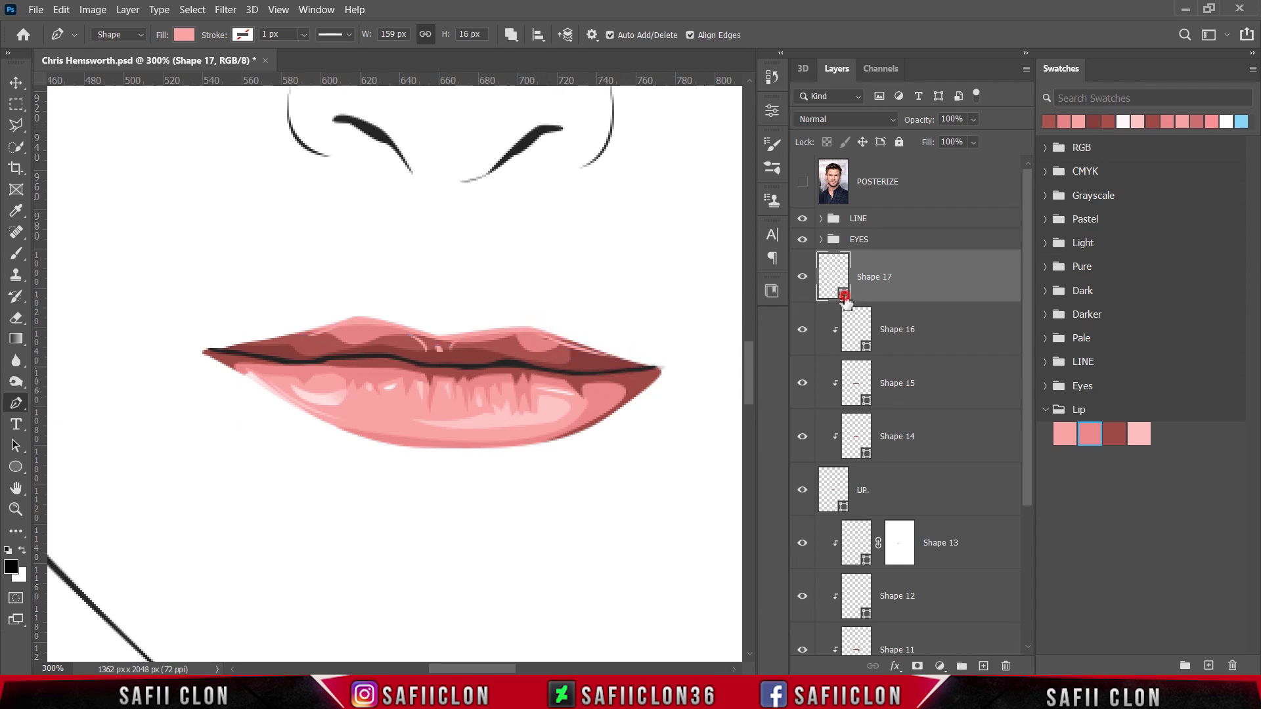
Step: Fill the Shape 17 highlights pale pink ffd2d2 and zoom out to check the portrait
{"action": "double_click", "coordinate": [844, 295]}
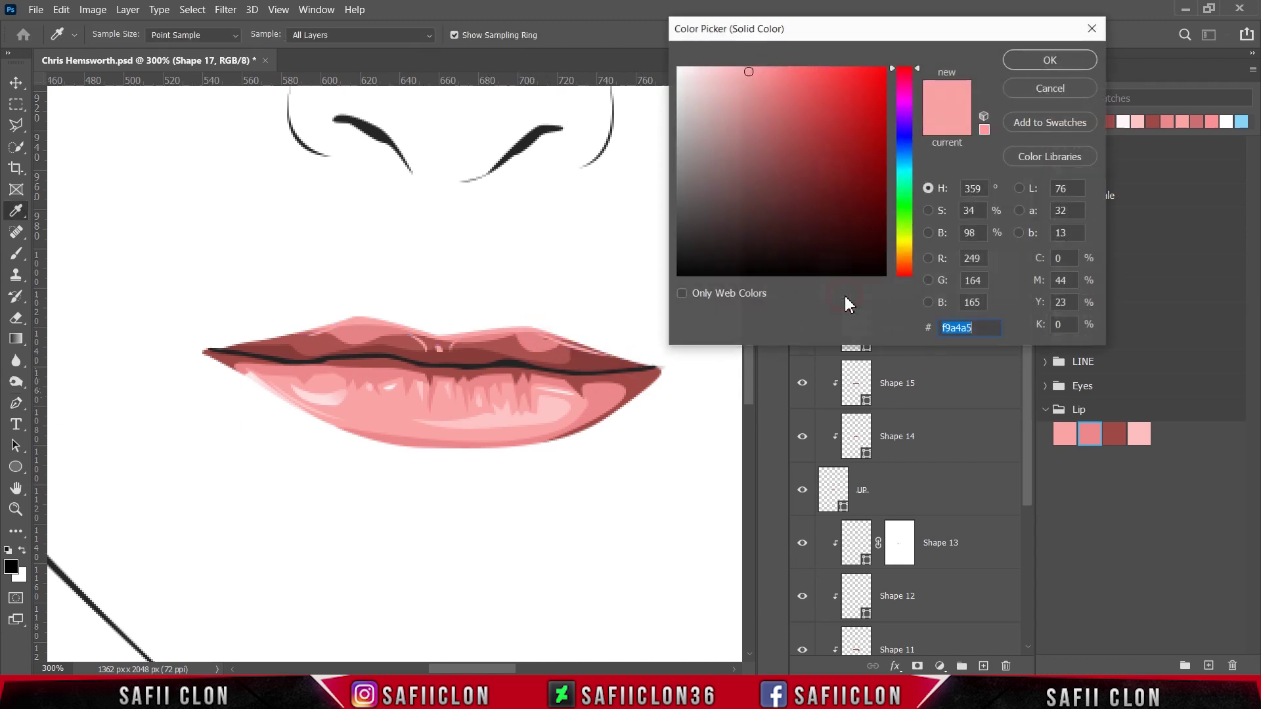
{"action": "left_click", "coordinate": [1141, 434]}
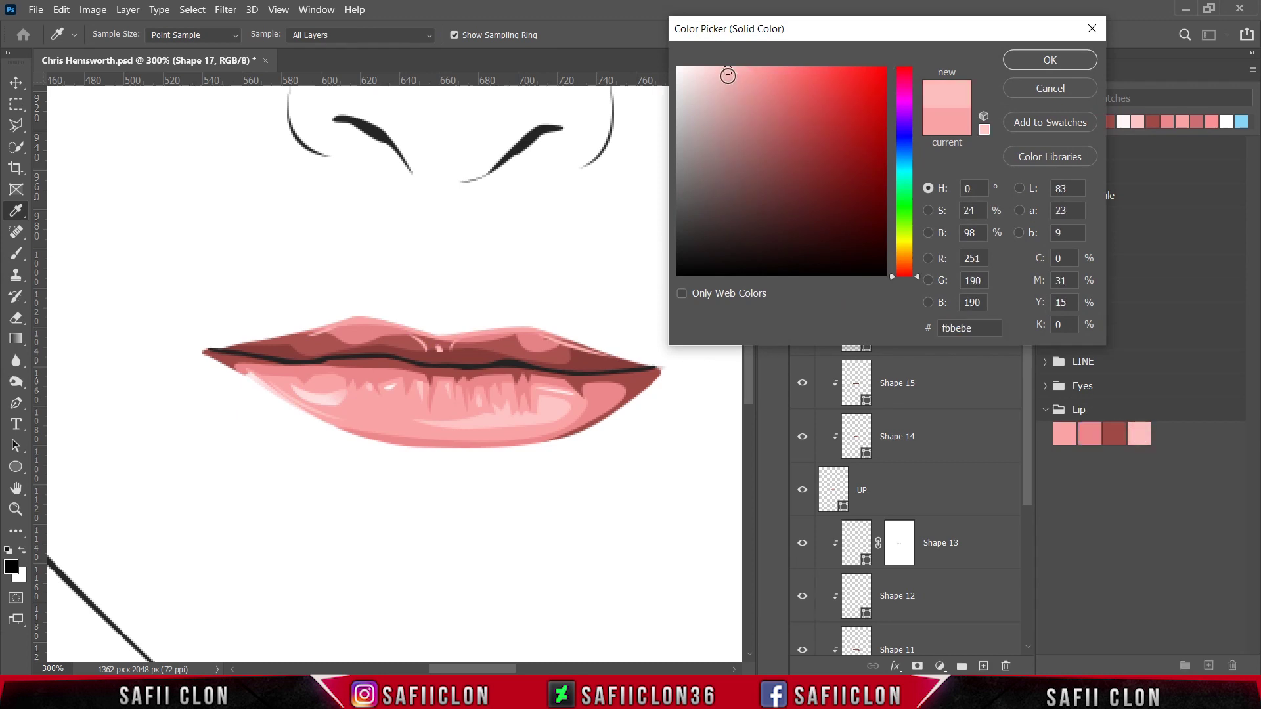
{"action": "left_click_drag", "start_coordinate": [724, 71], "coordinate": [715, 65]}
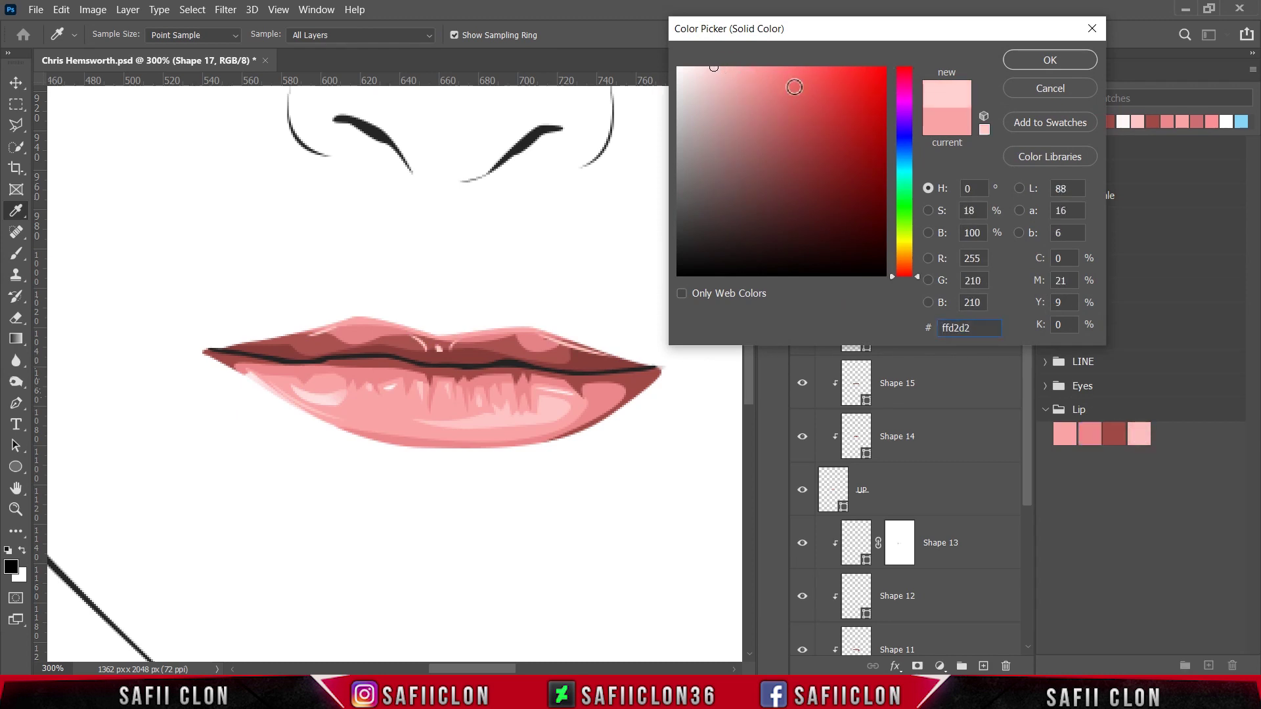
{"action": "left_click", "coordinate": [1048, 60]}
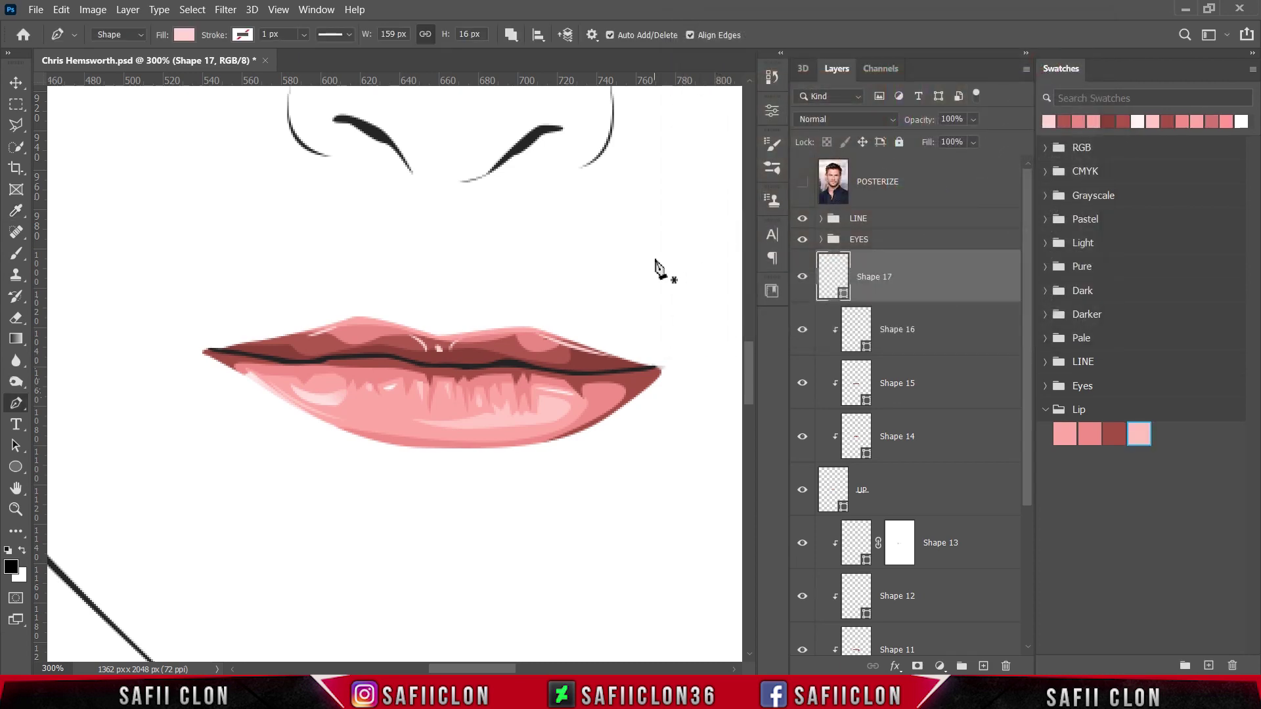
{"action": "key", "text": "ctrl+minus"}
{"action": "key", "text": "ctrl+minus"}
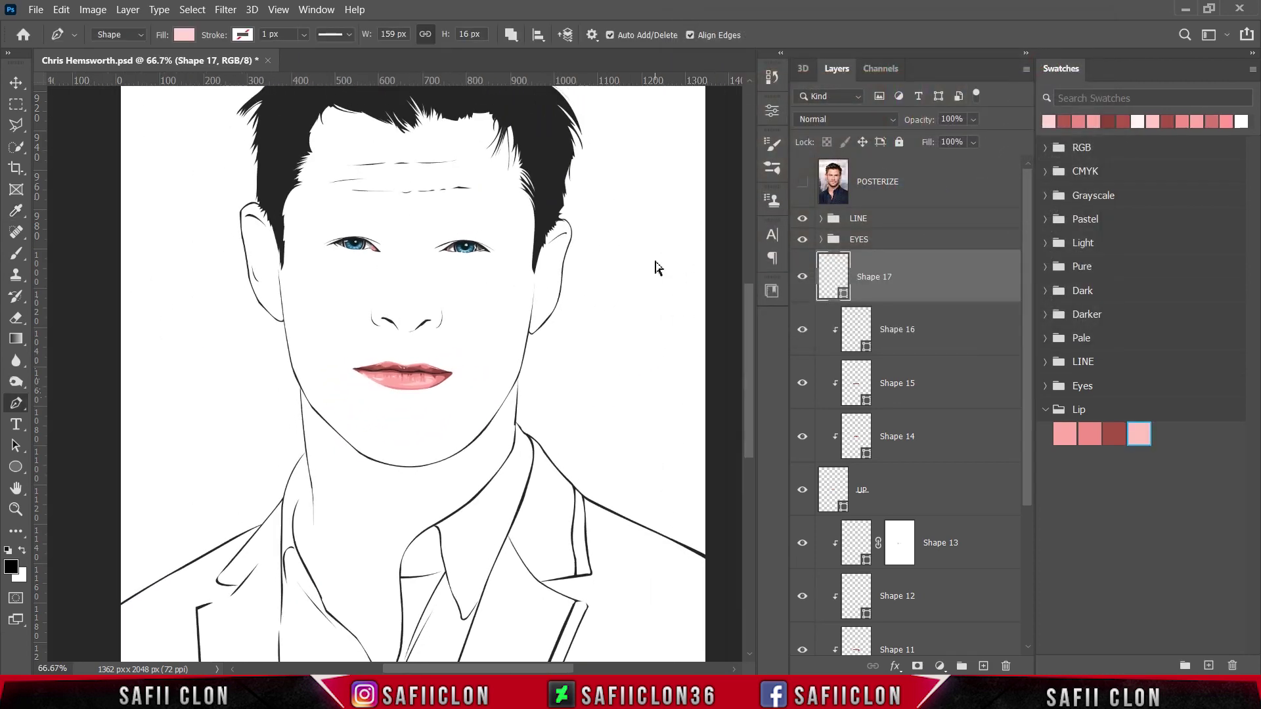
{"action": "key", "text": "ctrl+minus"}
Step: Clip Shape 17 to the lip layers beneath and compare against the upper lip base
{"action": "key", "text": "ctrl+1"}
{"action": "key", "text": "ctrl+plus"}
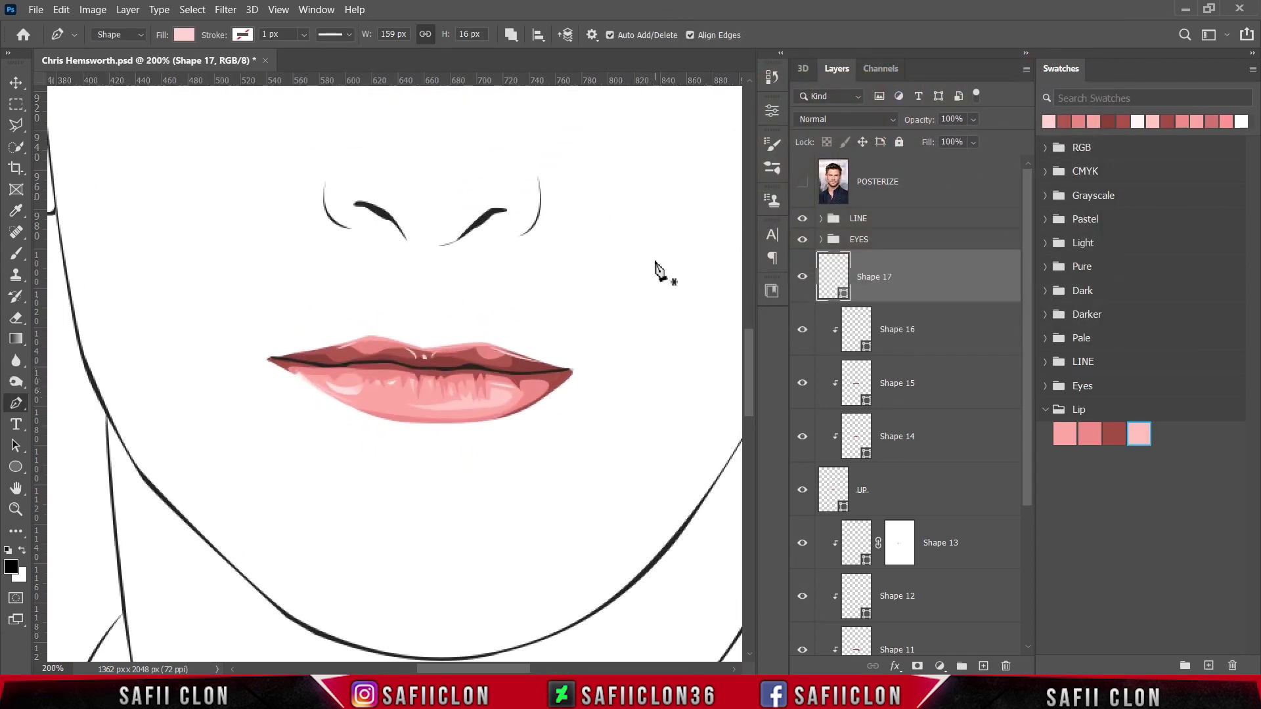
{"action": "right_click", "coordinate": [928, 279]}
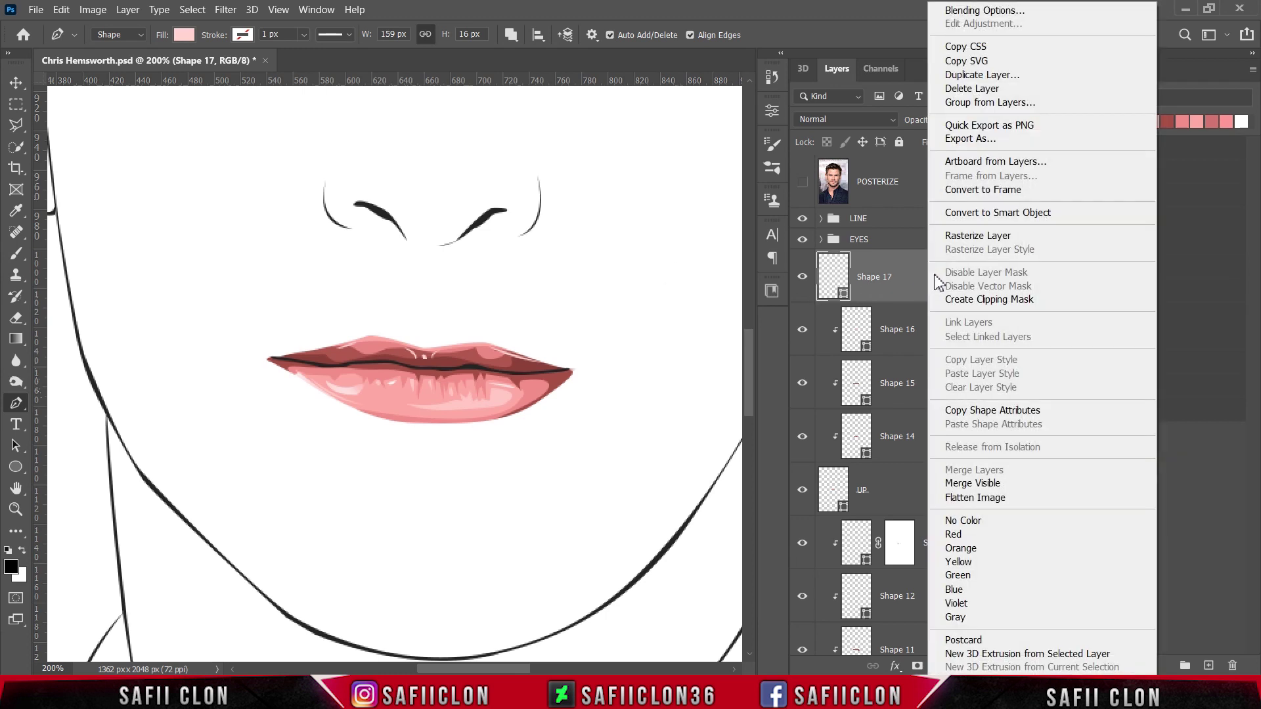
{"action": "left_click", "coordinate": [971, 301]}
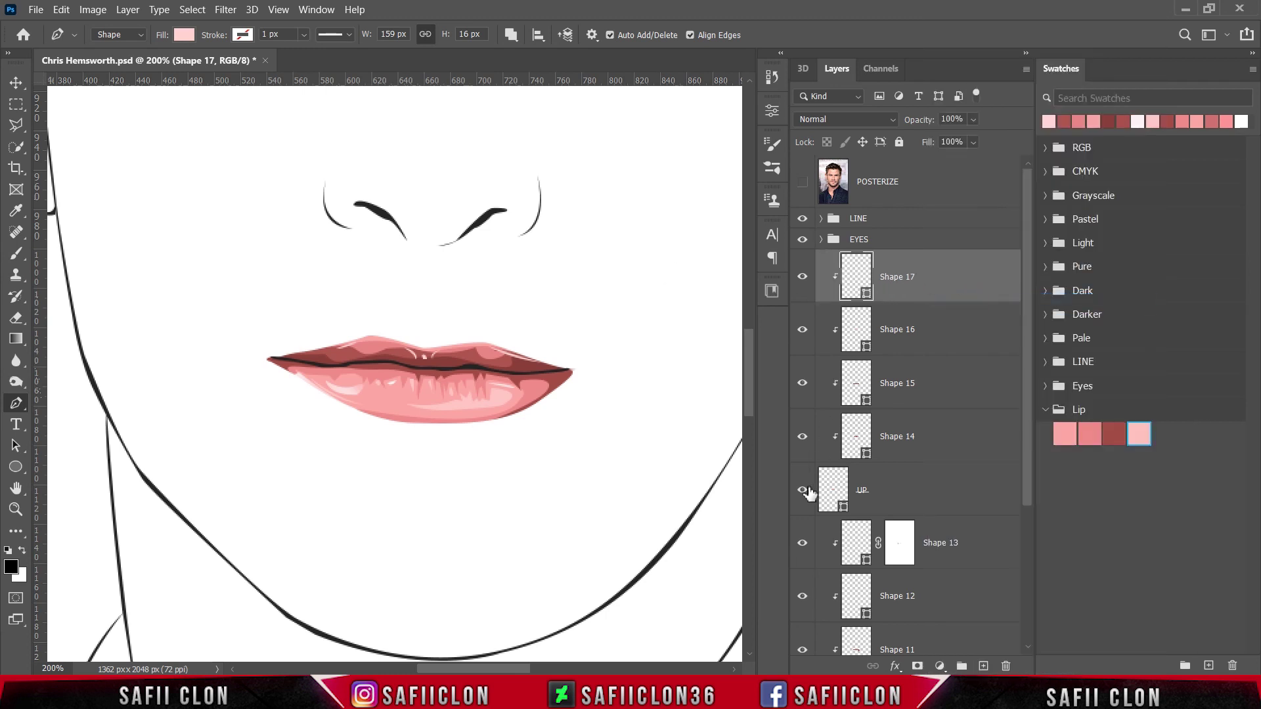
{"action": "left_click", "coordinate": [803, 490]}
{"action": "left_click", "coordinate": [953, 271]}
Step: Group the lip layers from Shape 15 down to DOWN into a group named LIP
{"action": "left_click_drag", "start_coordinate": [1030, 291], "coordinate": [1029, 429]}
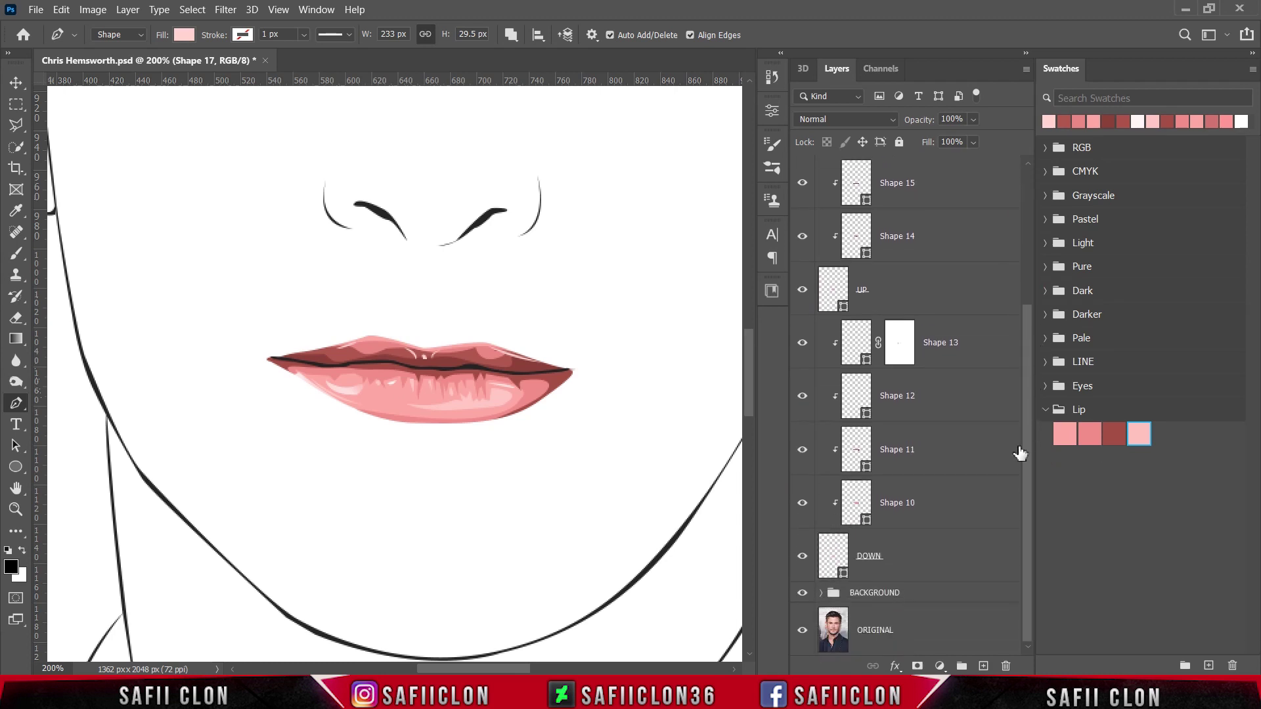
{"action": "left_click", "coordinate": [904, 562], "text": "shift"}
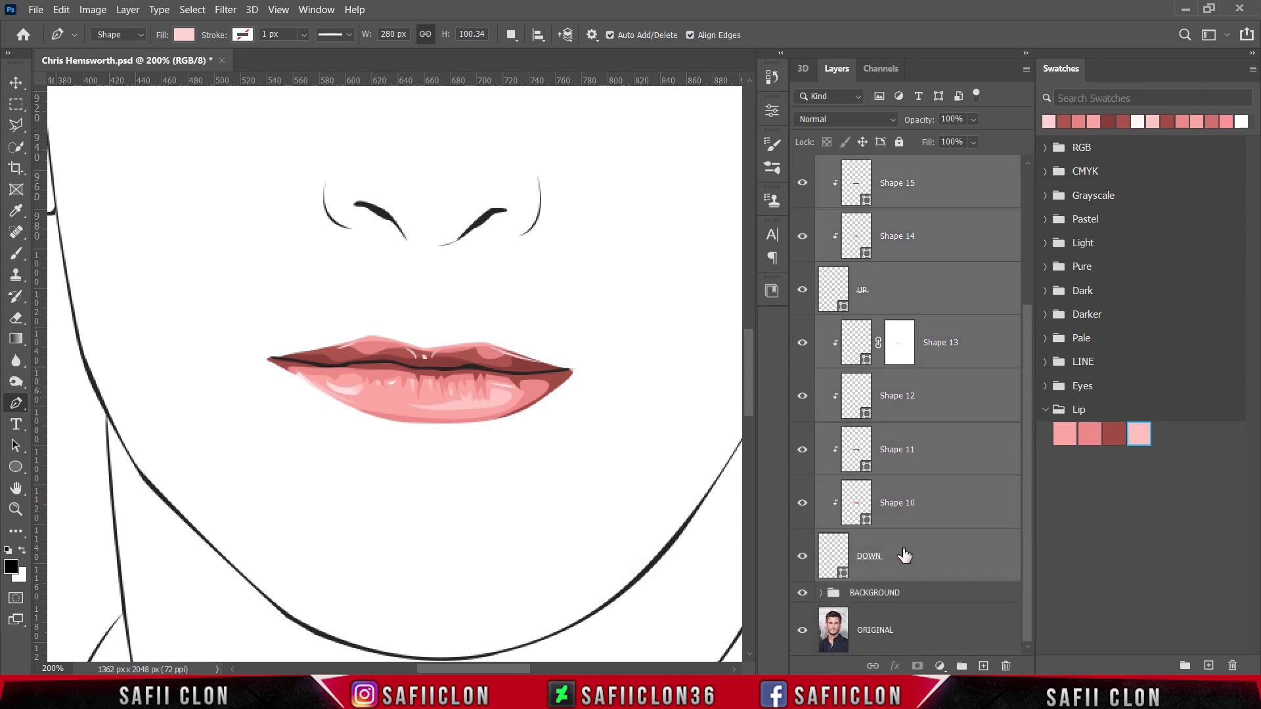
{"action": "right_click", "coordinate": [904, 556]}
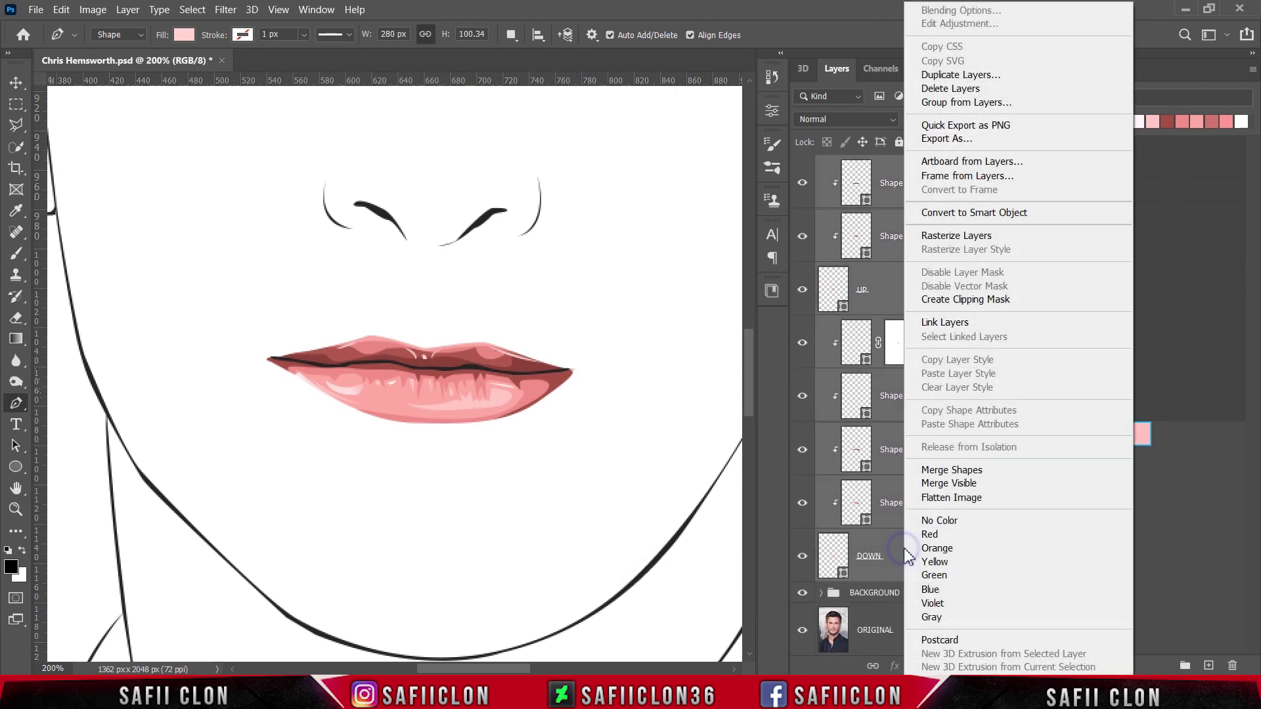
{"action": "left_click", "coordinate": [966, 102]}
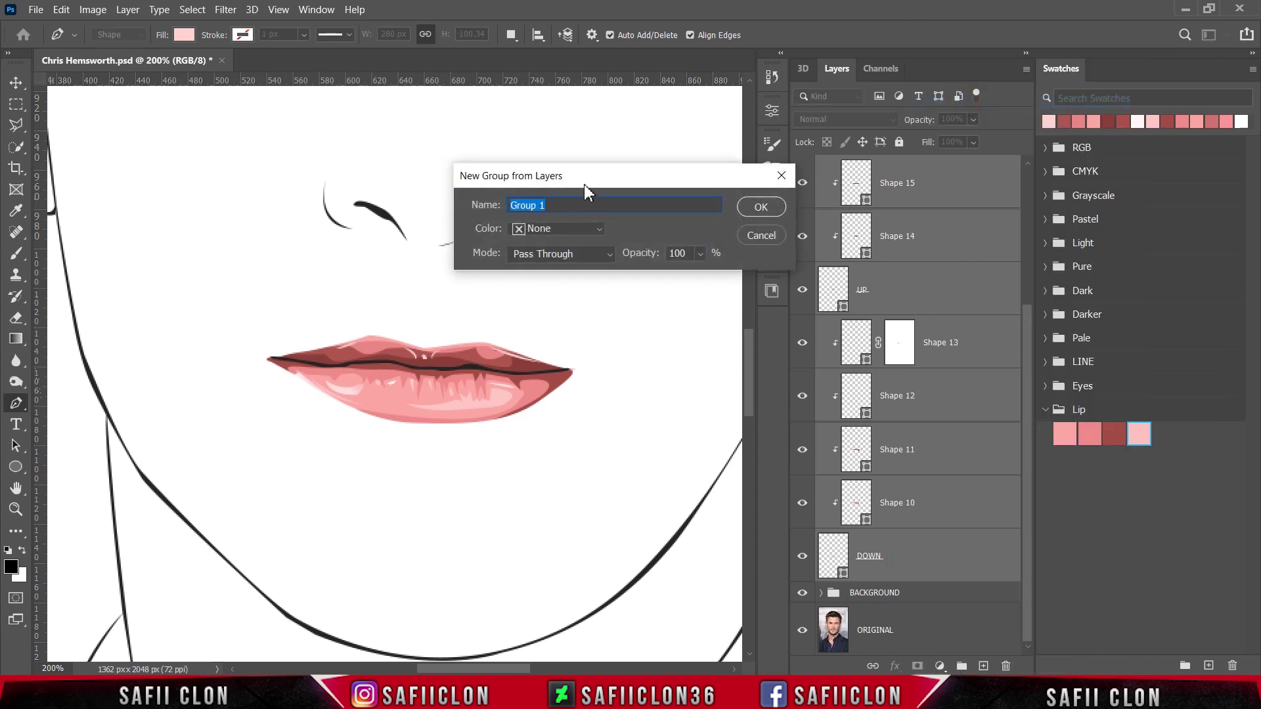
{"action": "type", "text": "LIP"}
{"action": "left_click", "coordinate": [760, 208]}
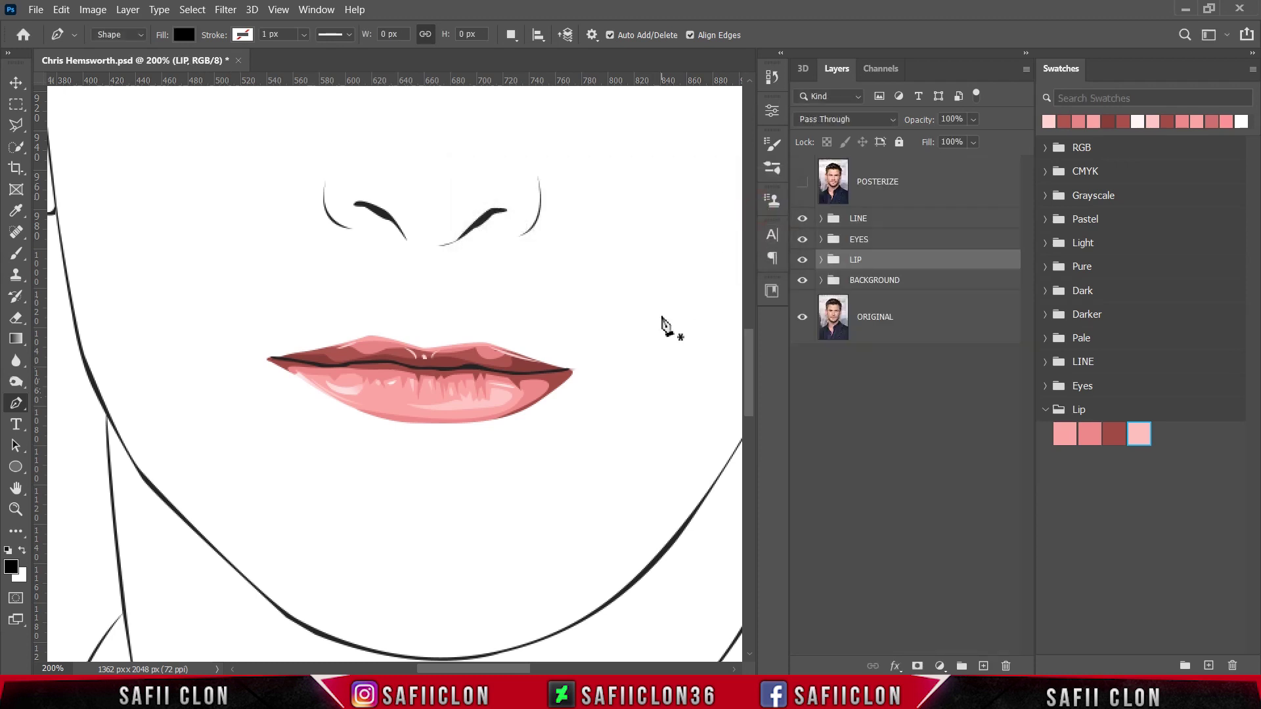
{"action": "left_click", "coordinate": [803, 261]}
Step: Toggle the LIP group to compare, zoom out to the full portrait, and save with Ctrl+S
{"action": "left_click", "coordinate": [803, 261]}
{"action": "left_click", "coordinate": [803, 261]}
{"action": "key", "text": "ctrl+minus"}
{"action": "key", "text": "ctrl+minus"}
{"action": "key", "text": "ctrl+minus"}
{"action": "key", "text": "ctrl+minus"}
{"action": "key", "text": "ctrl+plus"}
{"action": "key", "text": "ctrl+plus"}
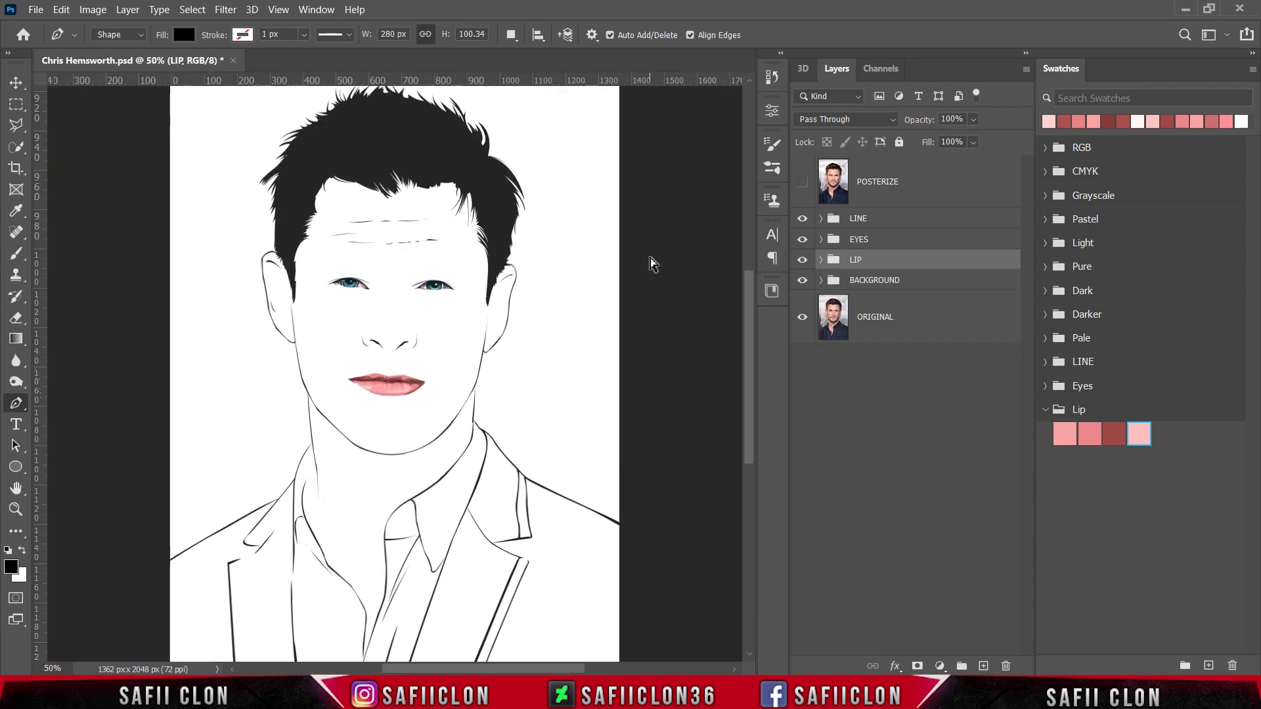
{"action": "key", "text": "ctrl+plus"}
{"action": "key", "text": "ctrl+minus"}
{"action": "key", "text": "ctrl+minus"}
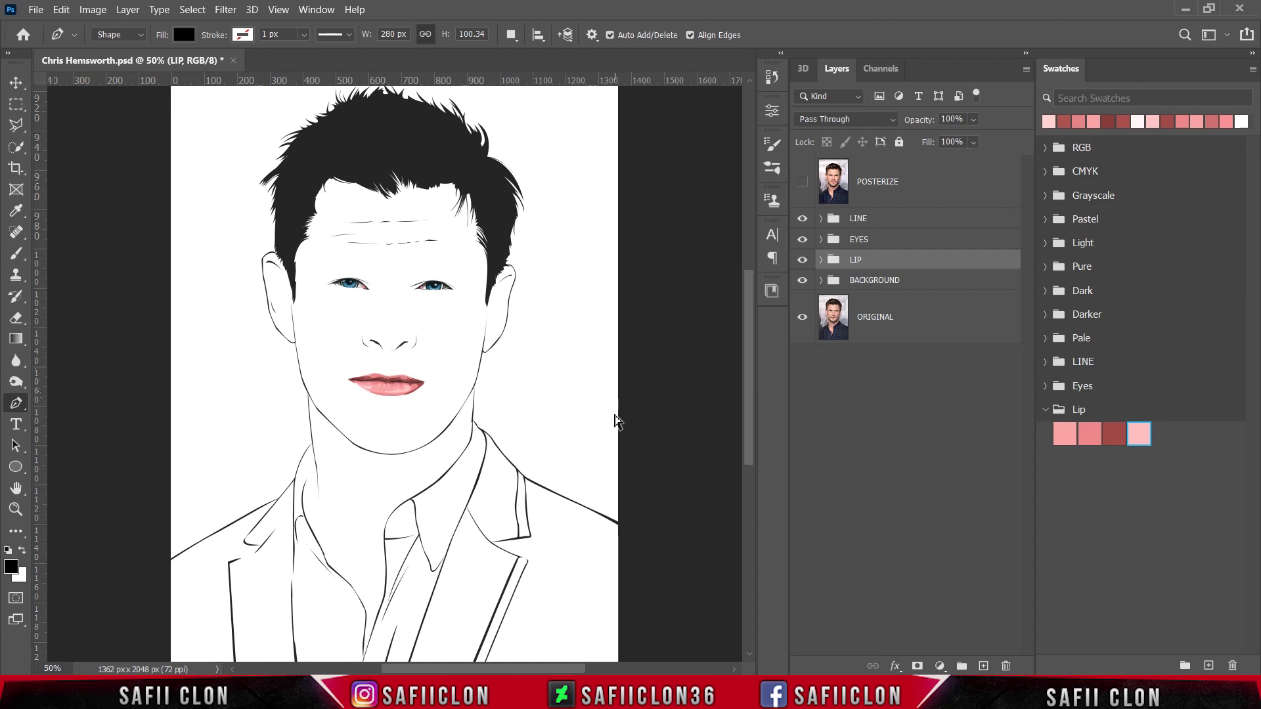
{"action": "key", "text": "ctrl+s"}
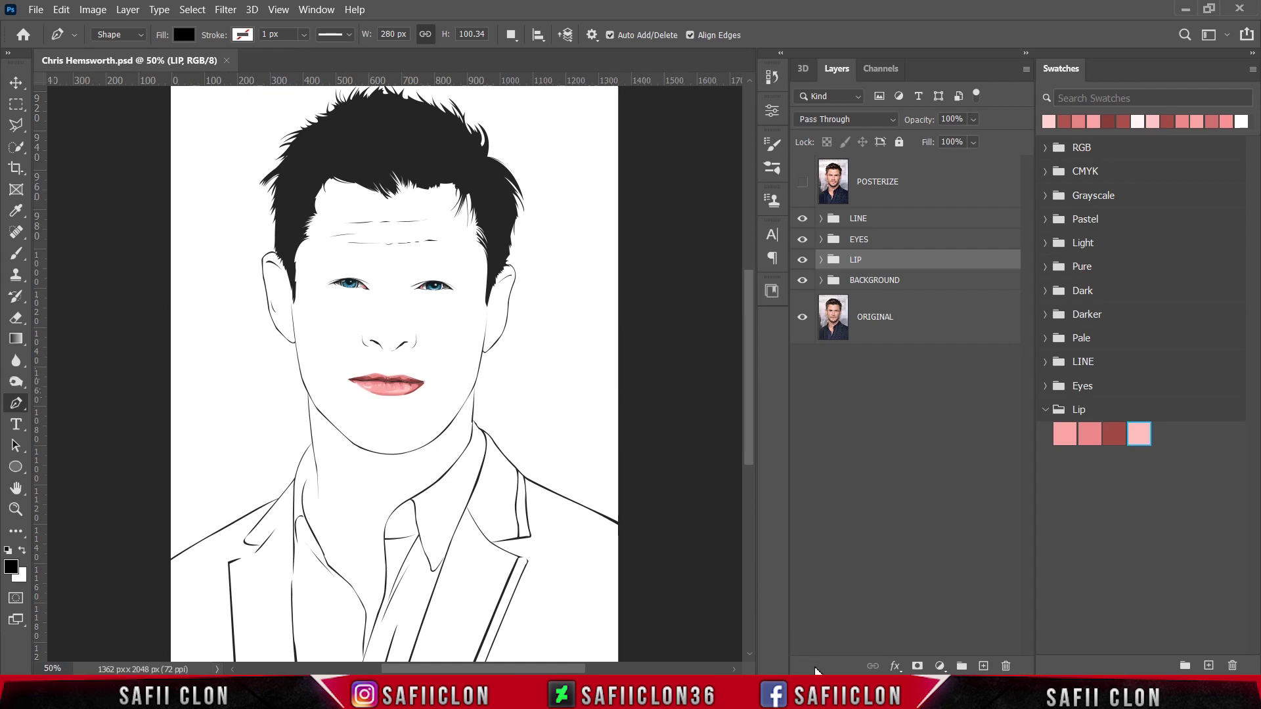